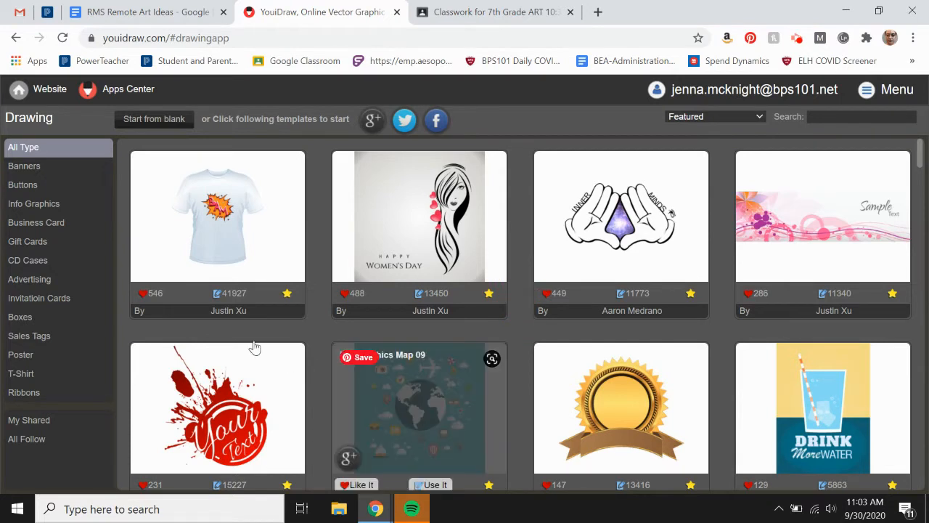
# Step: Browse the featured drawing templates, then start a new drawing from blank
pyautogui.scroll(-20, 439, 353)
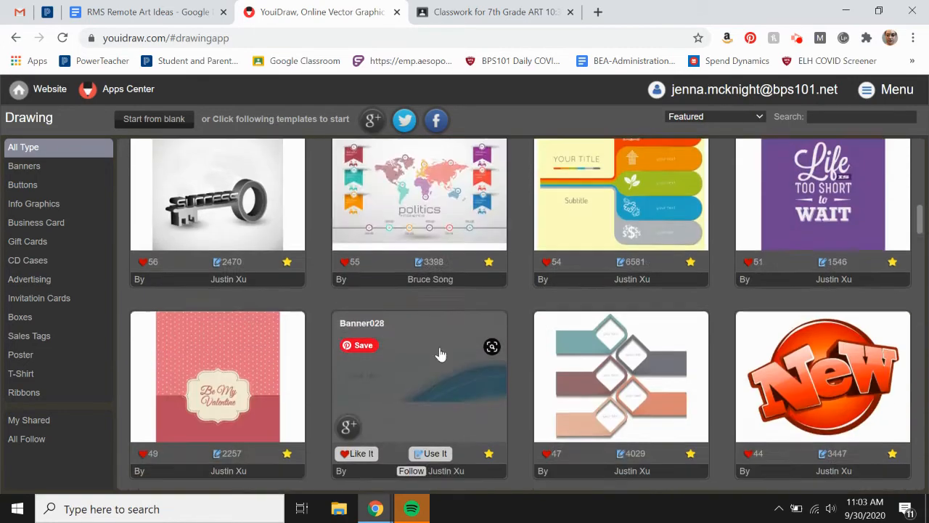
pyautogui.scroll(-8, 439, 353)
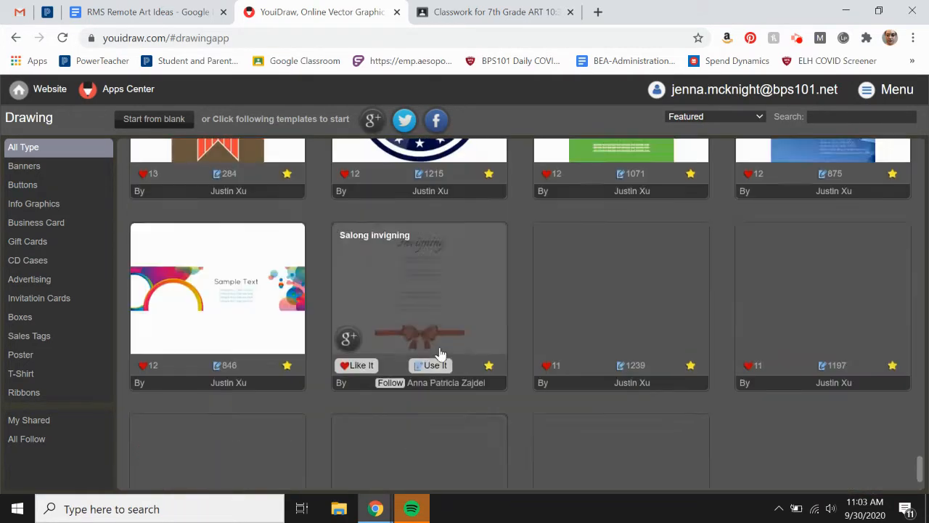
pyautogui.scroll(12, 440, 354)
pyautogui.scroll(20, 439, 353)
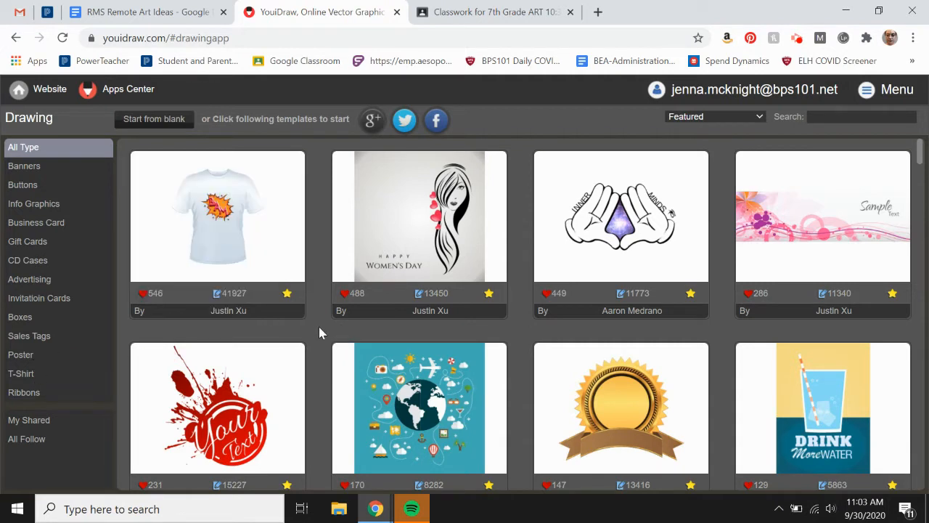
pyautogui.click(162, 122)
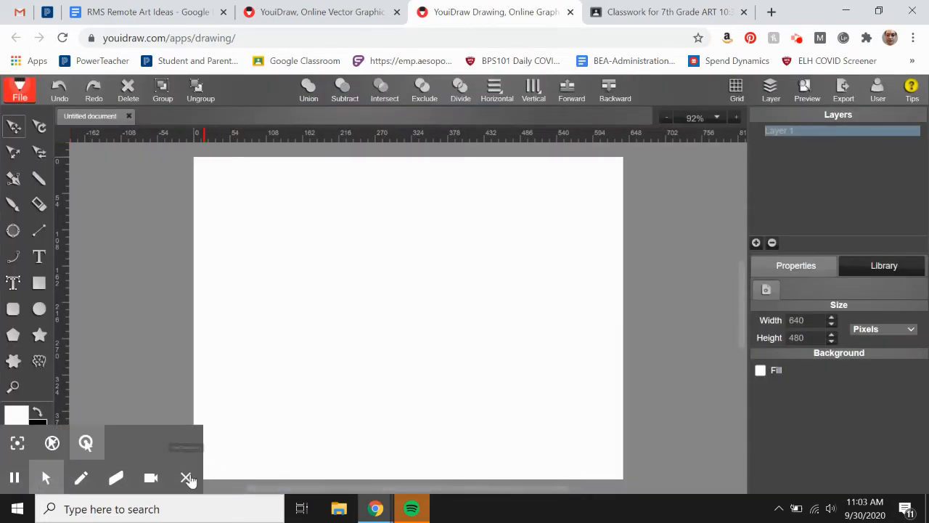
pyautogui.click(186, 477)
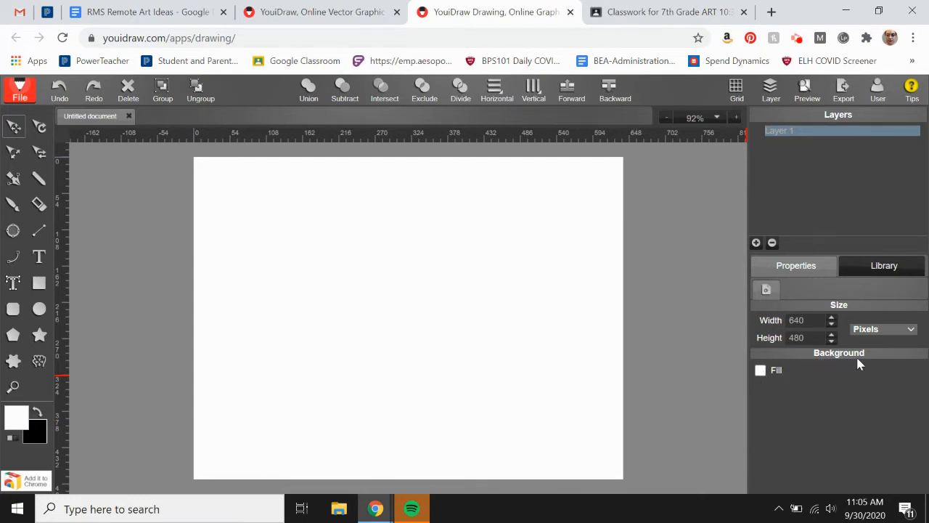
# Step: Turn on the document's background fill and set it to the solid yellow-green colour d7f20e
pyautogui.click(760, 371)
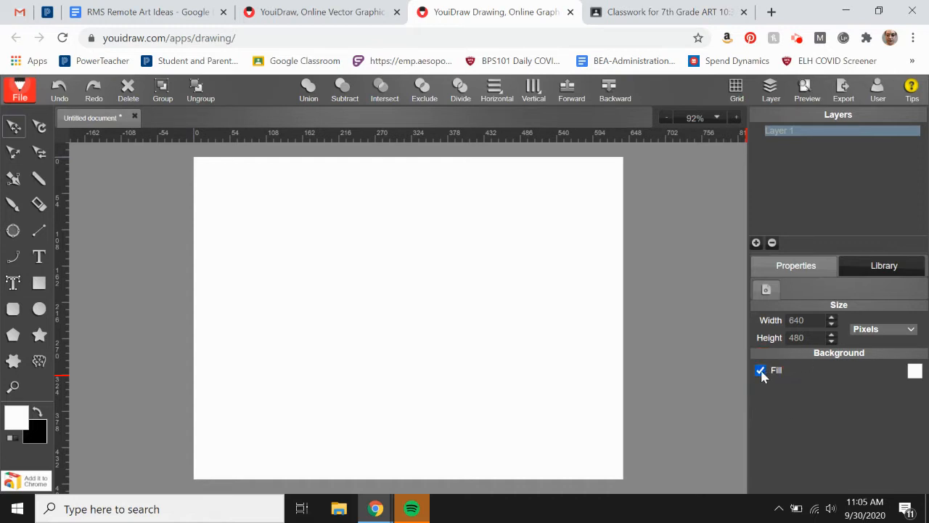
pyautogui.click(918, 375)
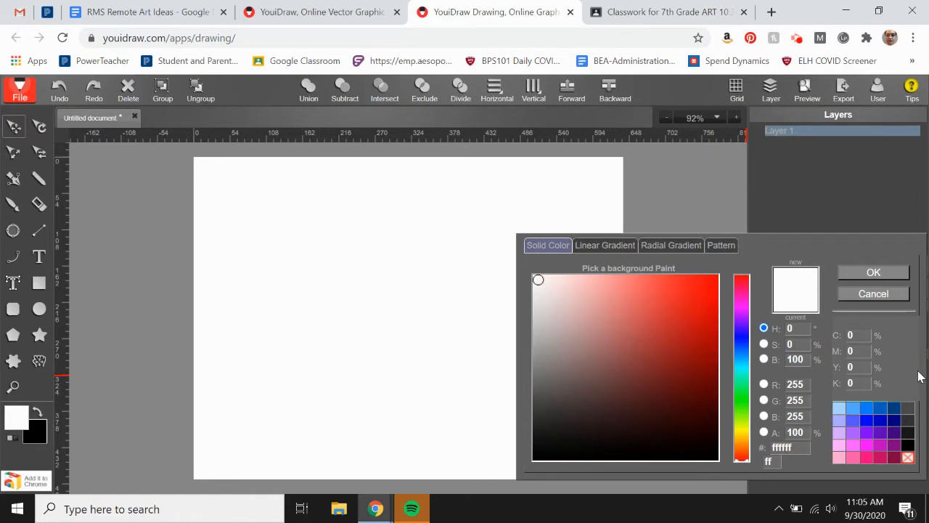
pyautogui.click(743, 426)
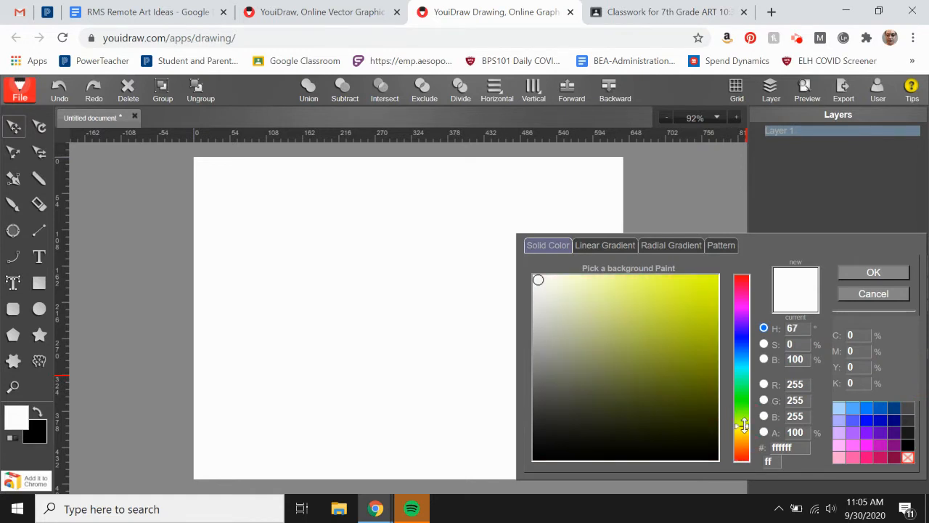
pyautogui.click(706, 284)
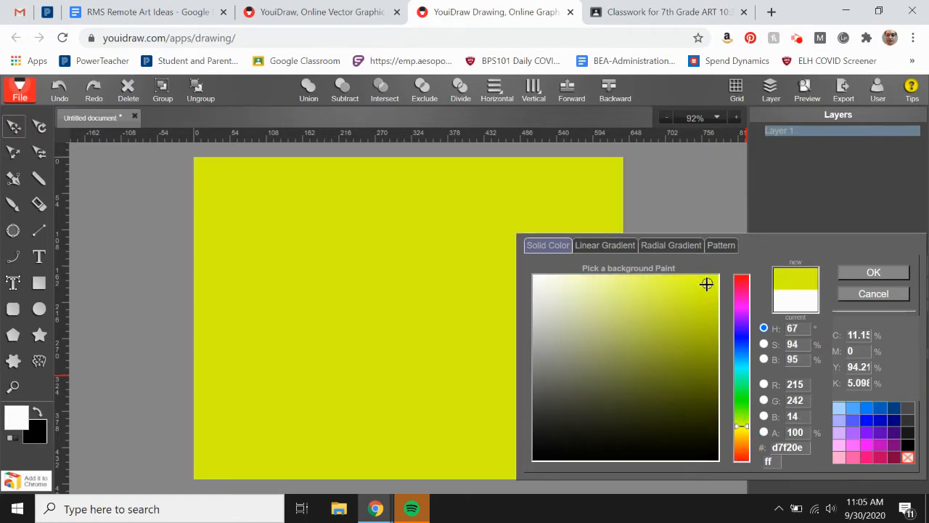
pyautogui.click(867, 272)
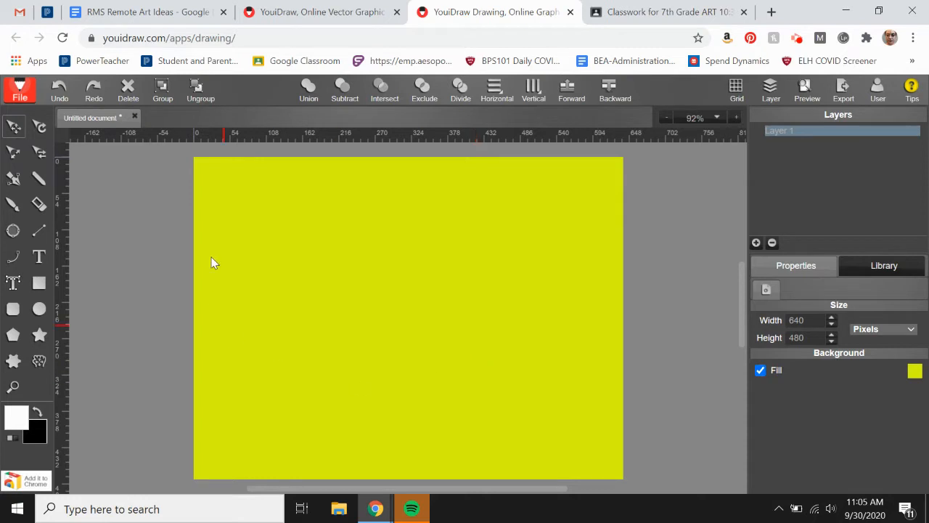
# Step: Switch the background fill off and back on to compare the canvas with and without it
pyautogui.click(762, 370)
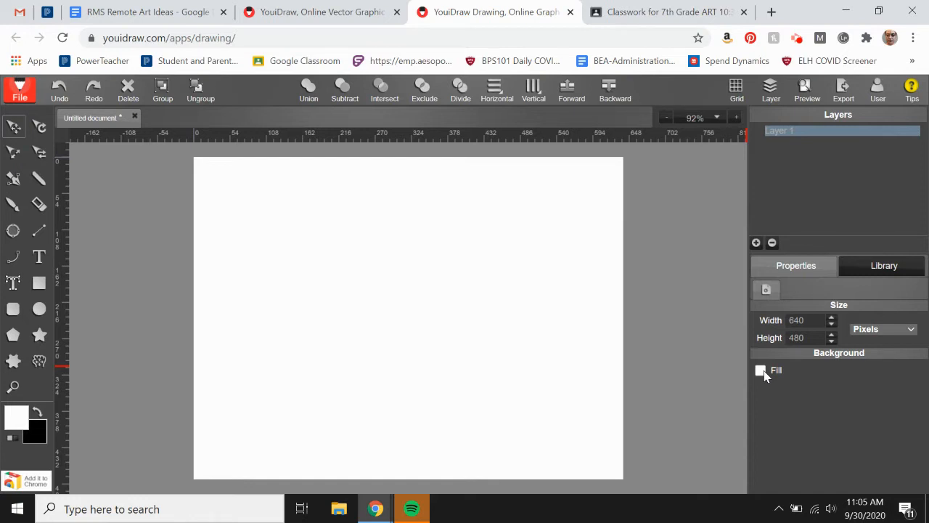
pyautogui.click(762, 371)
pyautogui.click(762, 371)
pyautogui.click(762, 371)
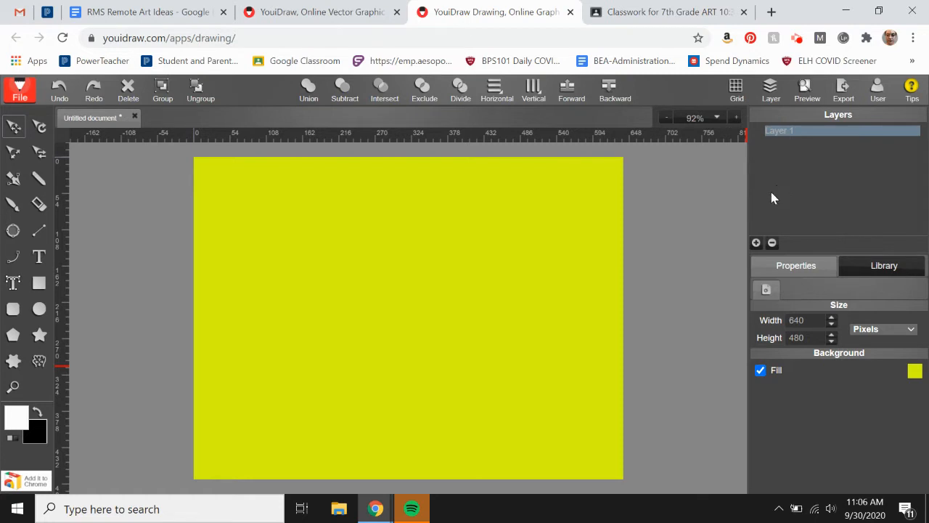
# Step: Add nine new layers to the drawing, up to Layer 10
pyautogui.click(755, 243)
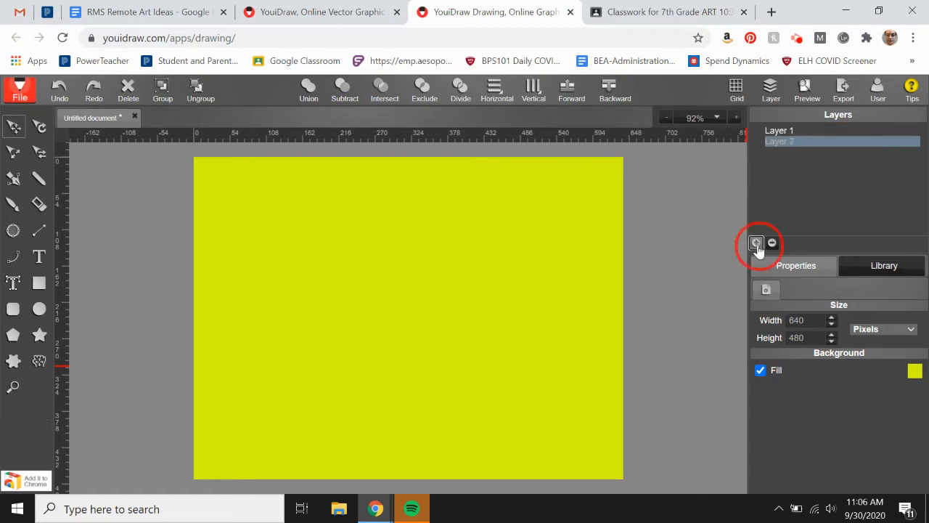
pyautogui.click(755, 242)
pyautogui.click(756, 243)
pyautogui.click(755, 243)
pyautogui.click(755, 243)
pyautogui.click(755, 243)
pyautogui.click(755, 242)
pyautogui.click(755, 243)
pyautogui.click(756, 243)
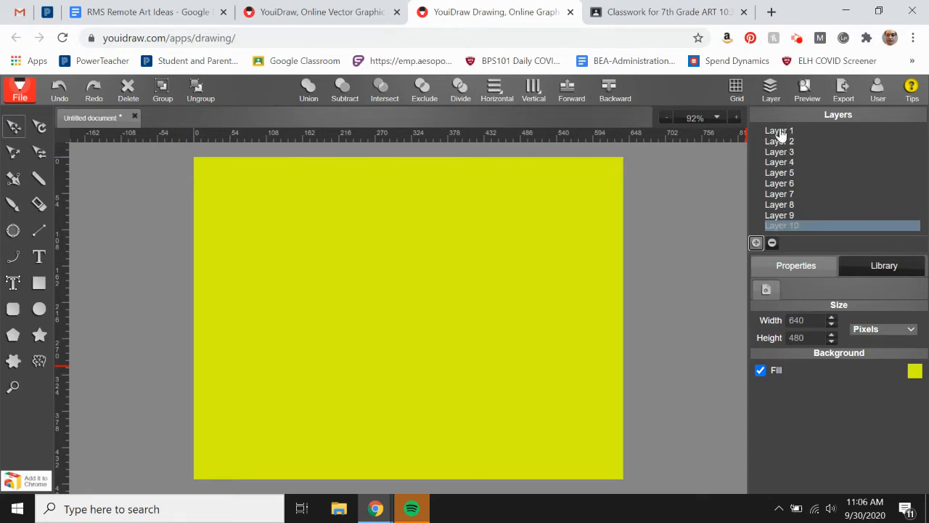
# Step: Rename Layer 10 as "shapes"
pyautogui.doubleClick(790, 228)
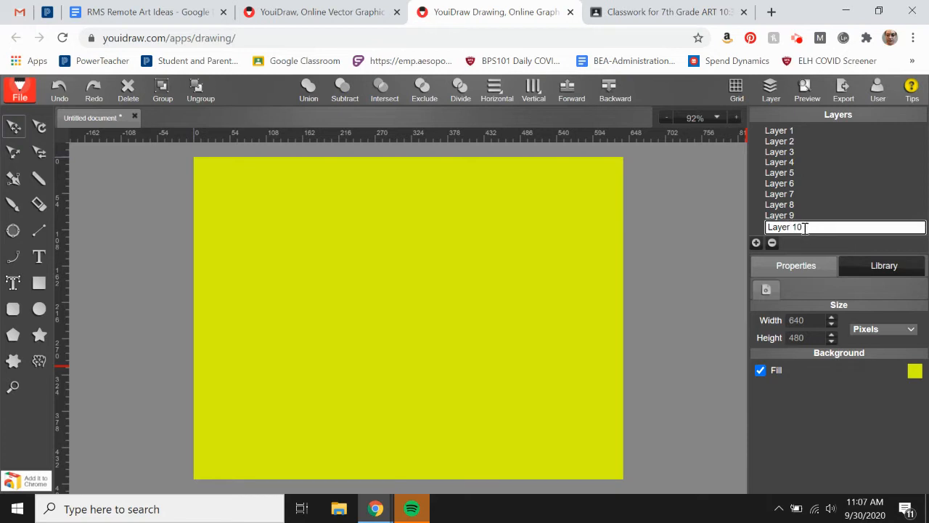
pyautogui.click(729, 223)
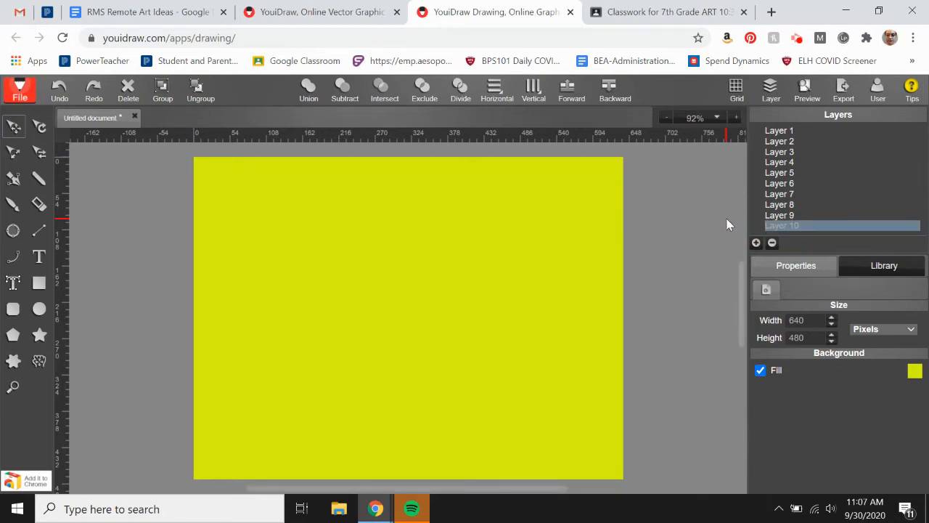
pyautogui.doubleClick(789, 227)
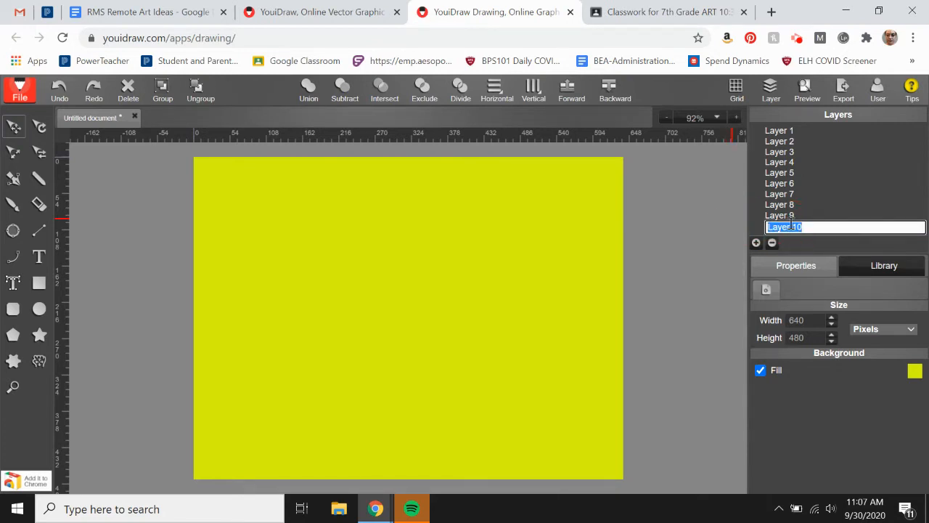
pyautogui.write('shapes')
pyautogui.press('Return')
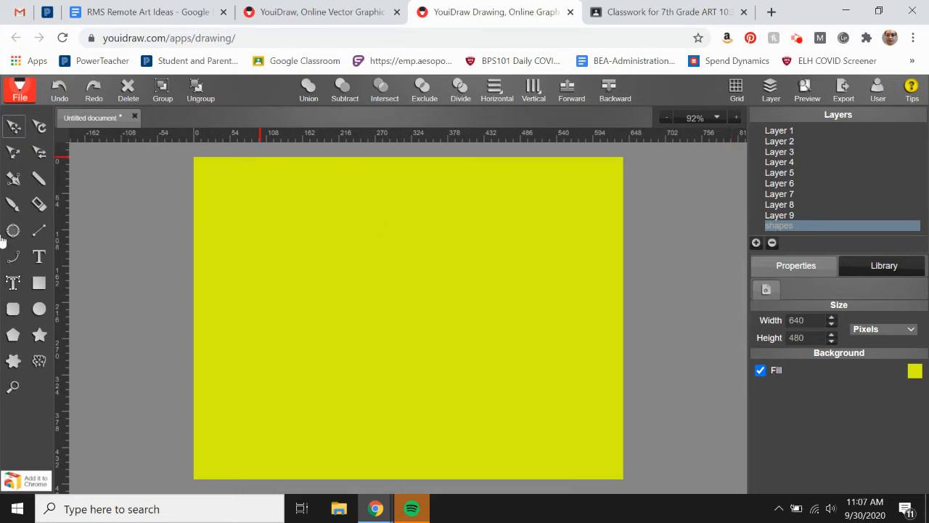
# Step: Draw a rectangle in the upper-left area of the canvas on the shapes layer
pyautogui.click(40, 290)
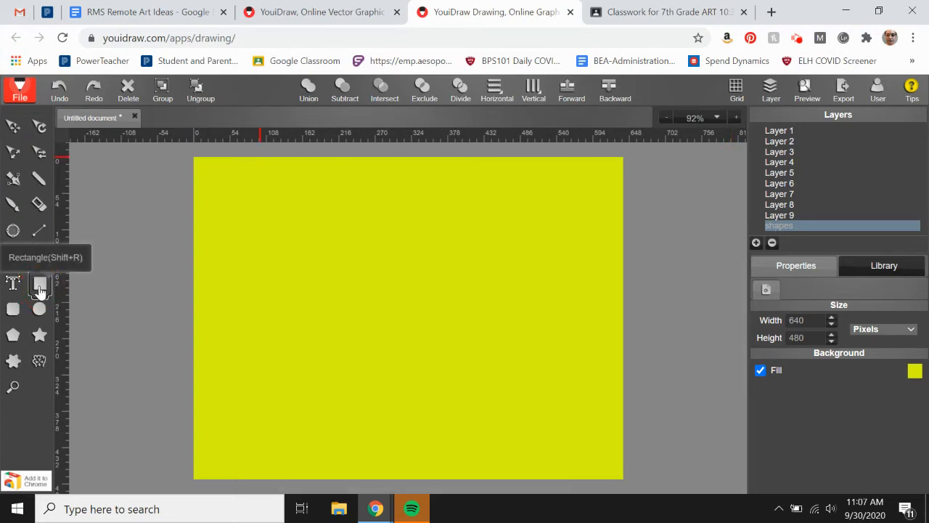
pyautogui.click(252, 193)
pyautogui.moveTo(252, 192); pyautogui.dragTo(363, 288)
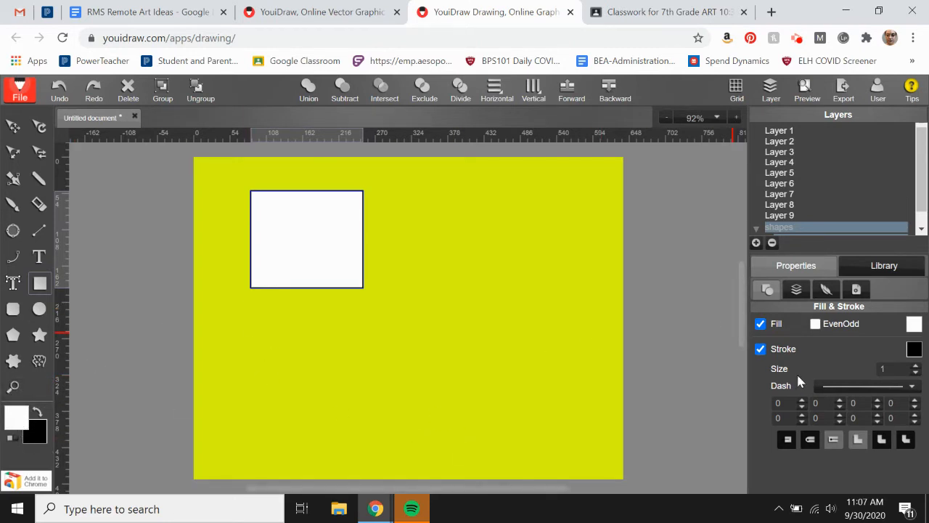
# Step: Set the rectangle's fill to the solid dark blue colour 151c56
pyautogui.click(914, 324)
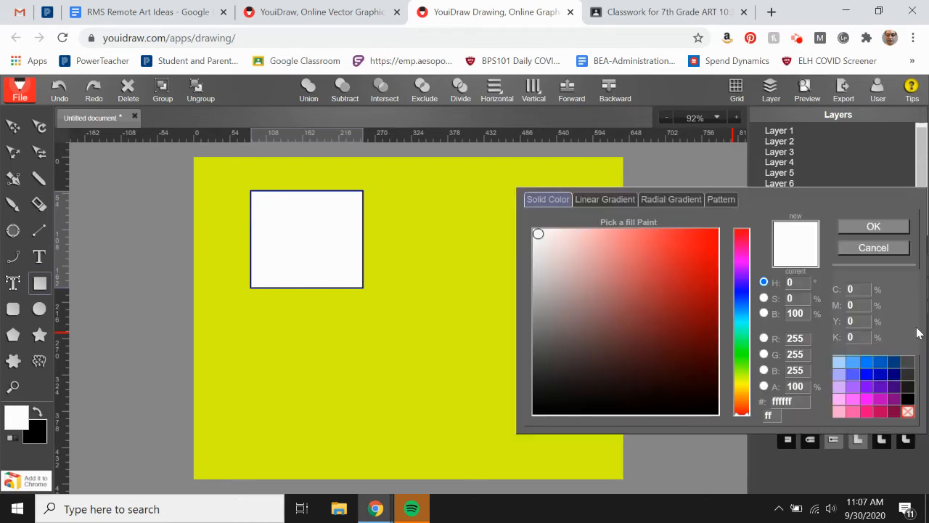
pyautogui.click(741, 293)
pyautogui.click(669, 350)
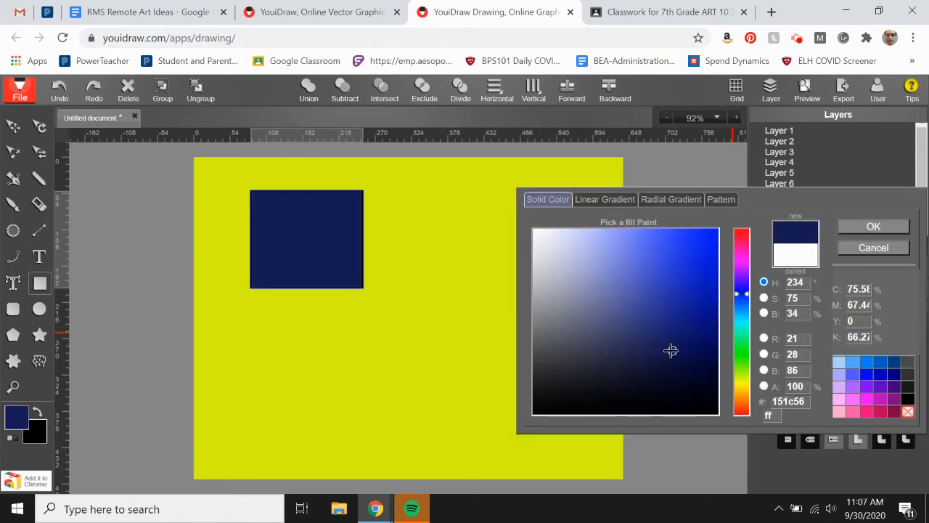
pyautogui.click(868, 228)
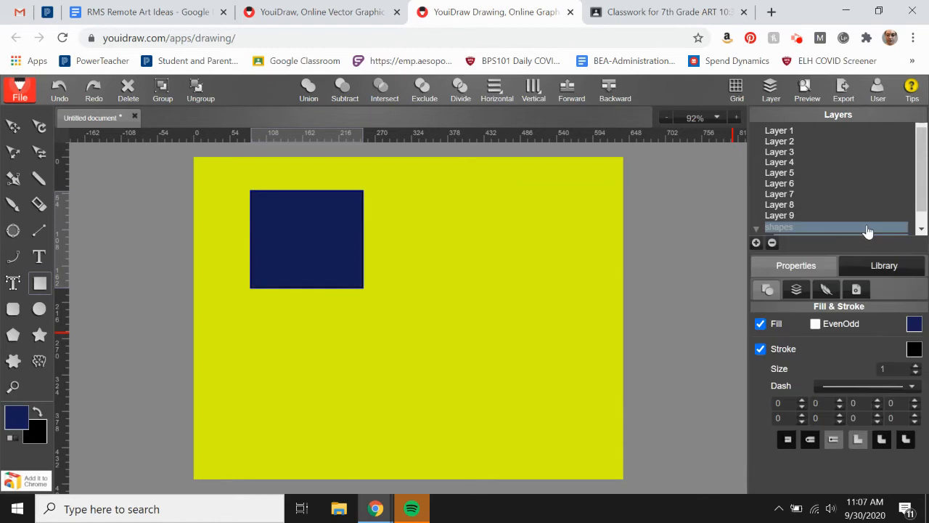
# Step: Set the rectangle's stroke to a solid bright cyan colour with hue 176
pyautogui.click(914, 349)
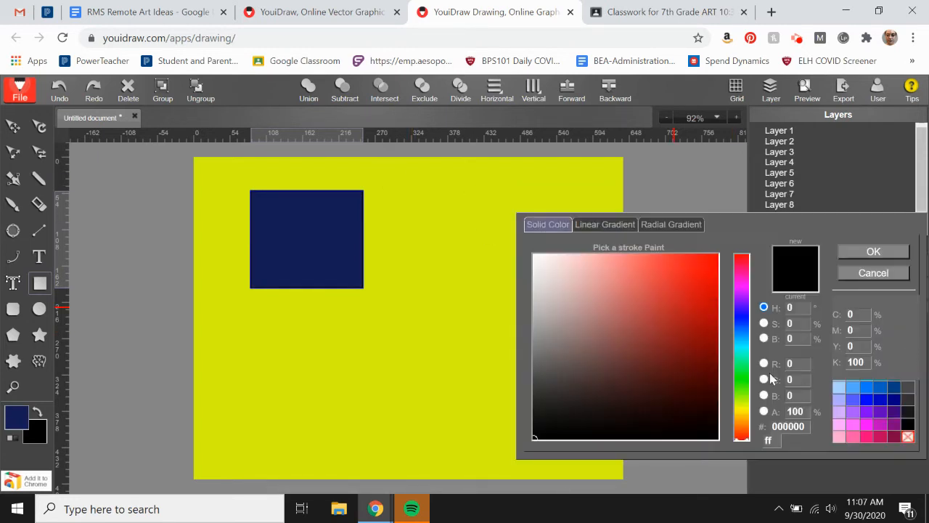
pyautogui.click(743, 348)
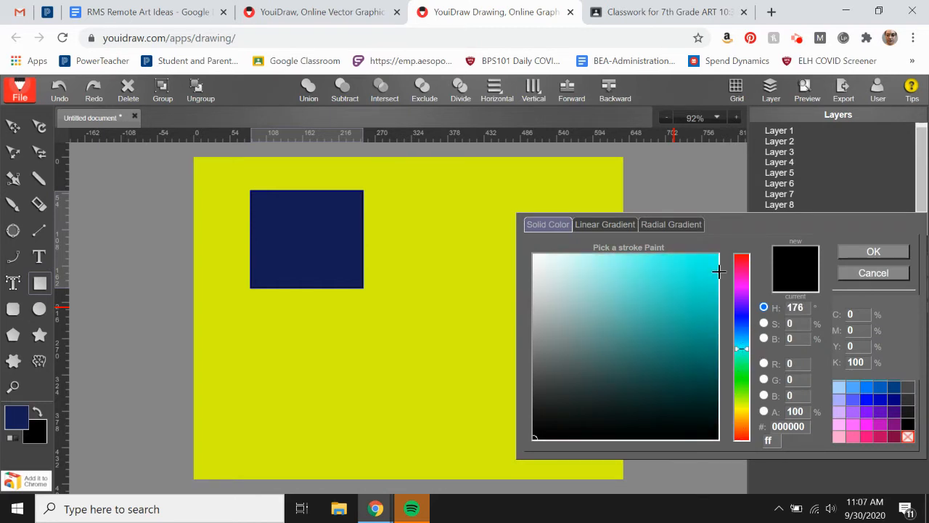
pyautogui.click(713, 265)
pyautogui.click(849, 250)
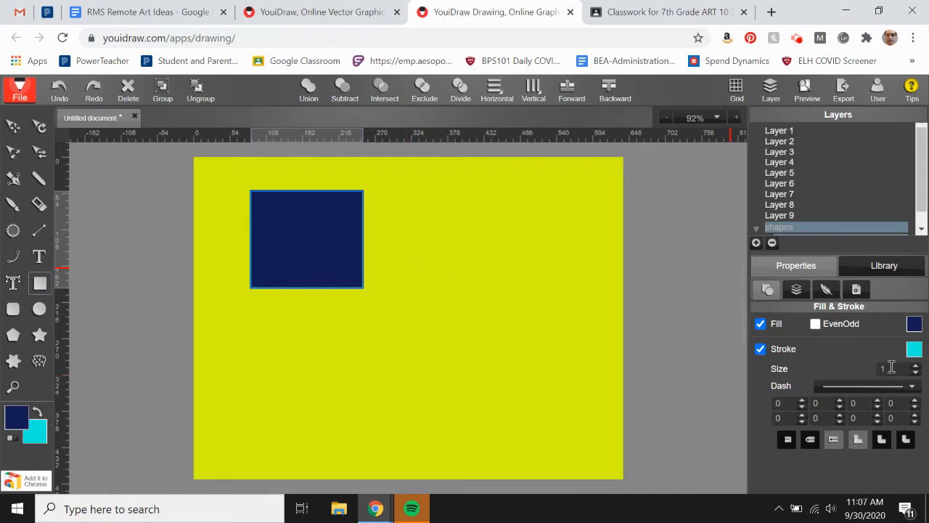
# Step: Increase the rectangle's stroke size to 2.7
pyautogui.click(918, 368)
pyautogui.click(918, 368)
pyautogui.click(918, 368)
pyautogui.click(918, 368)
pyautogui.click(918, 367)
pyautogui.click(918, 368)
pyautogui.click(918, 368)
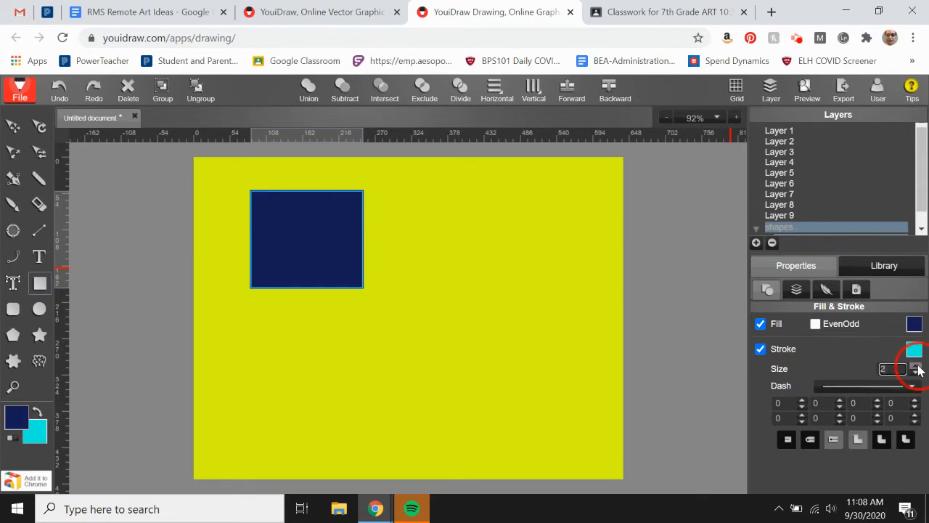
pyautogui.click(918, 368)
pyautogui.click(918, 368)
pyautogui.click(918, 368)
pyautogui.click(918, 368)
pyautogui.click(918, 368)
pyautogui.click(918, 368)
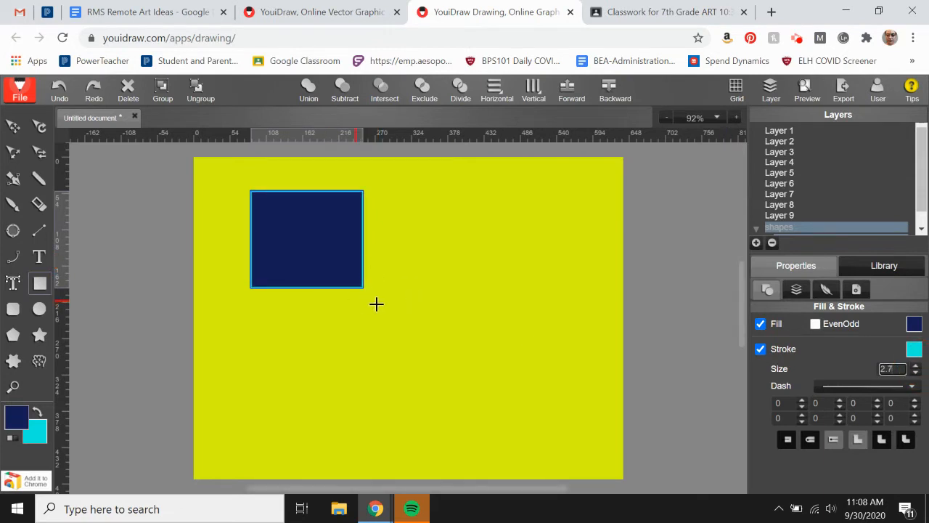
# Step: Apply the long-dash pattern 10, 7 to the rectangle's stroke, try the second line-cap style and return to the third
pyautogui.click(911, 388)
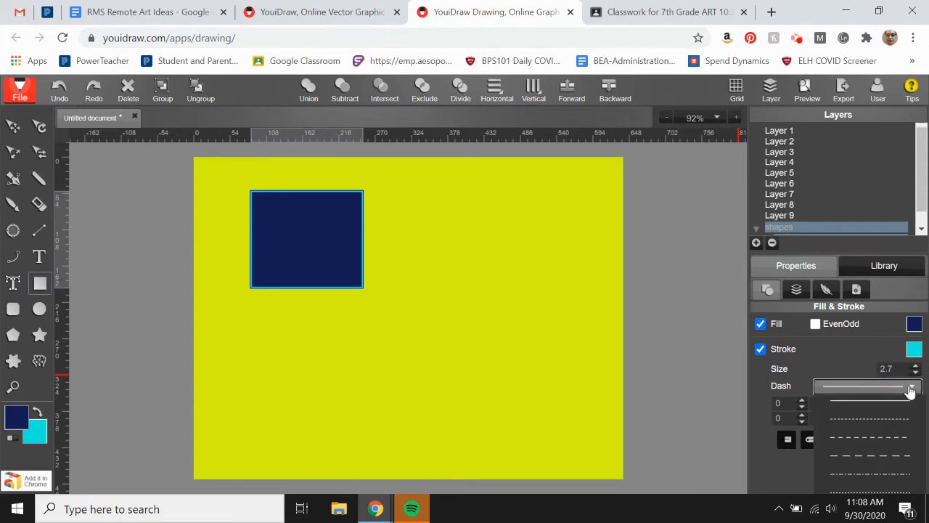
pyautogui.click(883, 458)
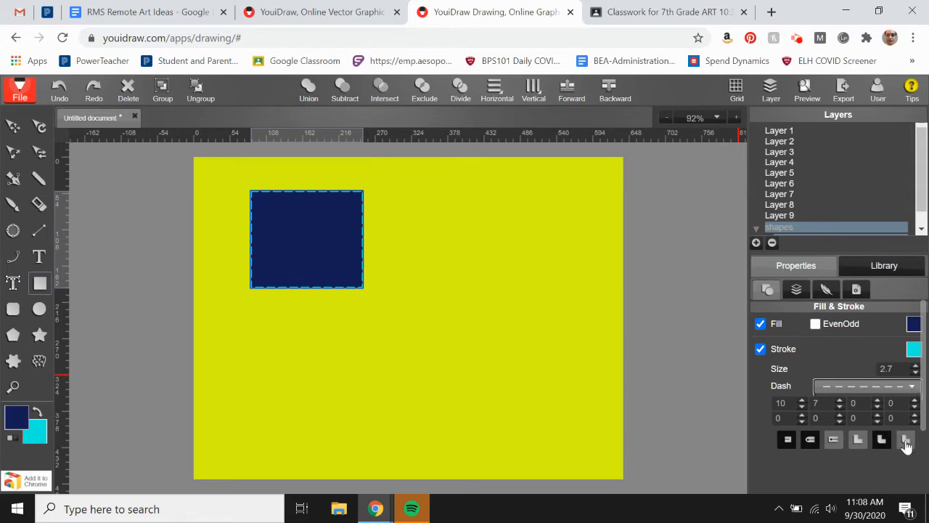
pyautogui.click(810, 440)
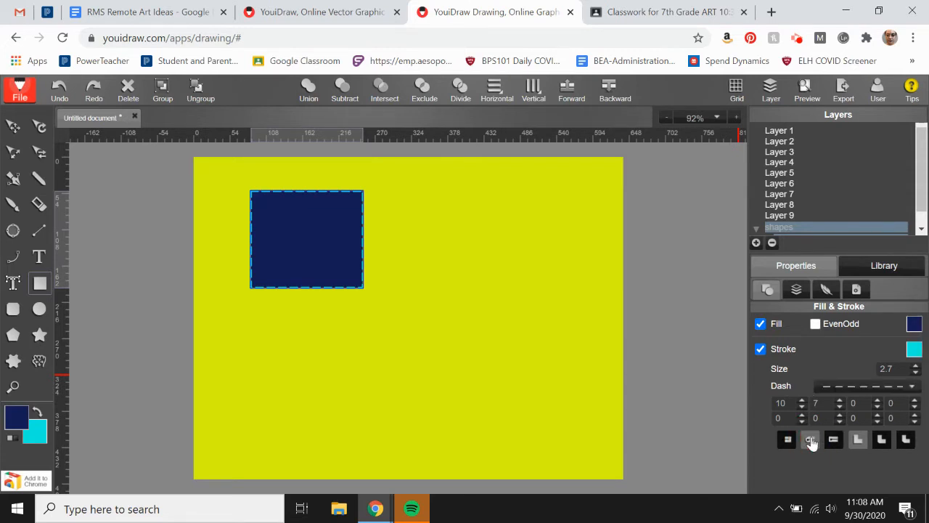
pyautogui.click(834, 440)
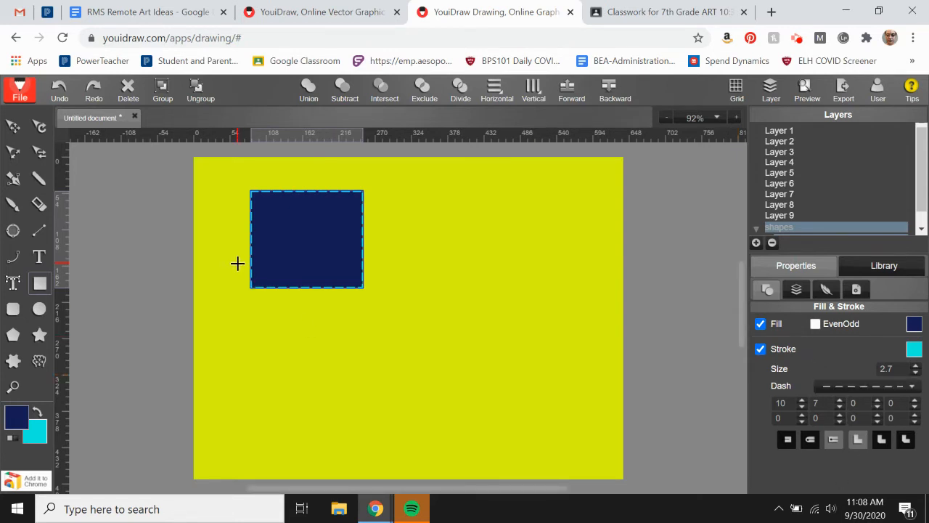
# Step: Draw a circle below the rectangle in the lower part of the canvas
pyautogui.click(40, 310)
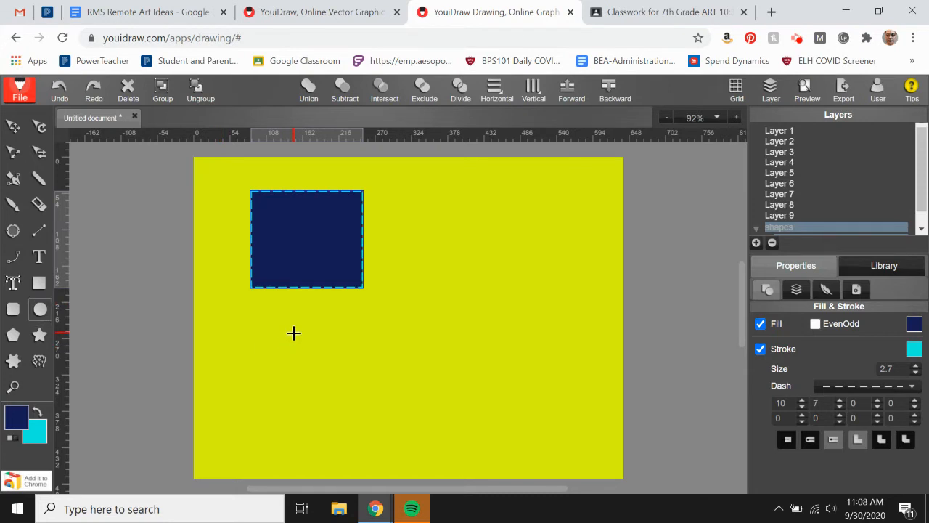
pyautogui.moveTo(294, 332)
pyautogui.mouseDown()
pyautogui.moveTo(344, 382)
pyautogui.moveTo(394, 408)
pyautogui.moveTo(456, 301)
pyautogui.moveTo(166, 326)
pyautogui.moveTo(240, 253)
pyautogui.moveTo(311, 379)
pyautogui.moveTo(491, 337)
pyautogui.moveTo(294, 273)
pyautogui.moveTo(228, 183)
pyautogui.moveTo(301, 356)
pyautogui.moveTo(376, 384)
pyautogui.mouseUp()
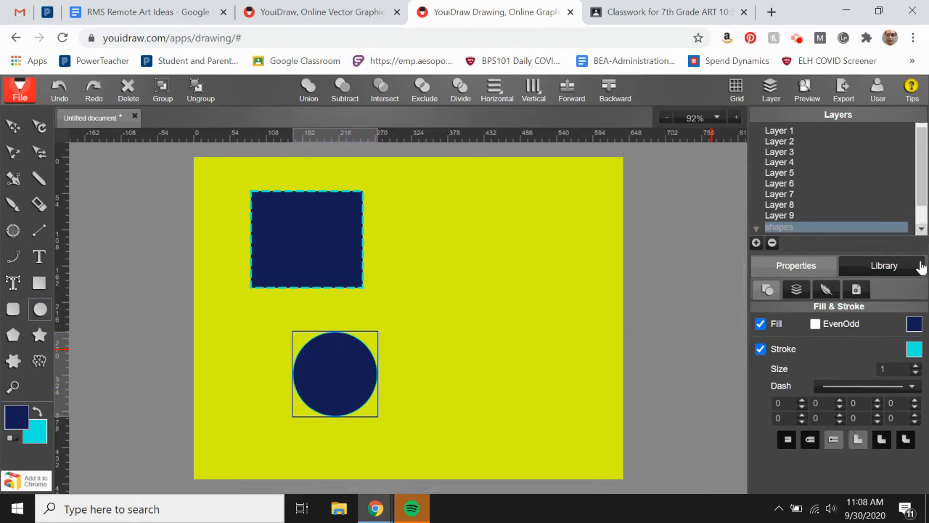
# Step: Set the circle's fill to the solid muted blue #757cad
pyautogui.click(914, 324)
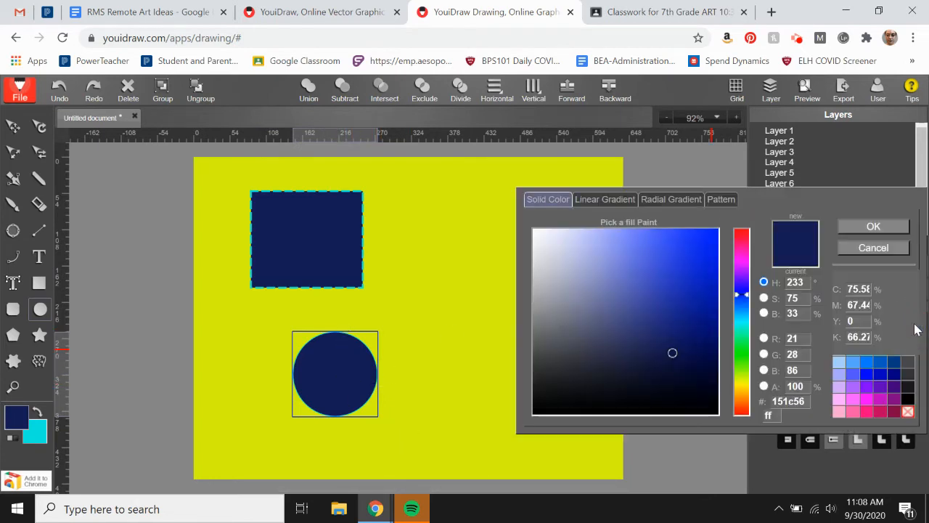
pyautogui.click(612, 317)
pyautogui.click(591, 287)
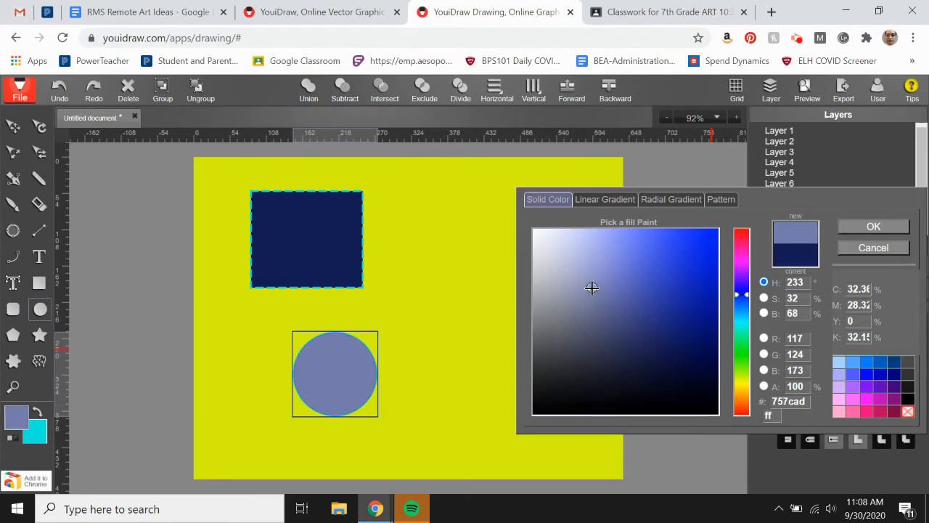
pyautogui.click(865, 230)
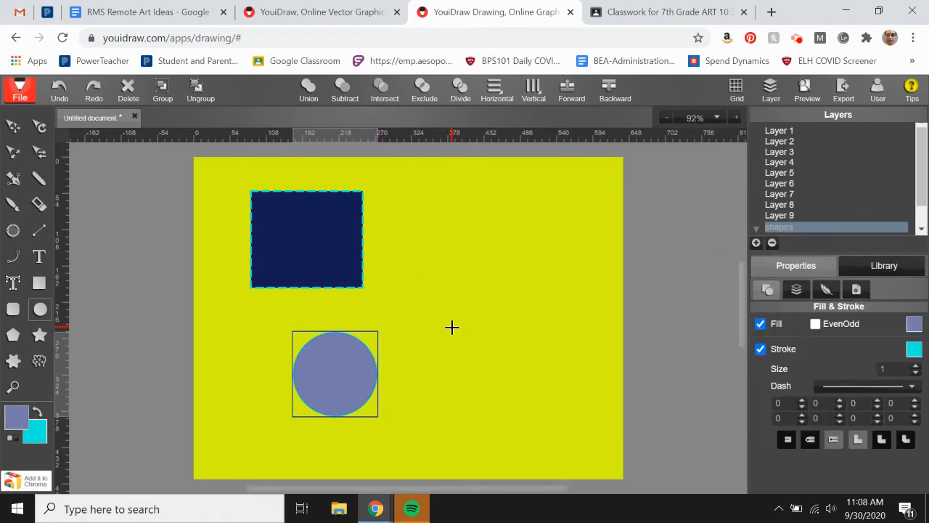
# Step: Draw a wide, very flat ellipse to the right of the circle, below the rectangle's level
pyautogui.click(40, 309)
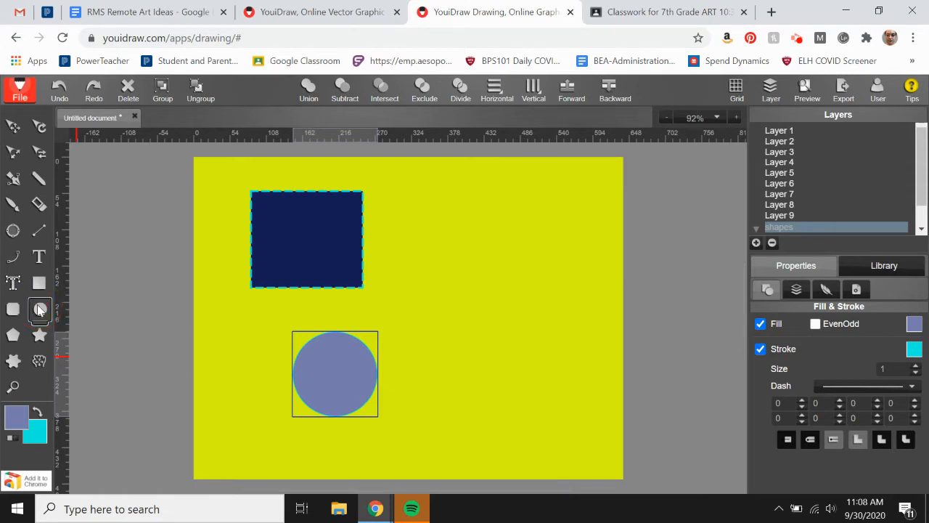
pyautogui.moveTo(404, 322); pyautogui.dragTo(608, 340)
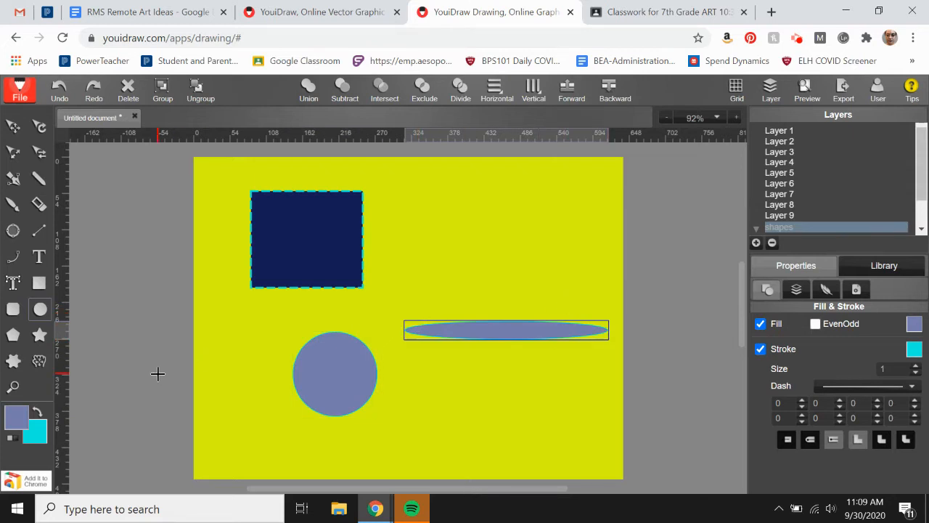
# Step: Draw two five-sided polygons, one above the flat ellipse and one below it
pyautogui.click(13, 336)
pyautogui.moveTo(446, 196); pyautogui.dragTo(539, 300)
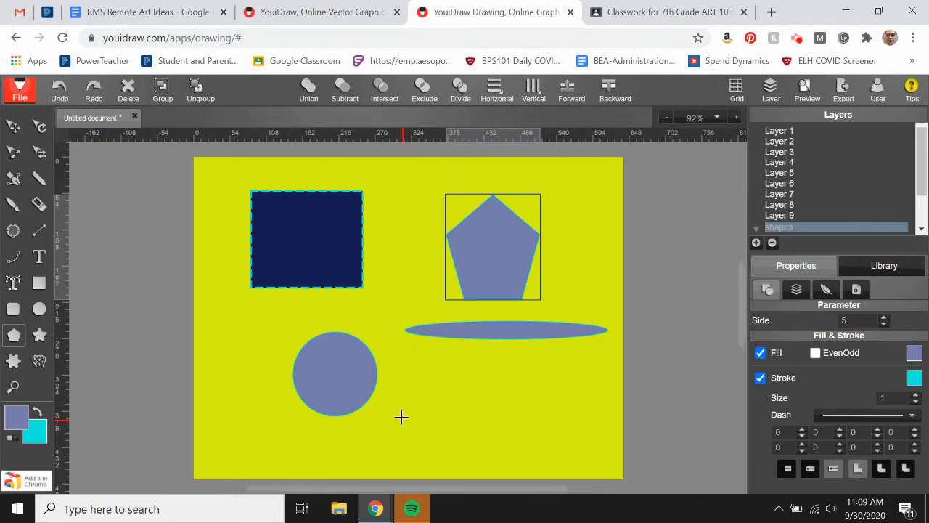
pyautogui.moveTo(437, 385); pyautogui.dragTo(531, 393)
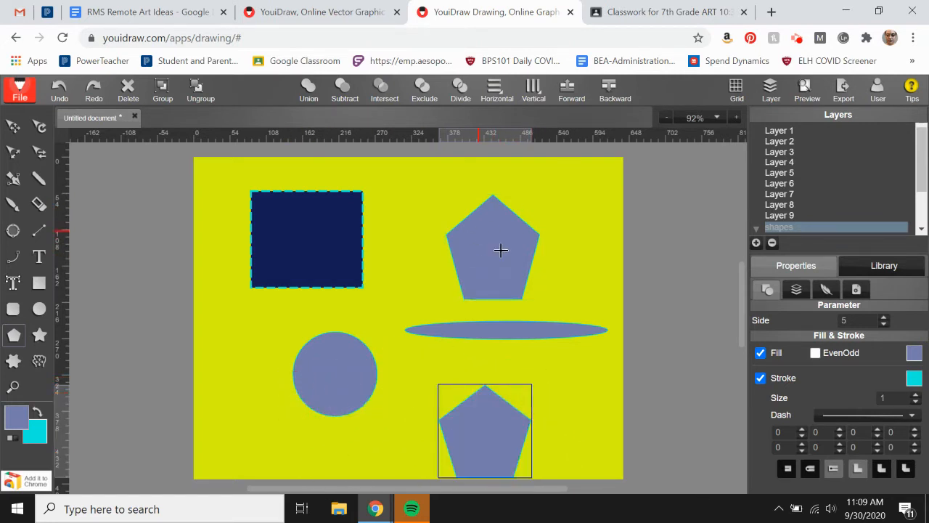
# Step: Delete both pentagons from the canvas
pyautogui.press('Delete')
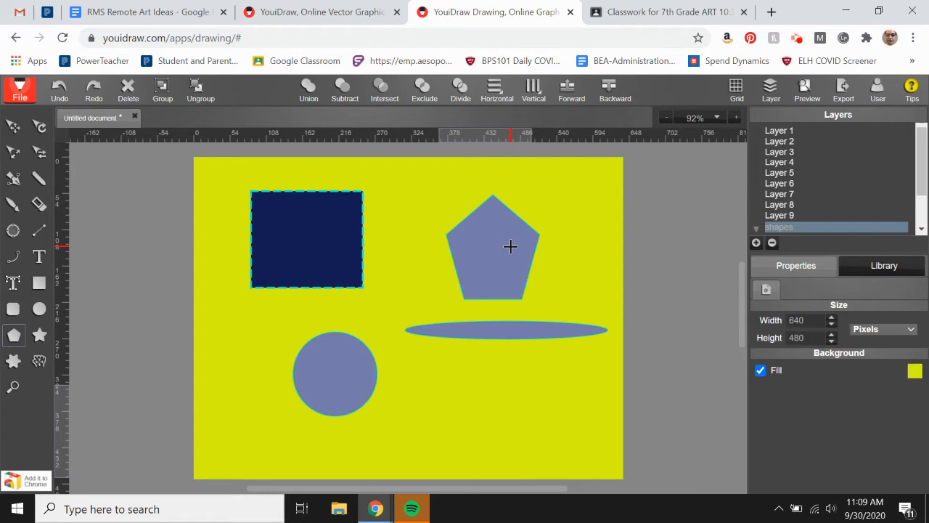
pyautogui.click(13, 127)
pyautogui.click(492, 249)
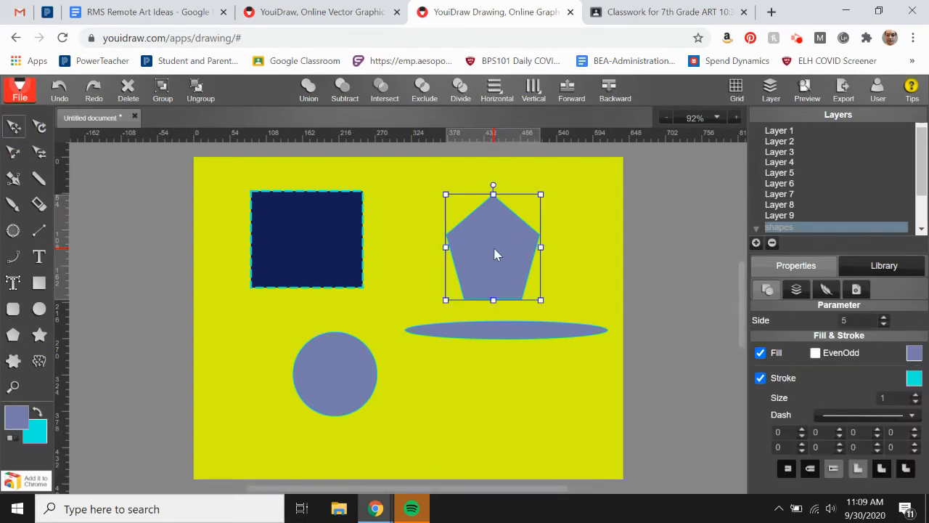
pyautogui.click(129, 91)
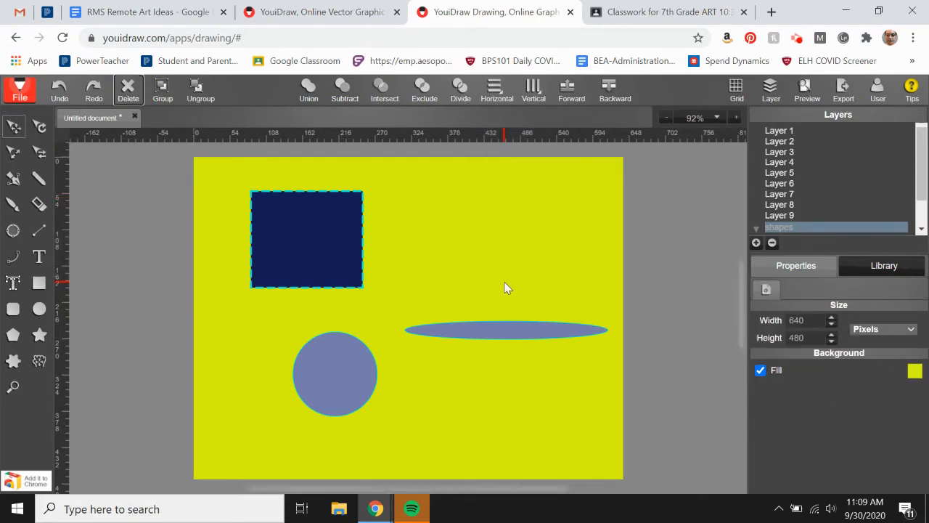
# Step: Move the circle up to just beneath the rectangle and stretch the flat ellipse downward to make it taller
pyautogui.moveTo(348, 372); pyautogui.dragTo(347, 336)
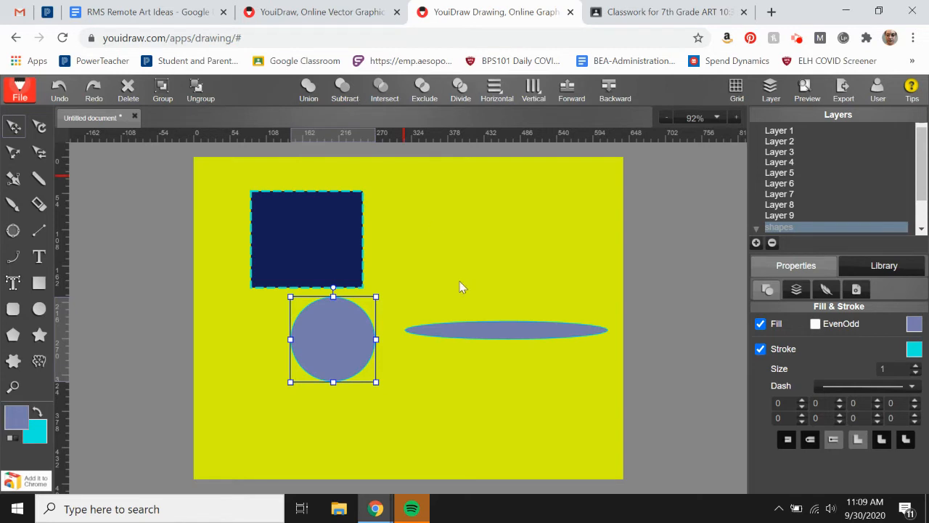
pyautogui.click(506, 329)
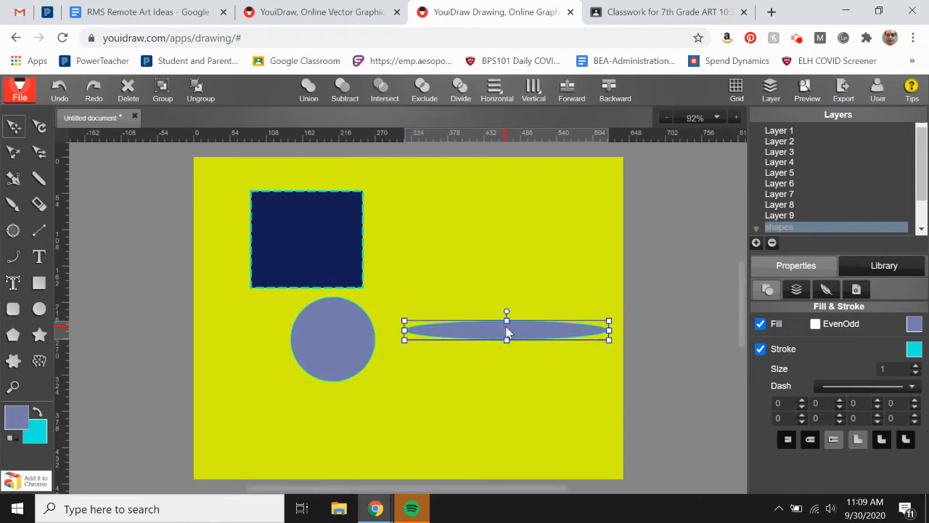
pyautogui.moveTo(507, 339); pyautogui.dragTo(512, 377)
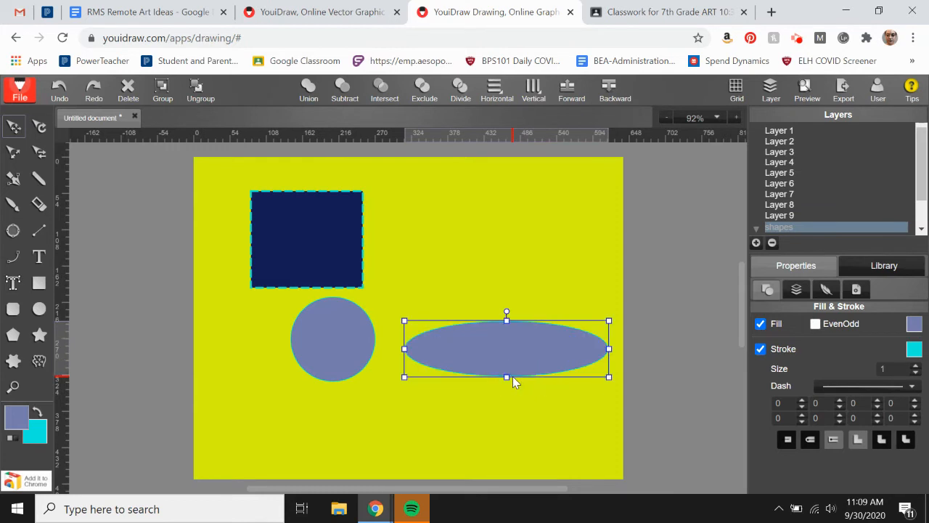
# Step: Tilt the ellipse slightly counterclockwise and move it left over the lower part of the circle
pyautogui.click(506, 312)
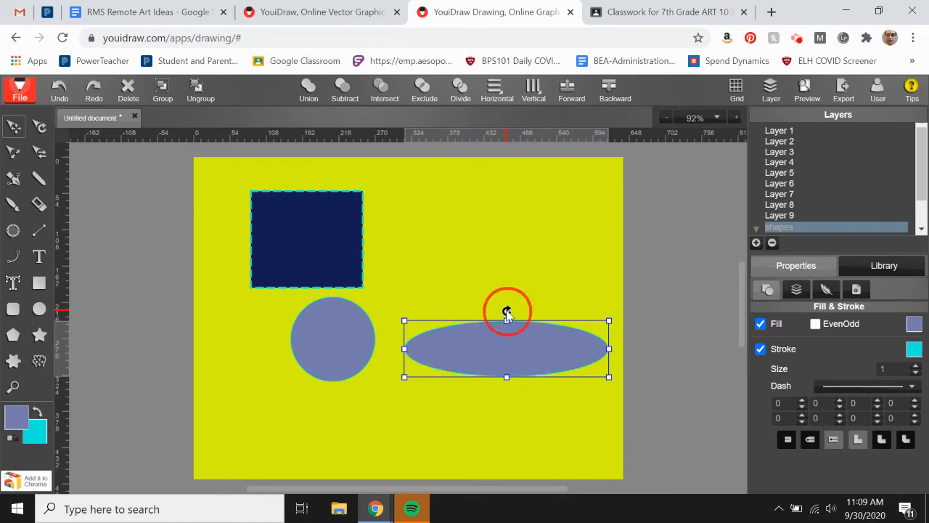
pyautogui.moveTo(506, 312)
pyautogui.mouseDown()
pyautogui.moveTo(450, 311)
pyautogui.moveTo(524, 449)
pyautogui.moveTo(377, 403)
pyautogui.moveTo(465, 308)
pyautogui.moveTo(531, 361)
pyautogui.moveTo(535, 316)
pyautogui.moveTo(506, 294)
pyautogui.mouseUp()
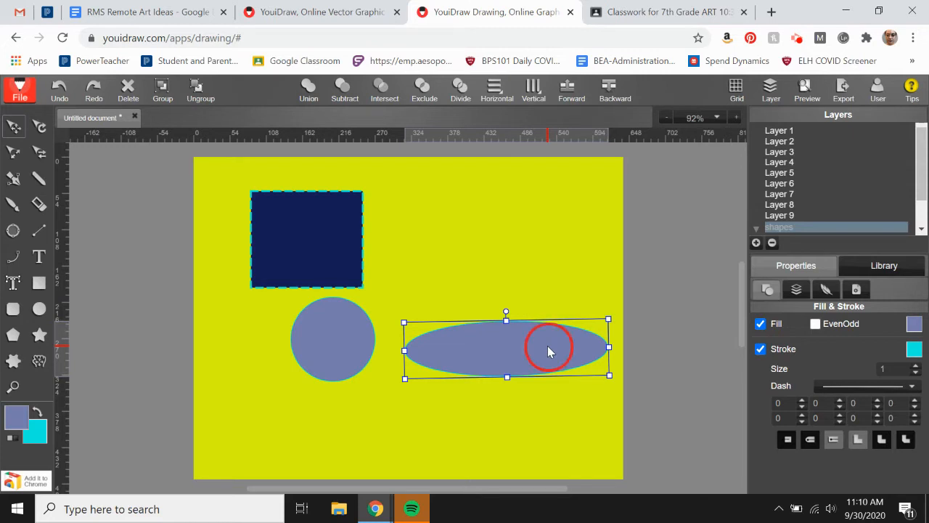
pyautogui.moveTo(548, 349); pyautogui.dragTo(431, 367)
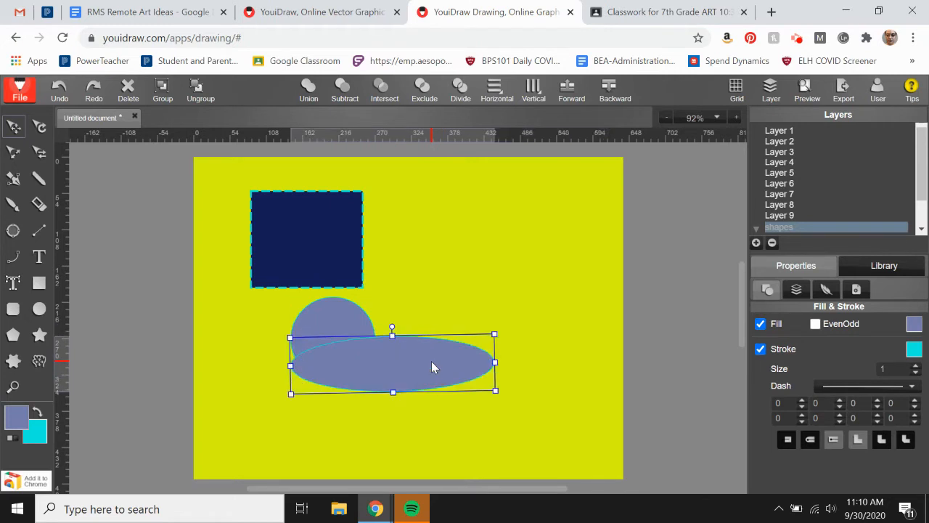
# Step: Stretch the ellipse upward, and enlarge the circle to the right and upward until it overlaps the rectangle
pyautogui.moveTo(392, 331); pyautogui.dragTo(389, 306)
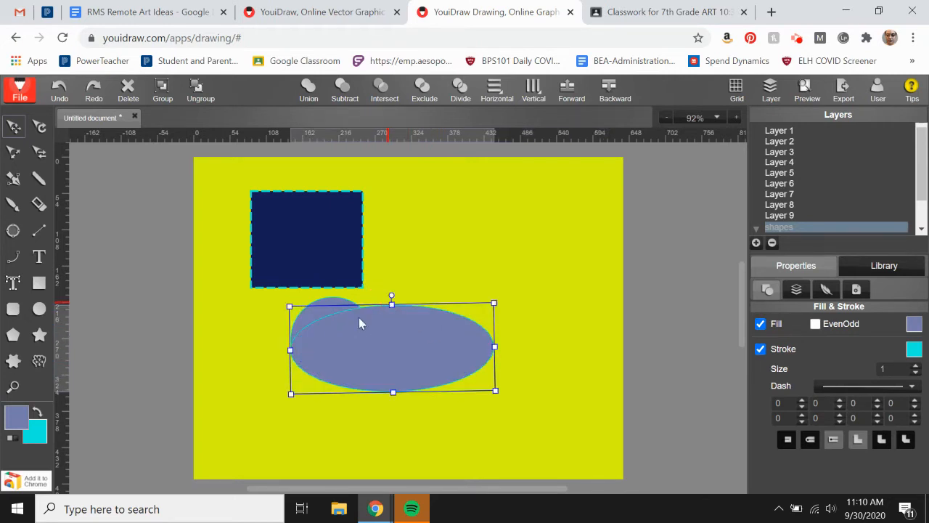
pyautogui.click(277, 368)
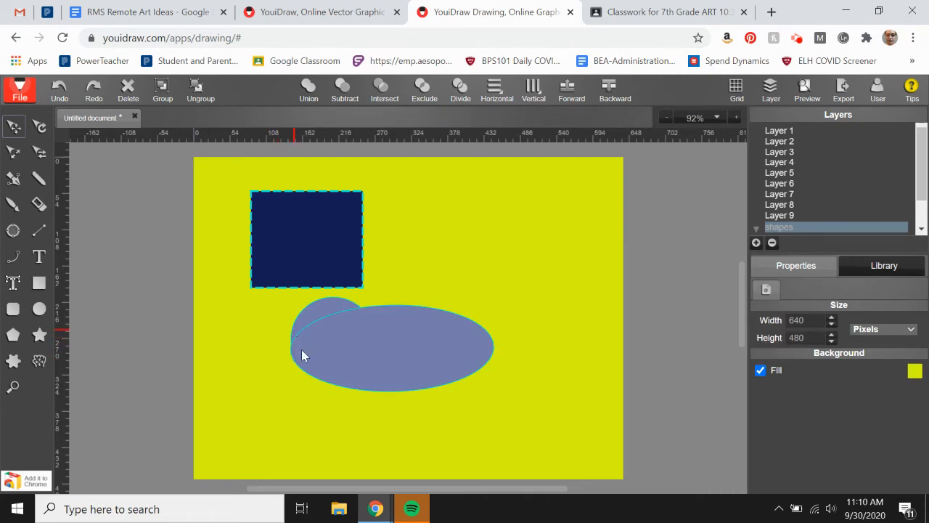
pyautogui.click(326, 308)
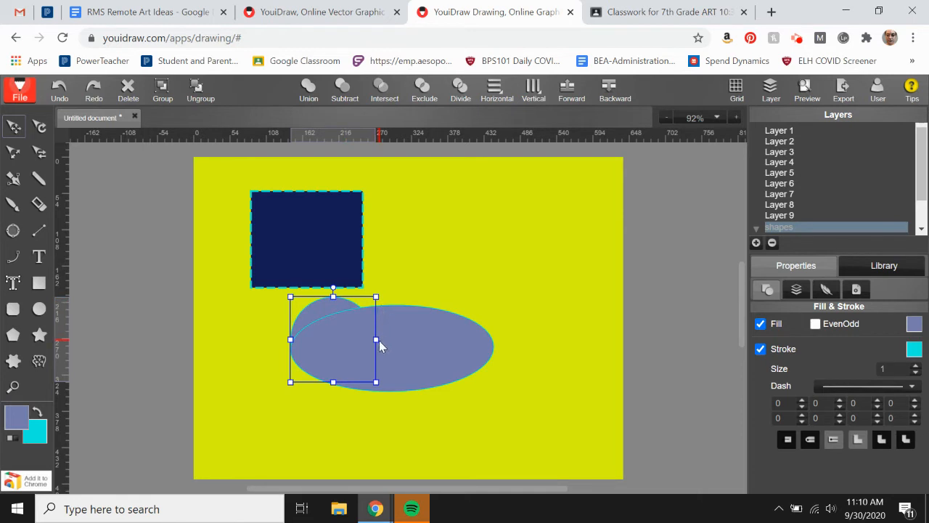
pyautogui.moveTo(376, 339); pyautogui.dragTo(404, 338)
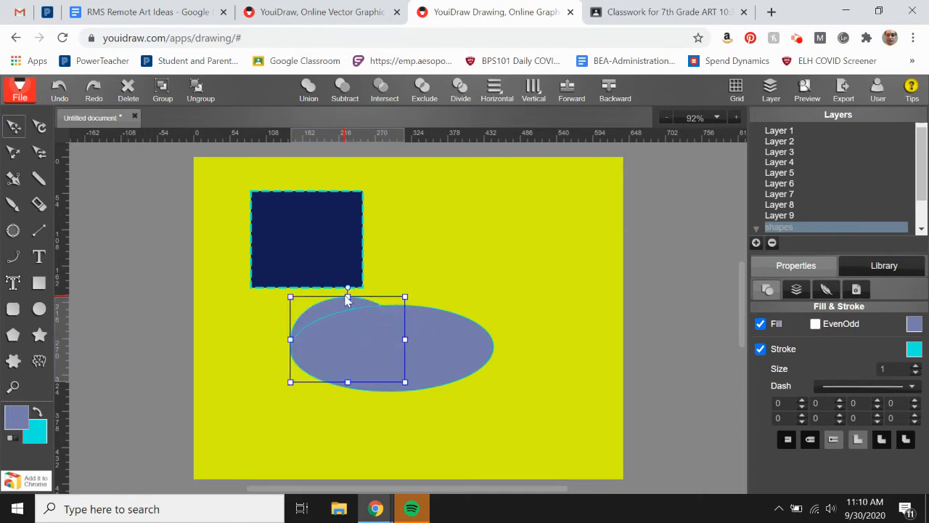
pyautogui.moveTo(346, 297); pyautogui.dragTo(348, 265)
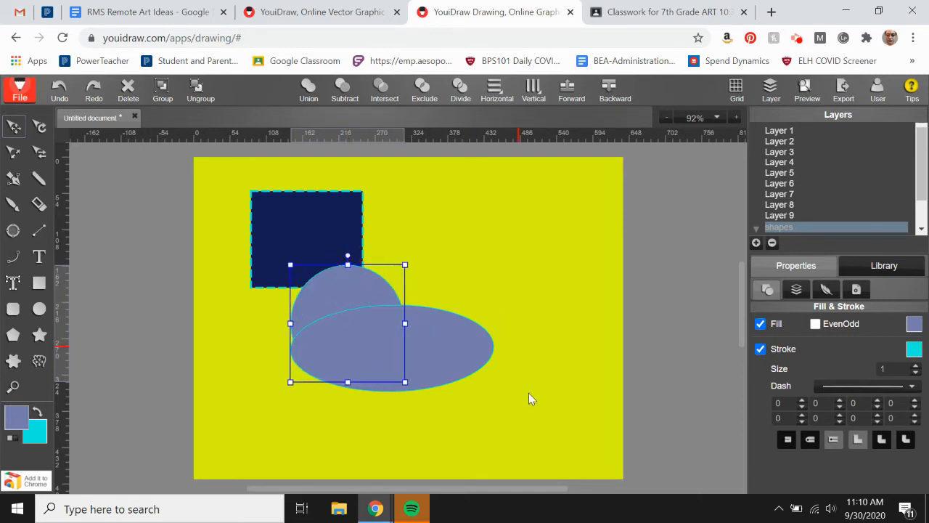
pyautogui.click(529, 398)
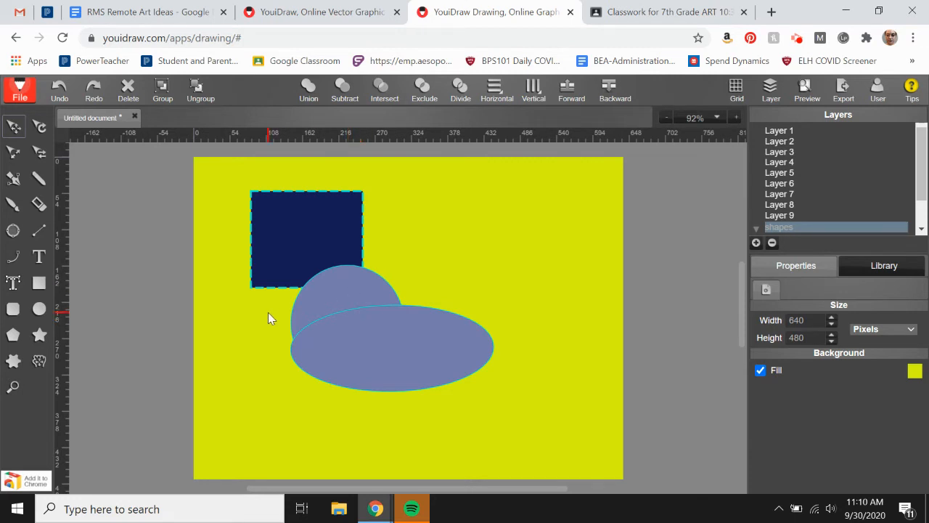
# Step: Select the circle and ellipse together and move them below the rectangle, lined up with its left edge
pyautogui.moveTo(269, 316)
pyautogui.mouseDown()
pyautogui.moveTo(366, 335)
pyautogui.moveTo(491, 390)
pyautogui.mouseUp()
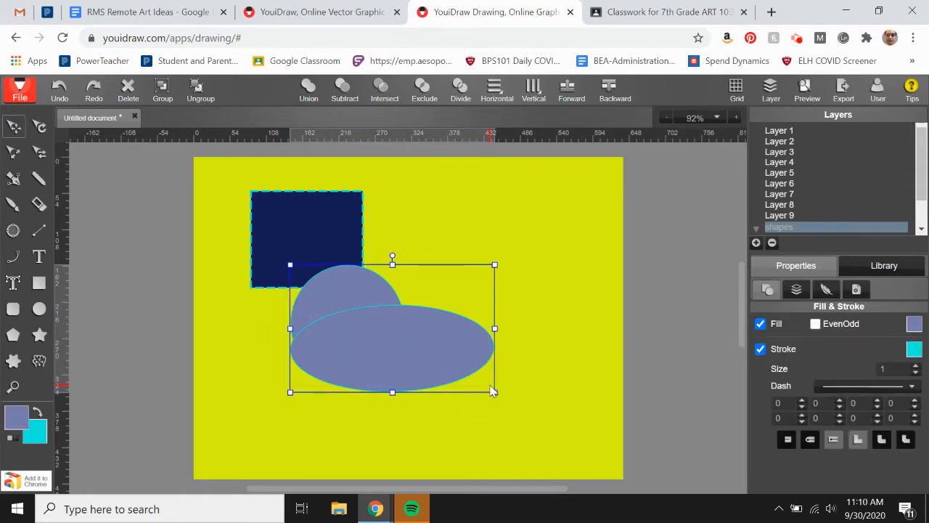
pyautogui.moveTo(393, 347); pyautogui.dragTo(343, 404)
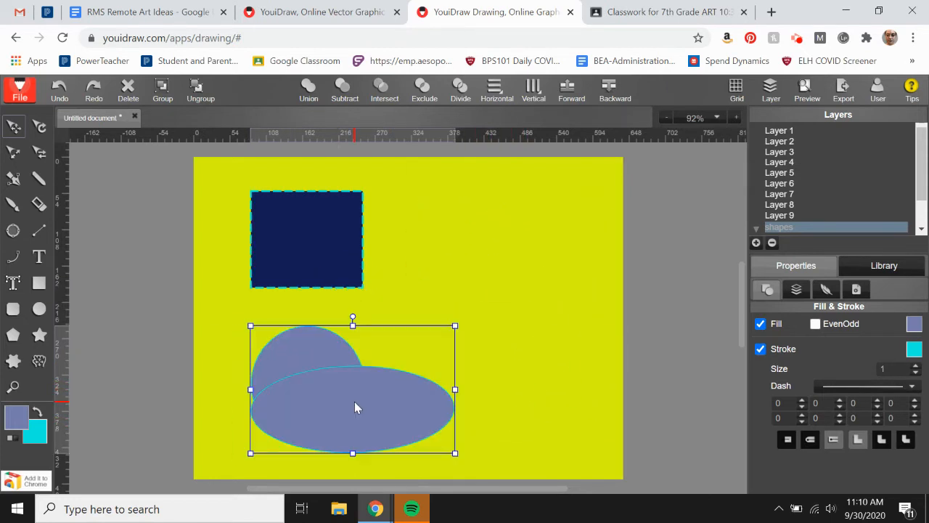
pyautogui.click(462, 397)
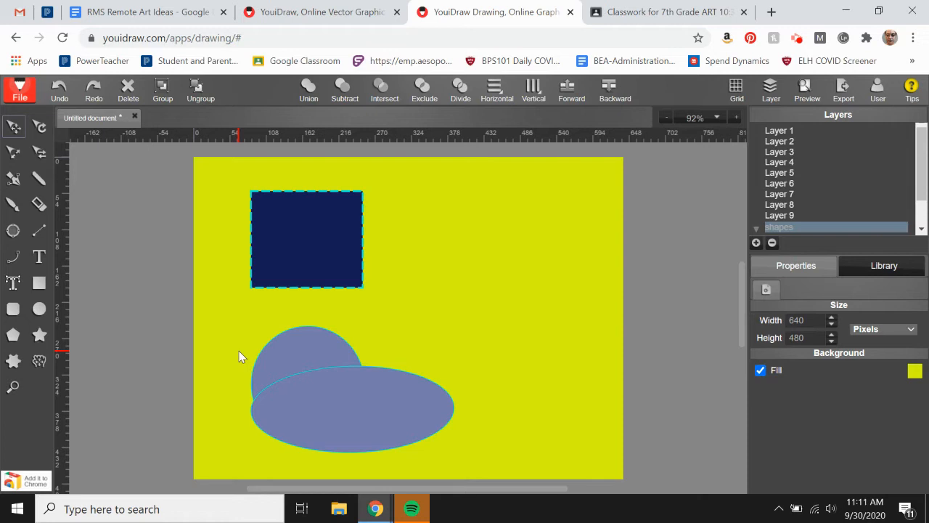
# Step: Try merging the circle and ellipse into one shape with Union, and restore the two separate shapes
pyautogui.click(259, 356)
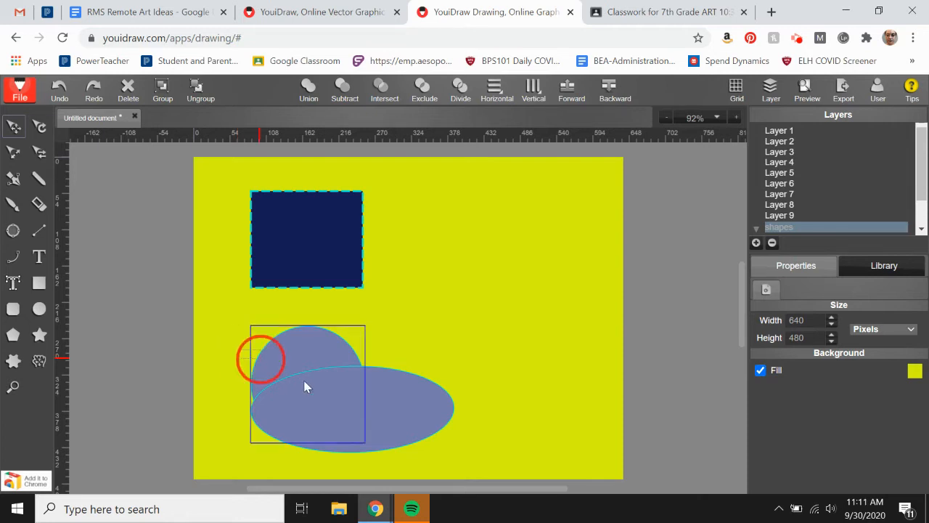
pyautogui.keyDown('shift'); pyautogui.click(353, 408); pyautogui.keyUp('shift')
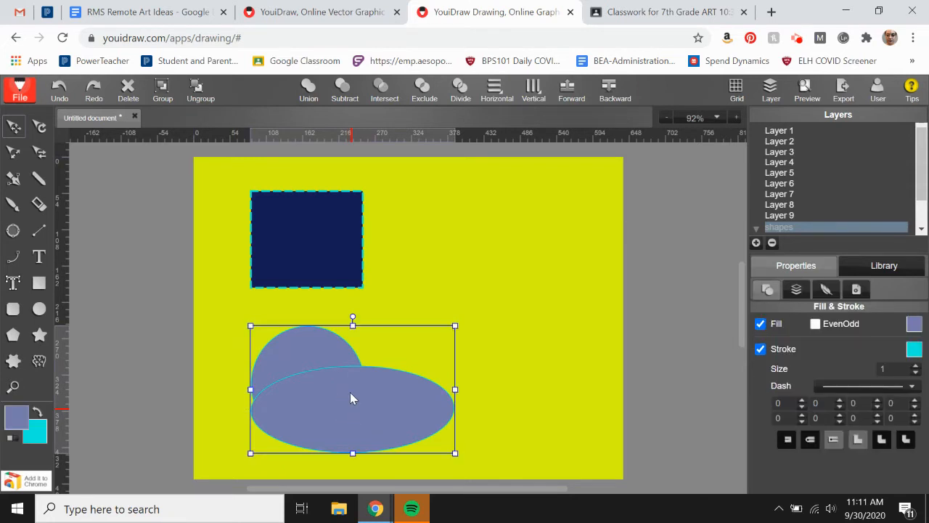
pyautogui.click(309, 93)
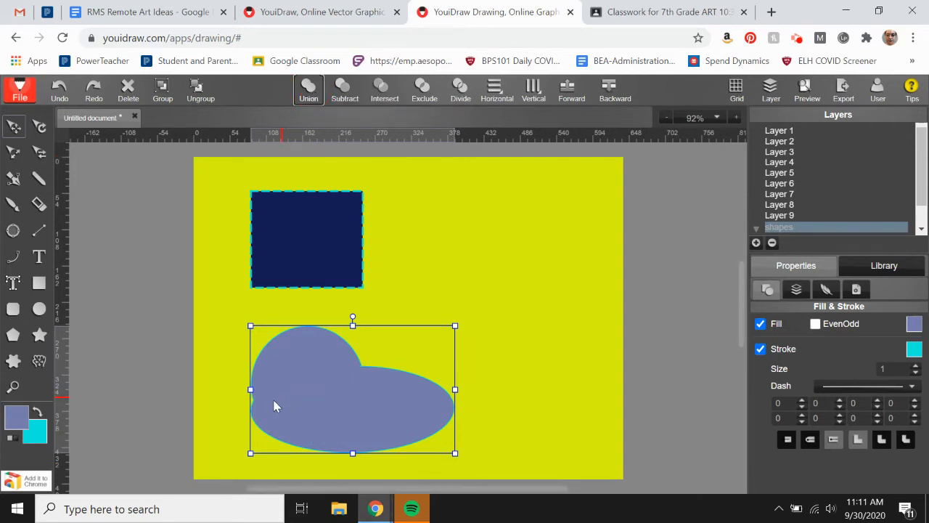
pyautogui.click(560, 364)
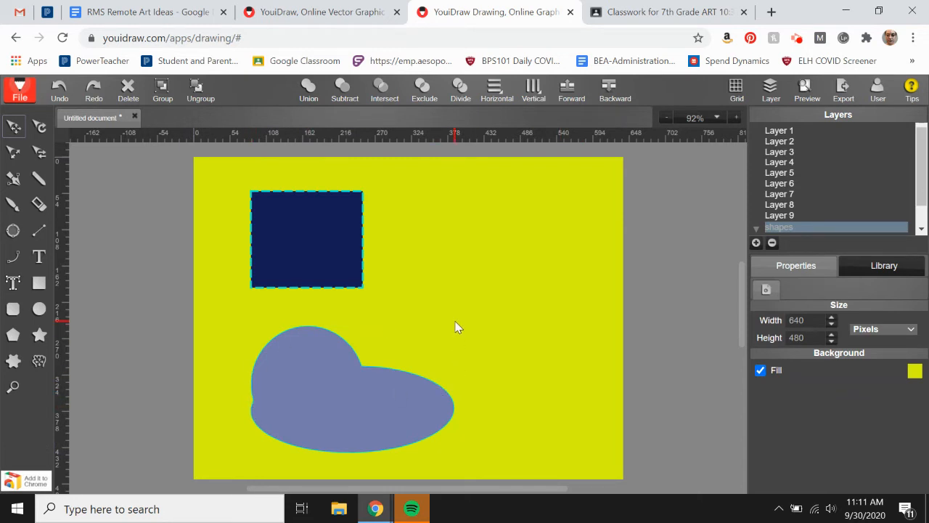
pyautogui.click(427, 389)
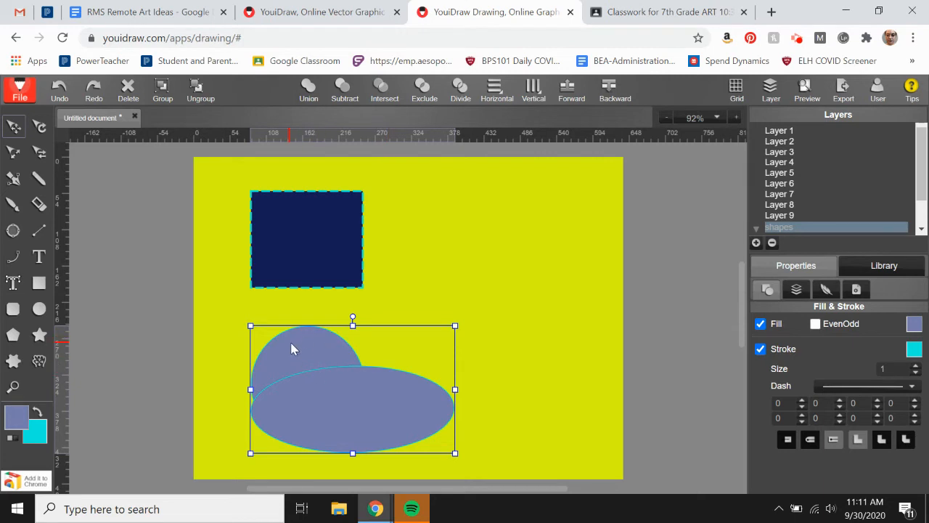
# Step: Try subtracting the ellipse from the circle, undo the subtraction and deselect both shapes
pyautogui.click(347, 86)
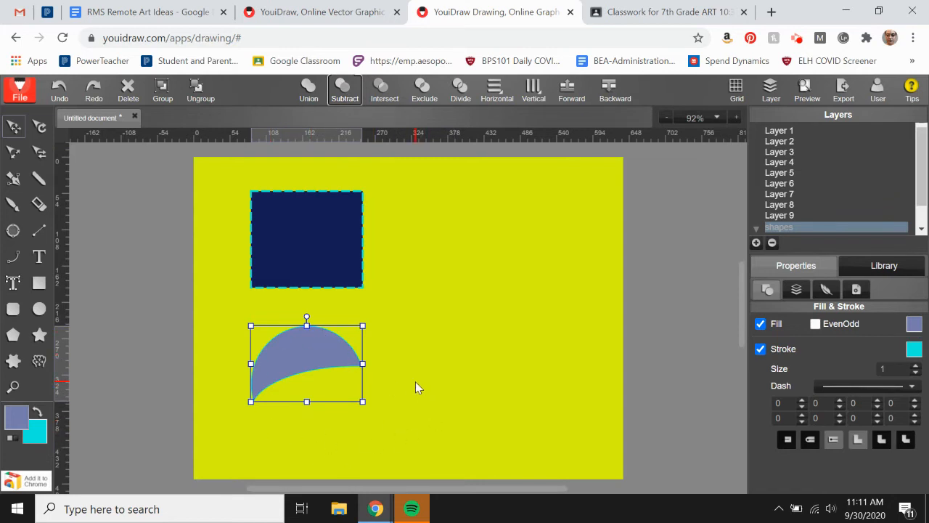
pyautogui.hotkey('ctrl', 'z')
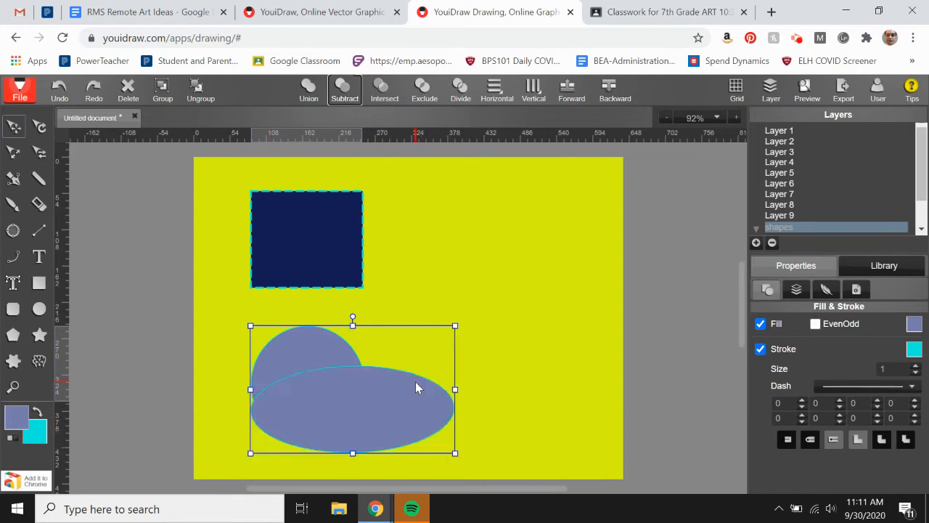
pyautogui.click(497, 392)
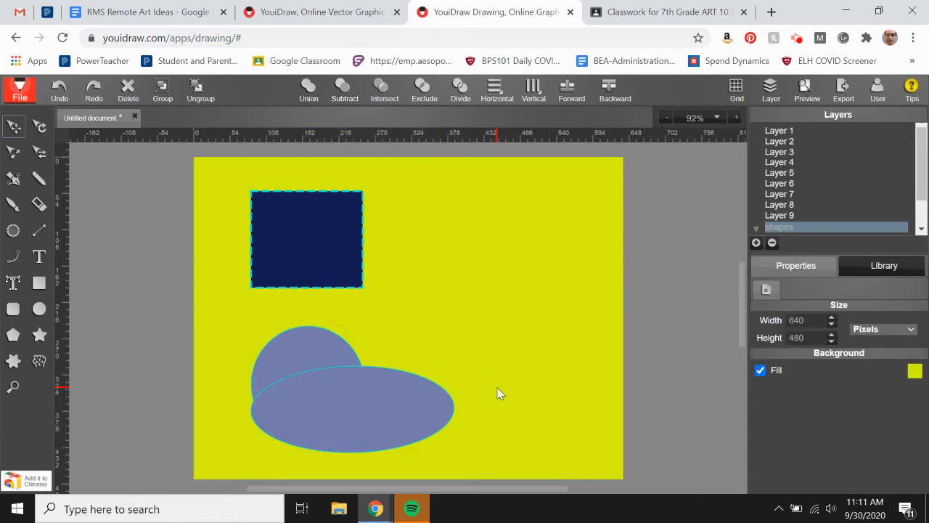
# Step: Bring the circle to the front of the ellipse and deselect it
pyautogui.click(296, 341)
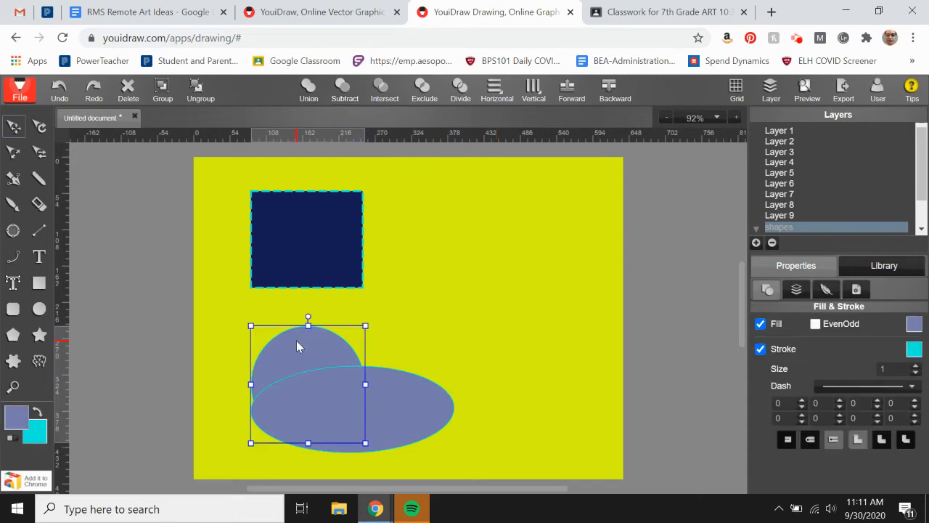
pyautogui.rightClick(297, 339)
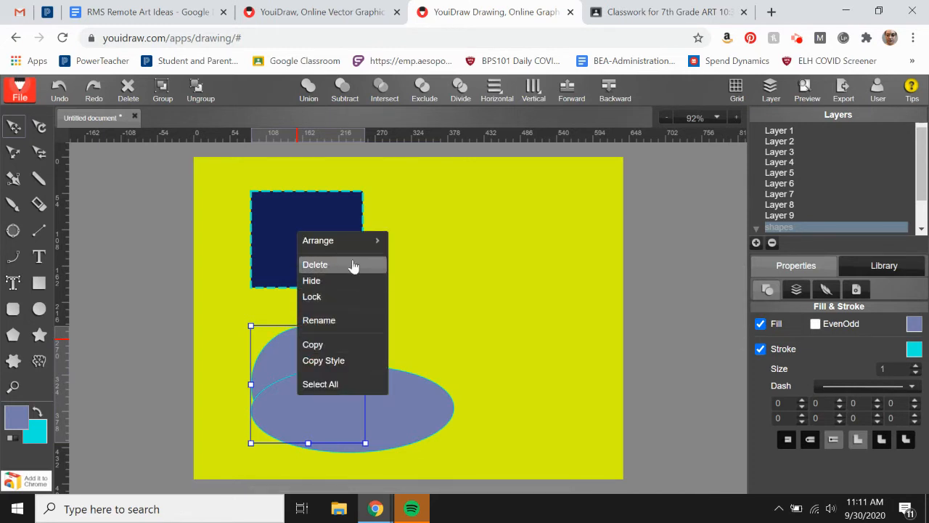
pyautogui.moveTo(367, 245)
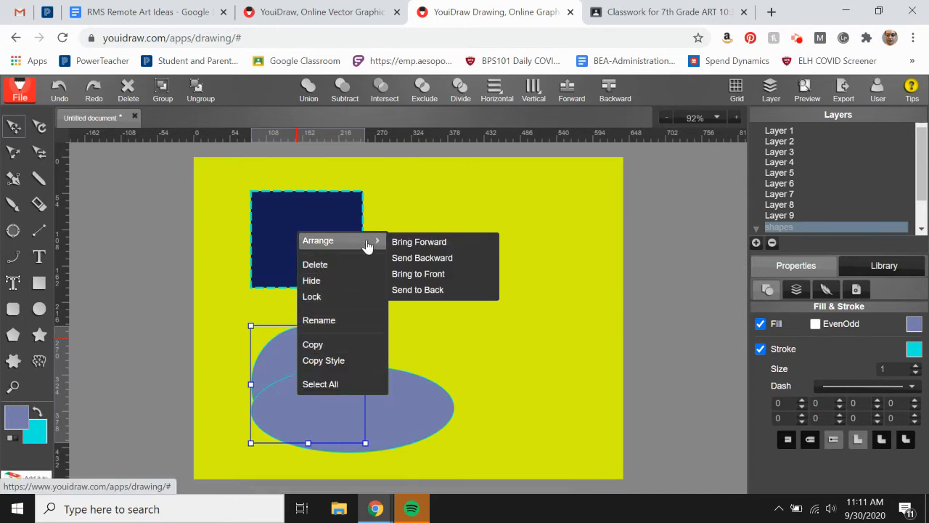
pyautogui.click(454, 276)
pyautogui.click(490, 367)
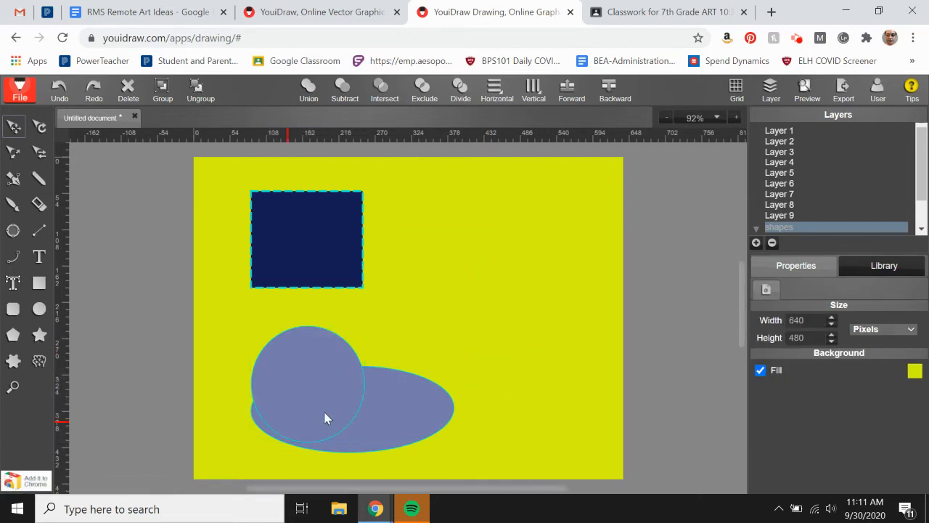
# Step: Select the circle and ellipse together, try subtracting the circle from the ellipse, and undo the subtraction
pyautogui.moveTo(225, 348); pyautogui.dragTo(385, 430)
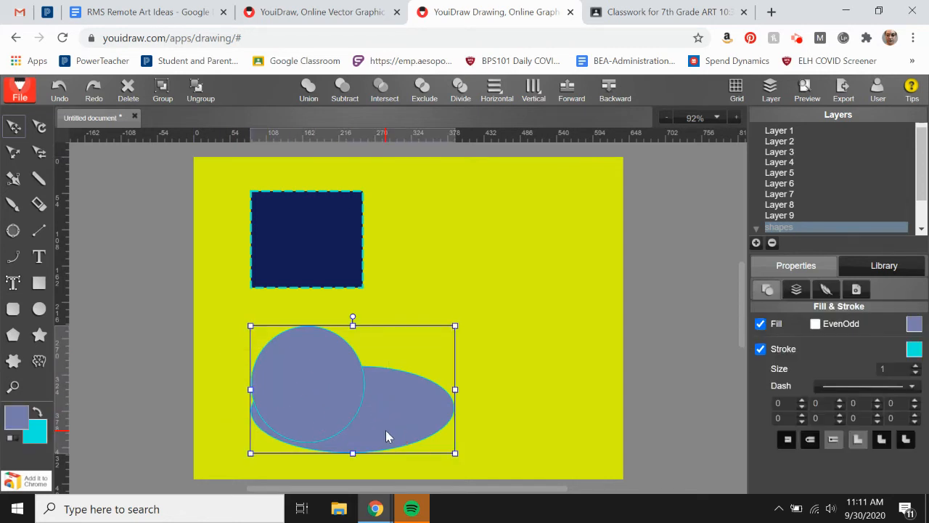
pyautogui.click(344, 90)
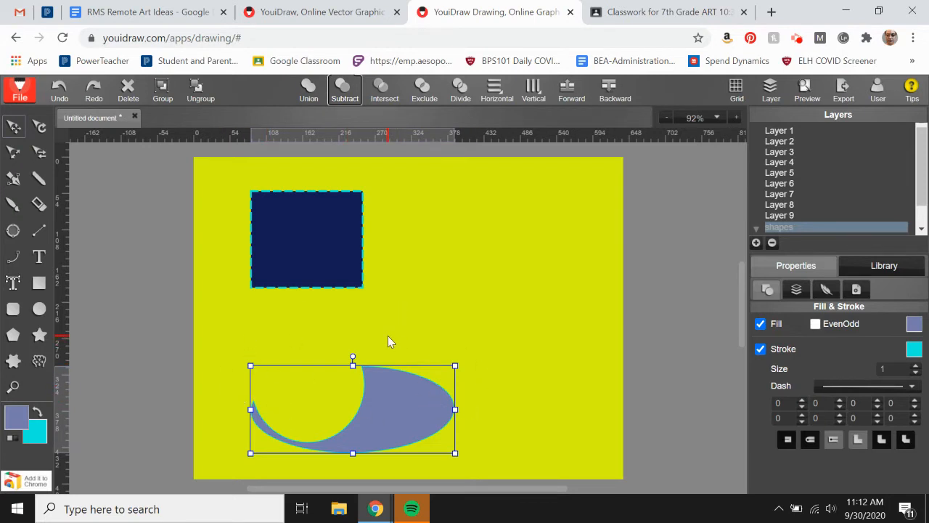
pyautogui.hotkey('ctrl', 'z')
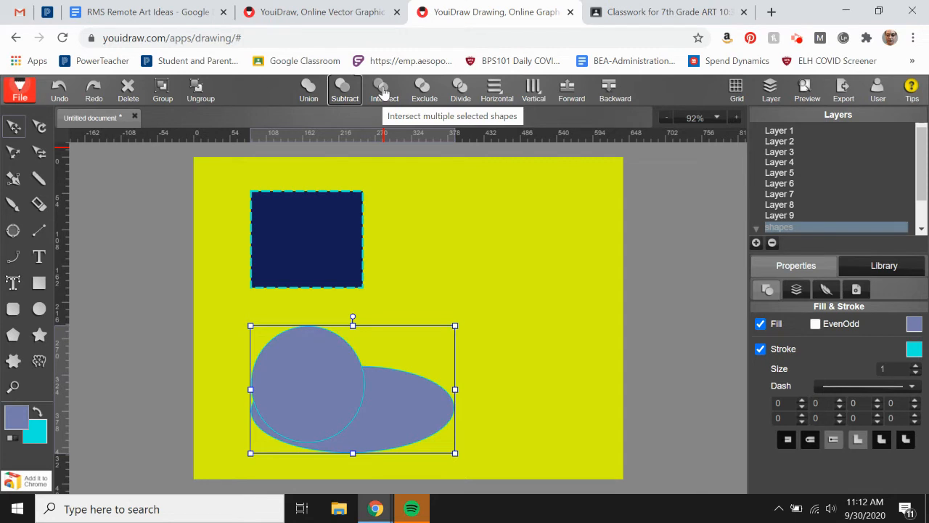
# Step: Try the Intersect and Exclude operations on the circle and ellipse, undoing each one
pyautogui.click(385, 92)
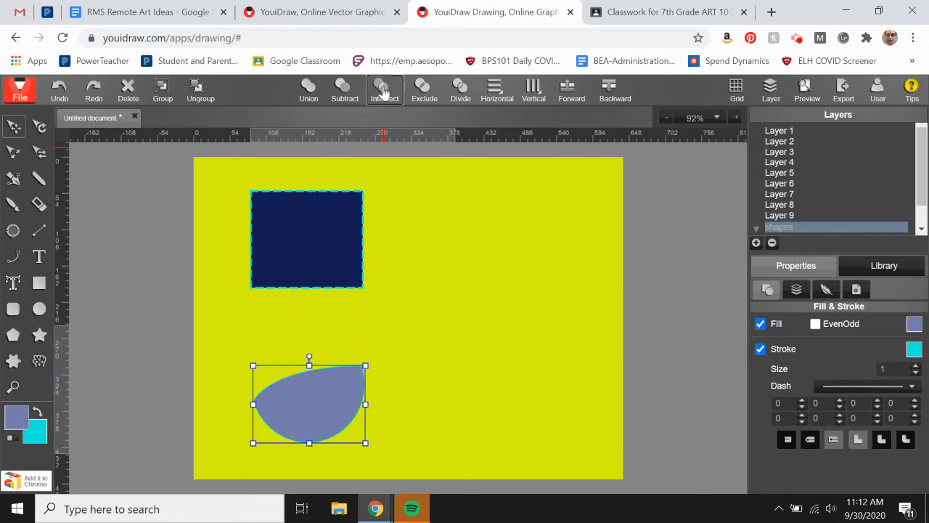
pyautogui.hotkey('ctrl', 'z')
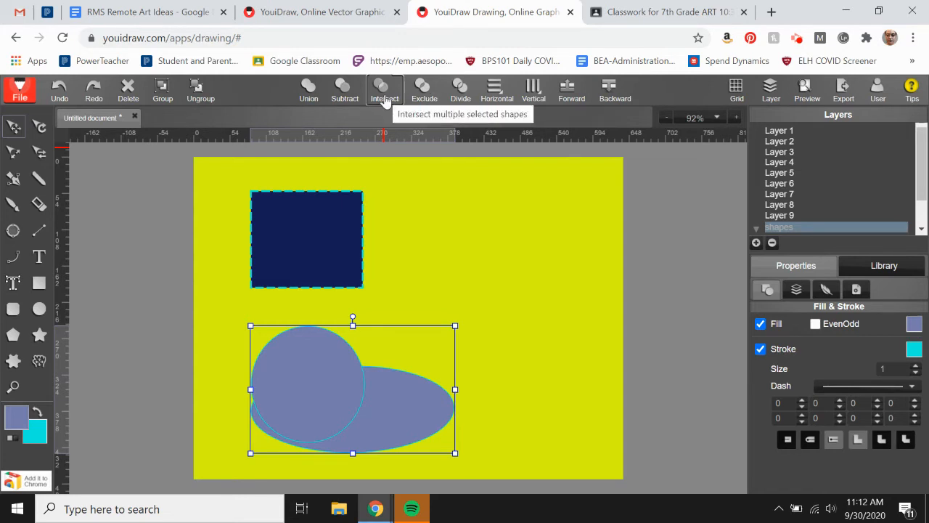
pyautogui.click(425, 96)
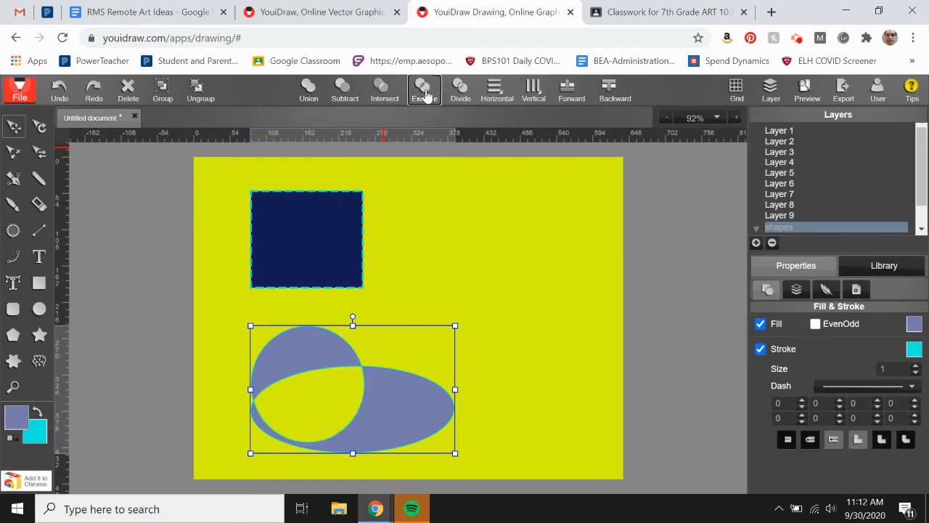
pyautogui.hotkey('ctrl', 'z')
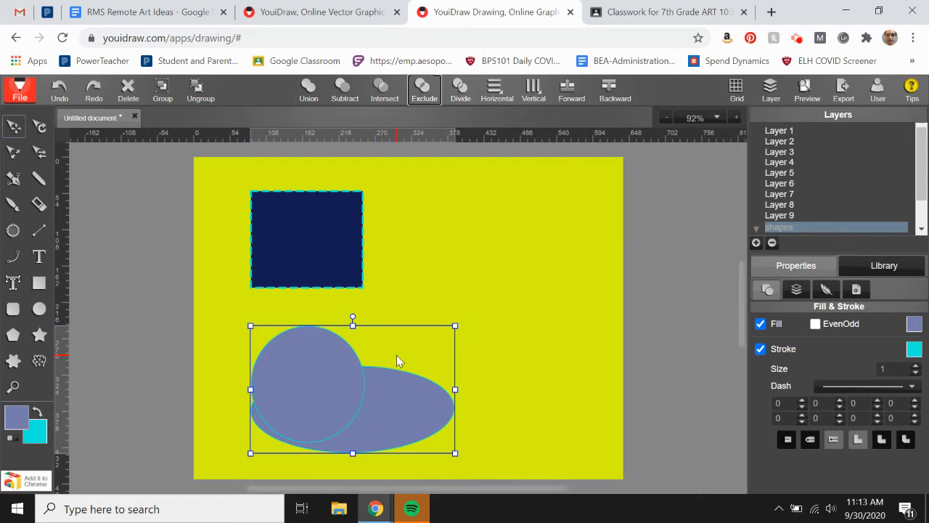
# Step: Divide the overlapping circle and ellipse into separate pieces and deselect them
pyautogui.click(460, 90)
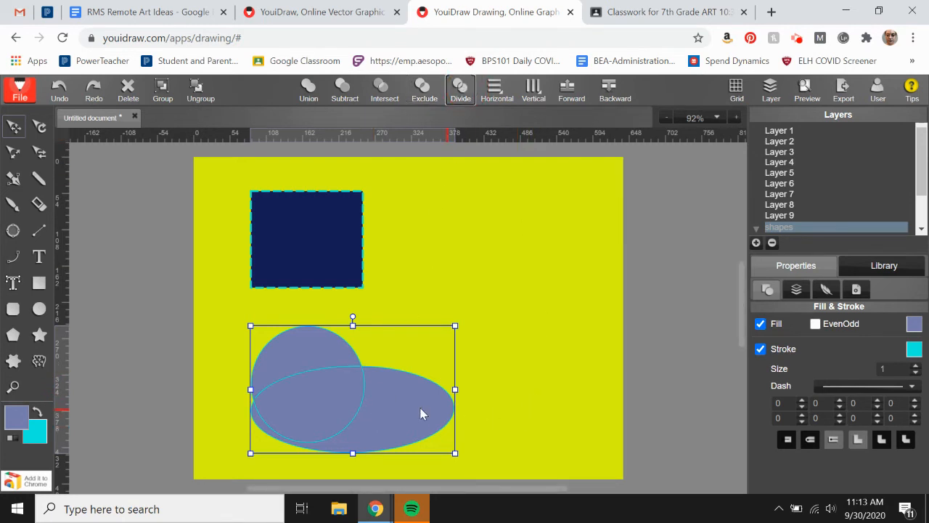
pyautogui.moveTo(422, 411)
pyautogui.mouseDown()
pyautogui.moveTo(512, 403)
pyautogui.moveTo(415, 392)
pyautogui.moveTo(407, 411)
pyautogui.mouseUp()
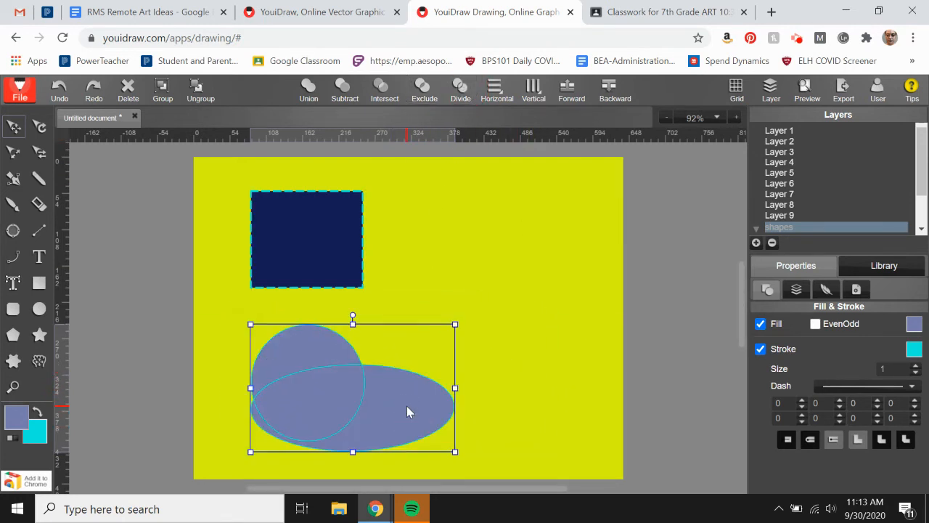
pyautogui.click(497, 430)
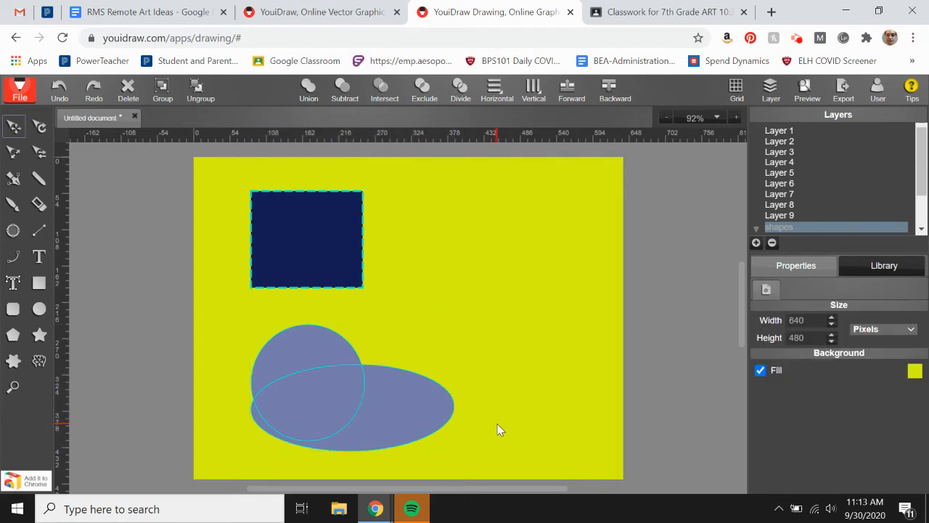
# Step: Pull the pieces apart: the cut ellipse to the canvas's right edge, the crescent up-left, and the overlap piece down-left
pyautogui.click(404, 415)
pyautogui.moveTo(405, 415); pyautogui.dragTo(573, 390)
pyautogui.moveTo(304, 354); pyautogui.dragTo(242, 326)
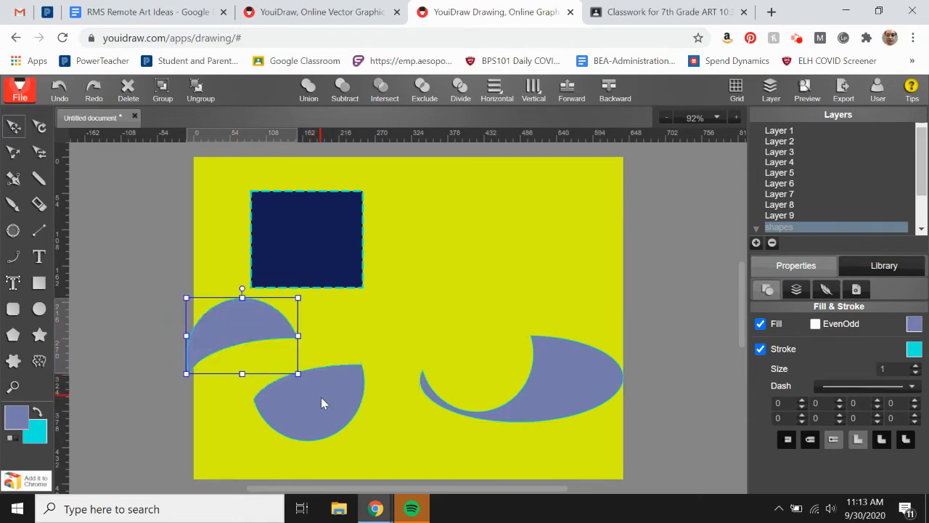
pyautogui.moveTo(322, 400); pyautogui.dragTo(262, 430)
pyautogui.click(390, 439)
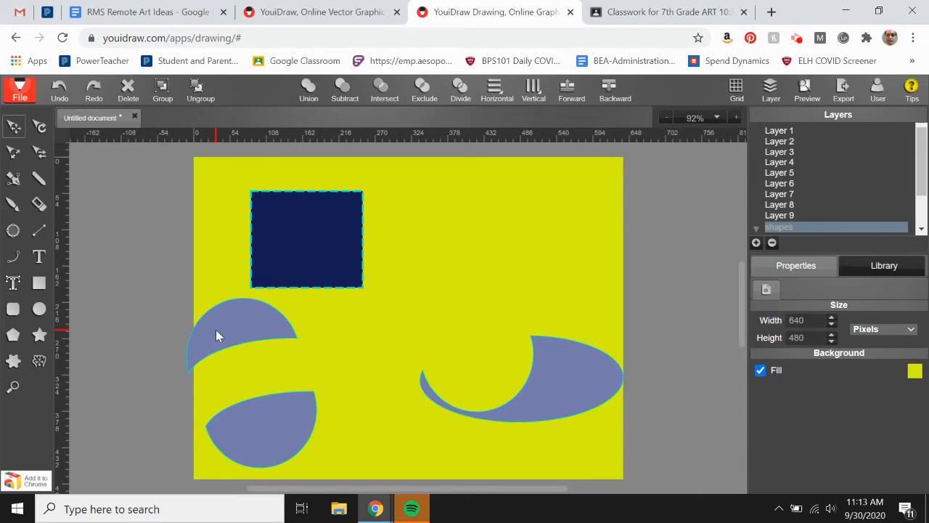
# Step: Shift the crescent further left past the canvas edge and place the cut ellipse beside the overlap piece
pyautogui.moveTo(216, 330); pyautogui.dragTo(199, 334)
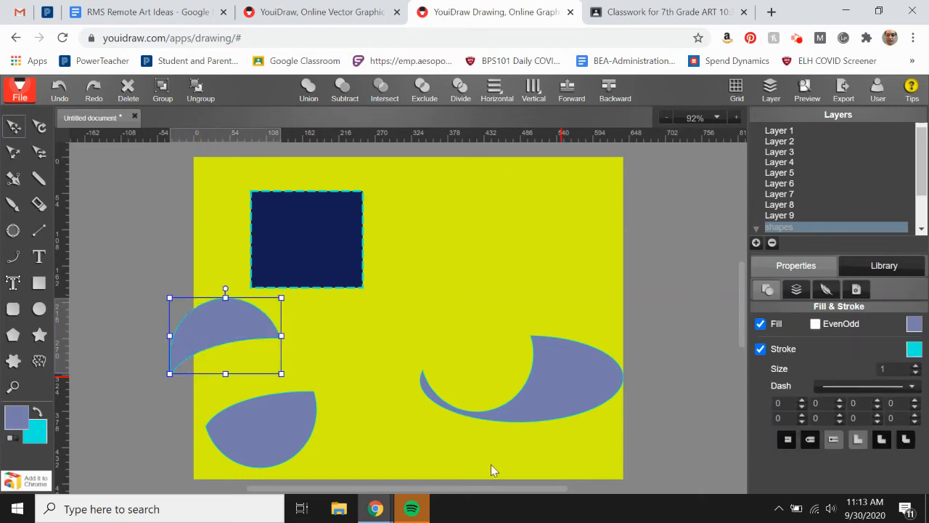
pyautogui.click(232, 245)
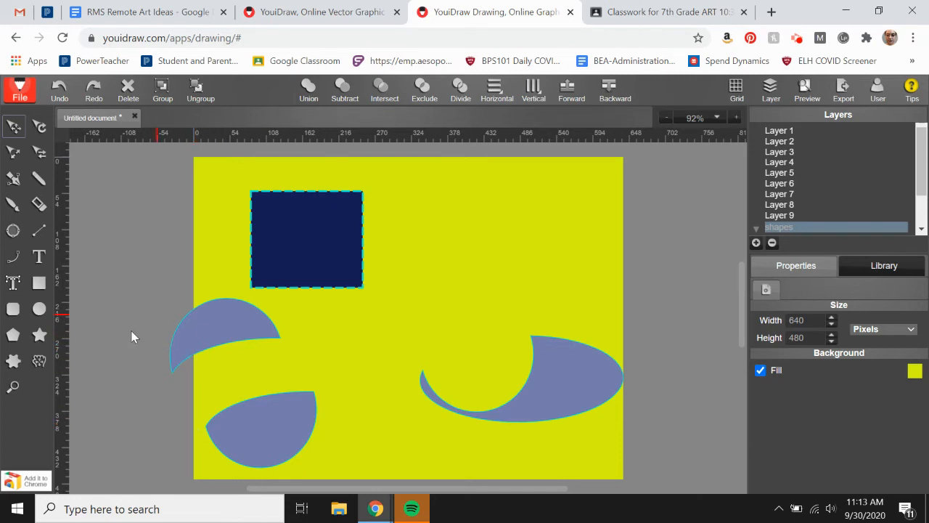
pyautogui.moveTo(553, 405)
pyautogui.mouseDown()
pyautogui.moveTo(442, 451)
pyautogui.moveTo(463, 450)
pyautogui.mouseUp()
pyautogui.click(530, 291)
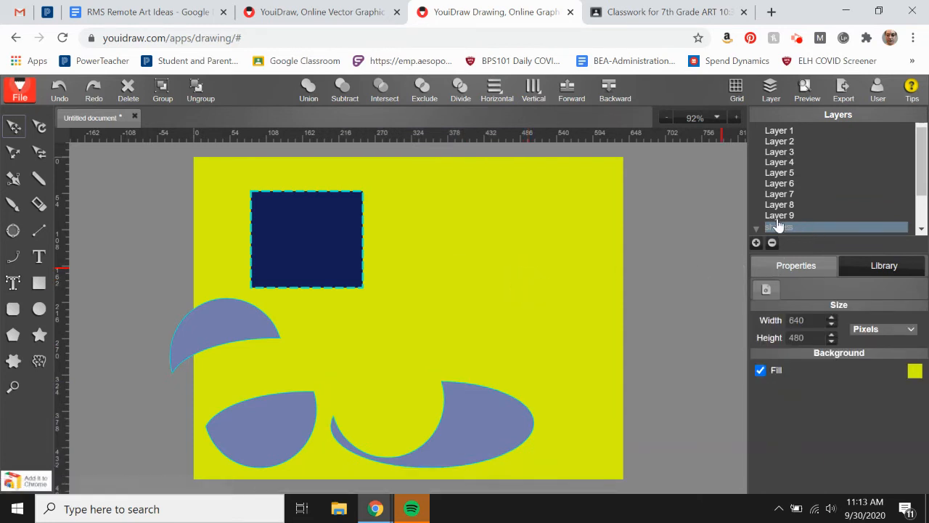
# Step: Go through Rect 1, Path 1, Path 2 and Path 3 of the shapes layer to identify each object on the canvas
pyautogui.scroll(-2, 921, 194)
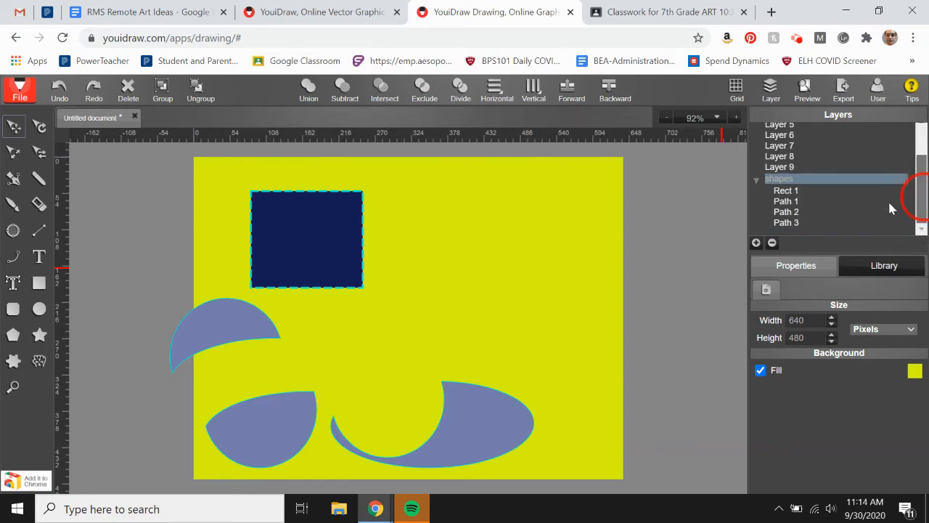
pyautogui.scroll(2, 916, 193)
pyautogui.click(920, 214)
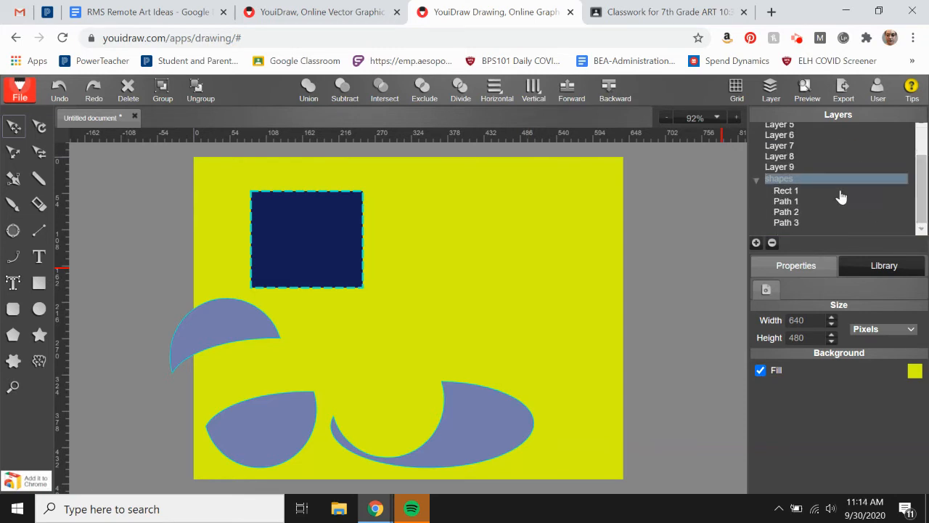
pyautogui.click(786, 192)
pyautogui.click(786, 202)
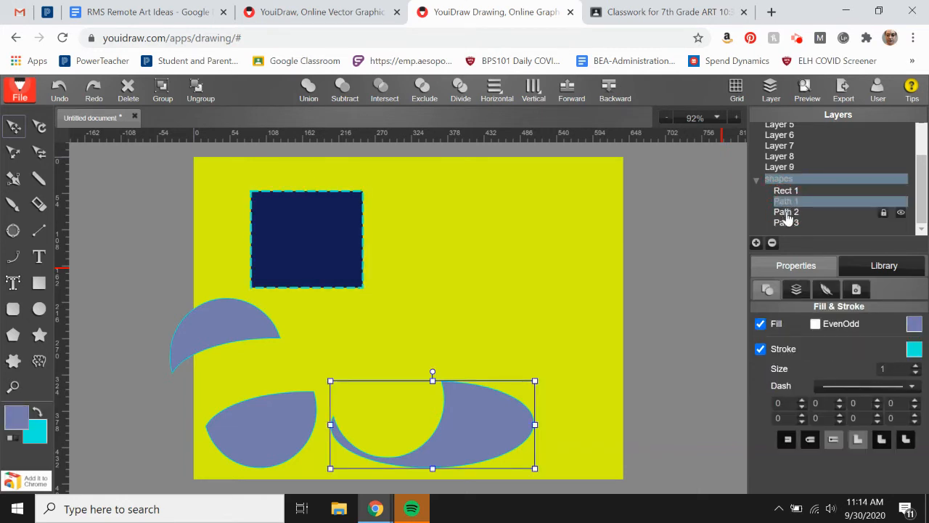
pyautogui.click(787, 212)
pyautogui.click(787, 222)
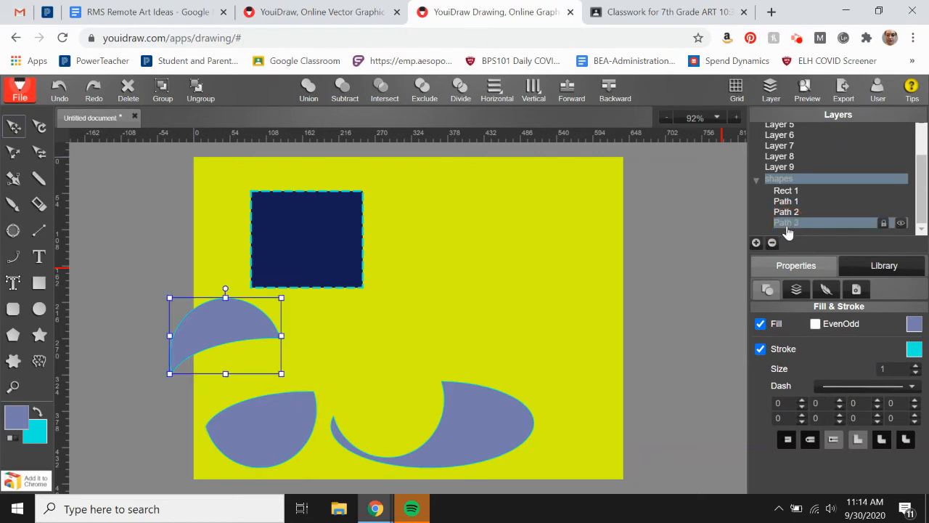
# Step: Lock and unlock Path 3, and hide it and show it again
pyautogui.click(884, 225)
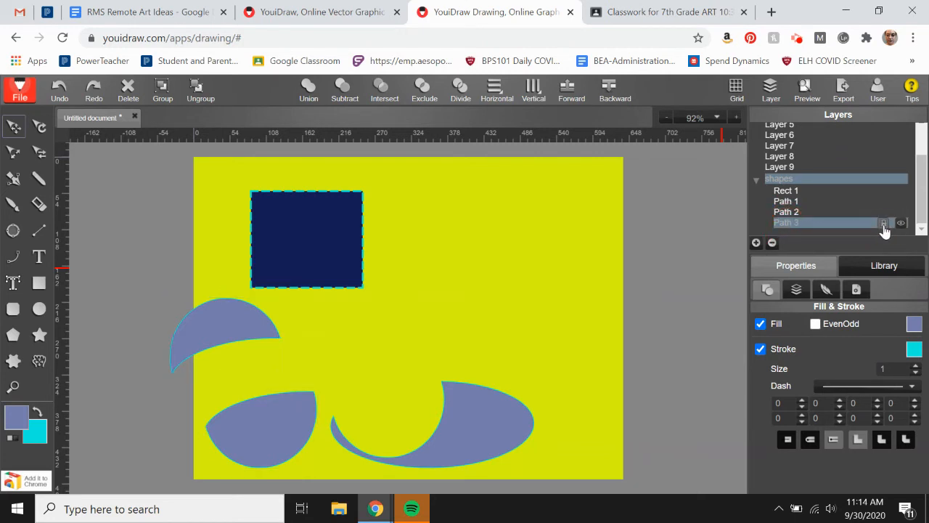
pyautogui.click(884, 227)
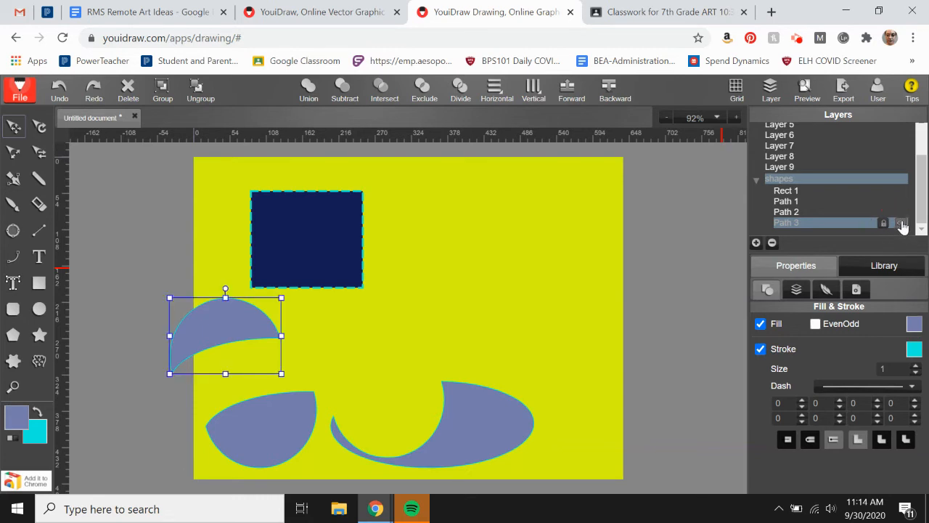
pyautogui.click(901, 224)
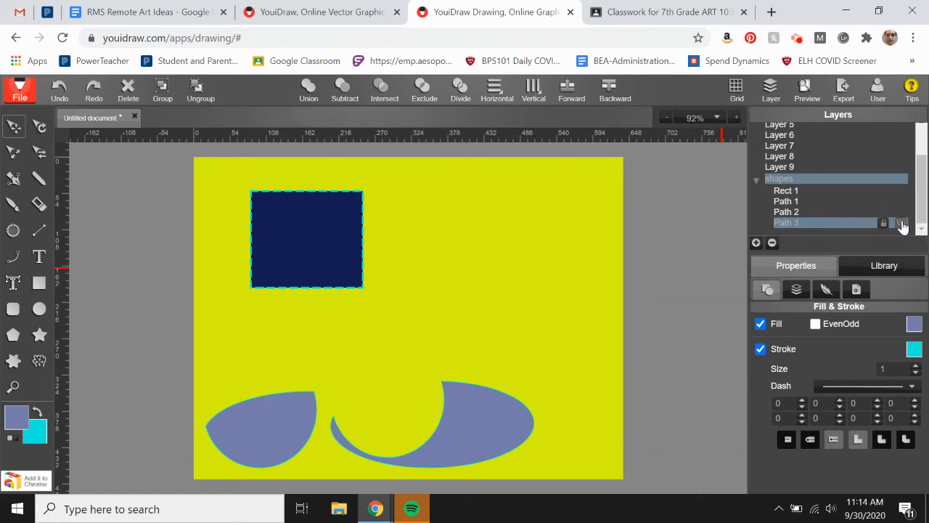
pyautogui.click(902, 225)
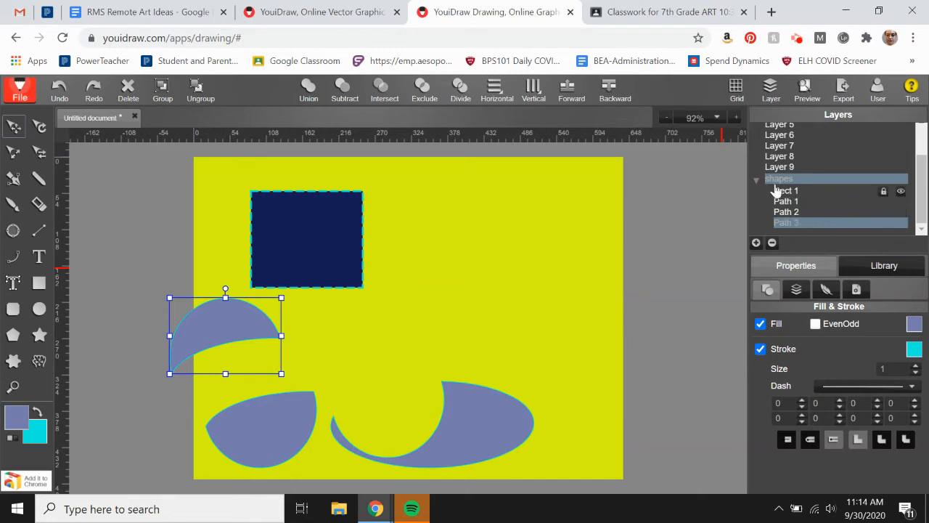
# Step: Collapse the shapes layer, deselect the crescent and make Layer 8 the active layer
pyautogui.click(757, 184)
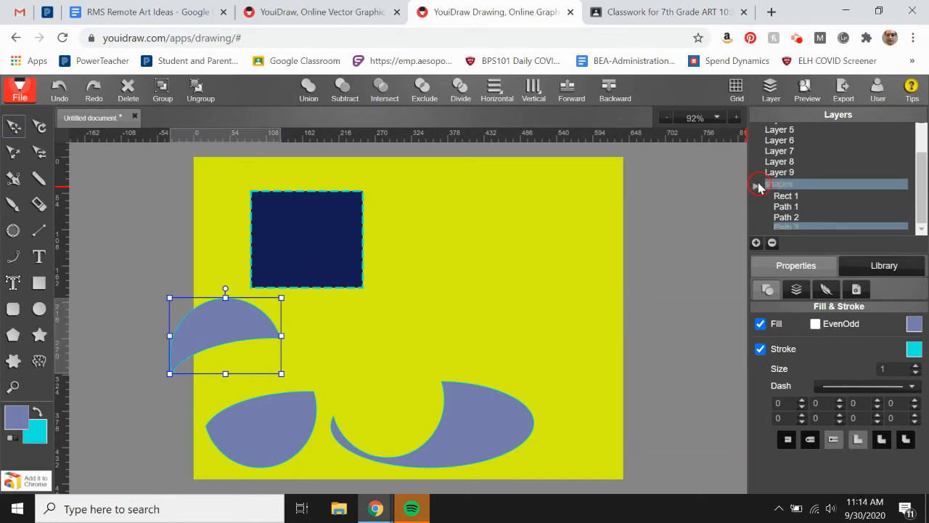
pyautogui.click(582, 232)
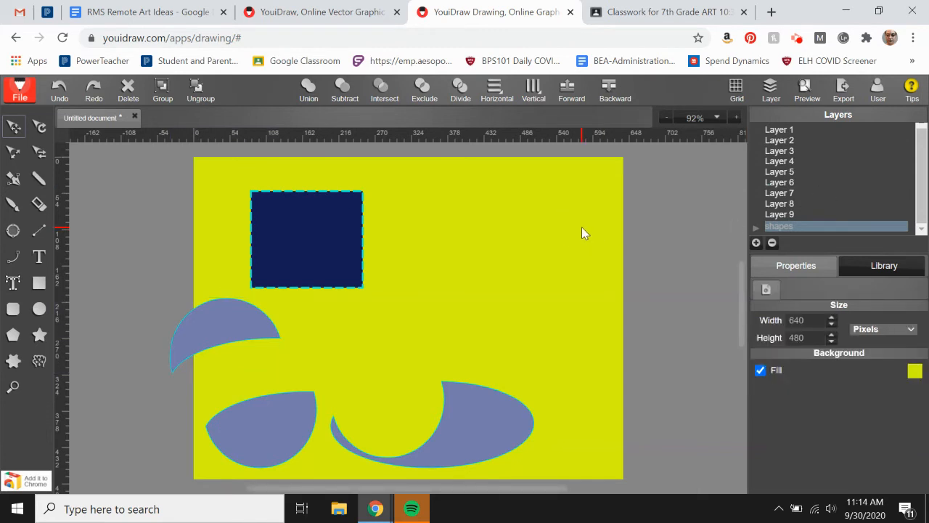
pyautogui.click(789, 206)
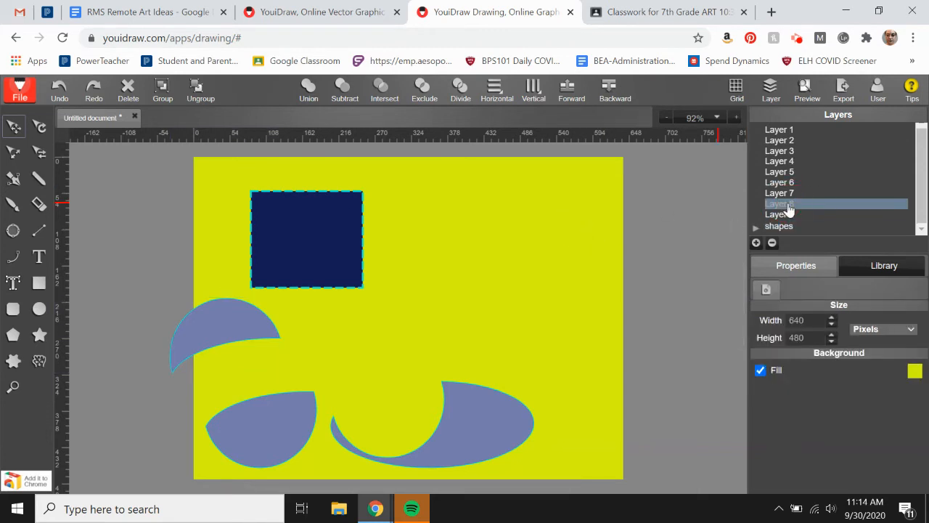
# Step: Try to select and move the rectangle and the three cut pieces while Layer 8 is active
pyautogui.moveTo(347, 226); pyautogui.dragTo(513, 417)
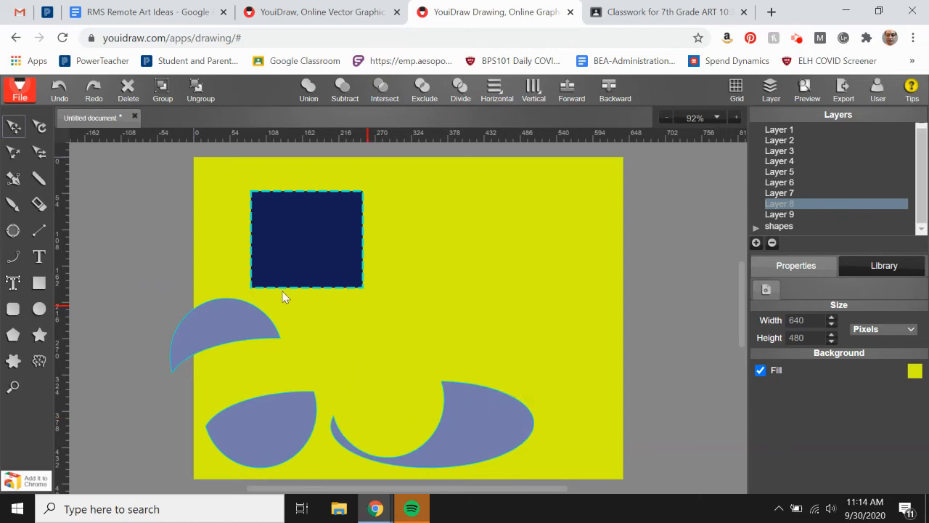
pyautogui.moveTo(162, 228); pyautogui.dragTo(301, 319)
pyautogui.moveTo(245, 328); pyautogui.dragTo(395, 373)
pyautogui.moveTo(277, 426); pyautogui.dragTo(473, 362)
pyautogui.moveTo(488, 418); pyautogui.dragTo(600, 315)
pyautogui.moveTo(334, 224); pyautogui.dragTo(333, 224)
# Step: Rename Layer 9 as Pen Tool
pyautogui.click(779, 215)
pyautogui.click(779, 216)
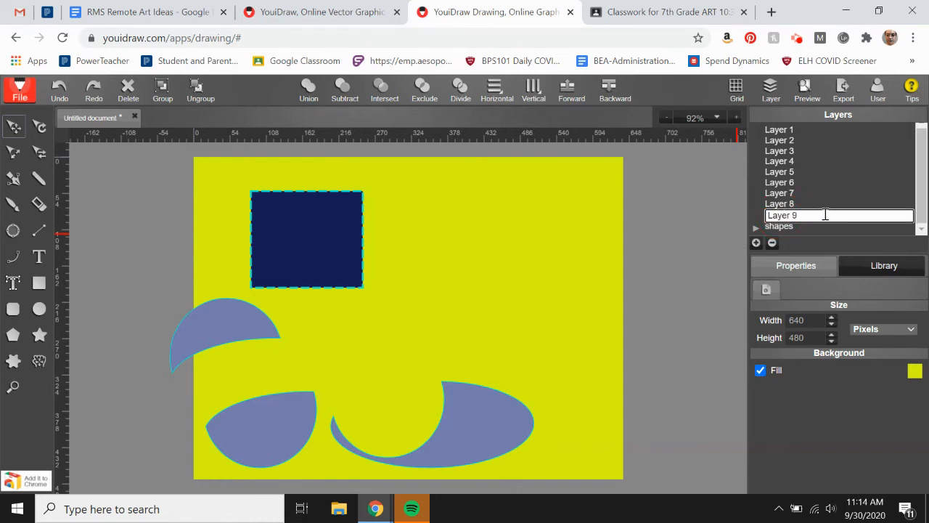
pyautogui.click(733, 221)
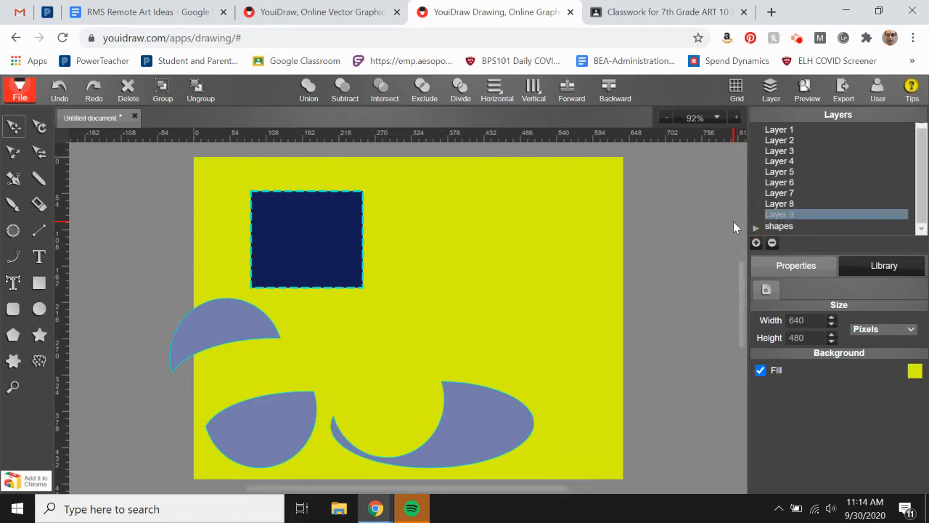
pyautogui.click(792, 215)
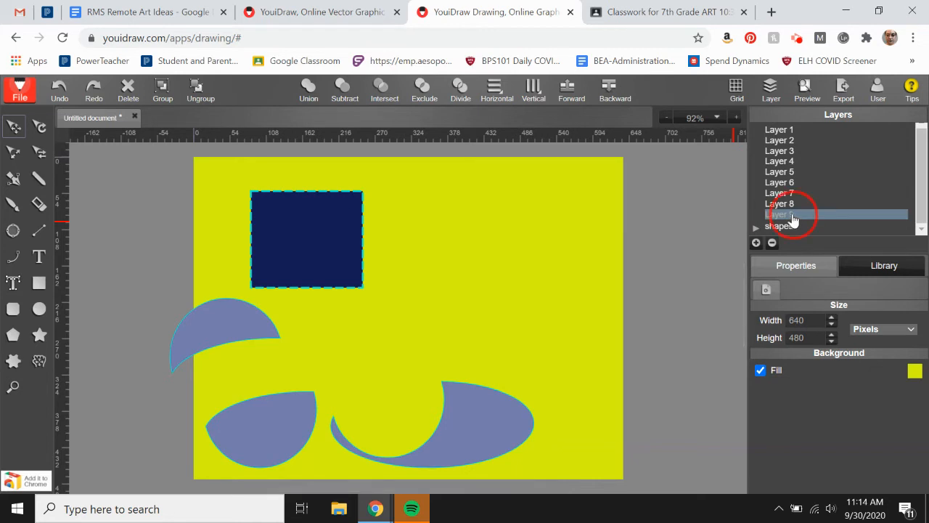
pyautogui.write('Pen Tool')
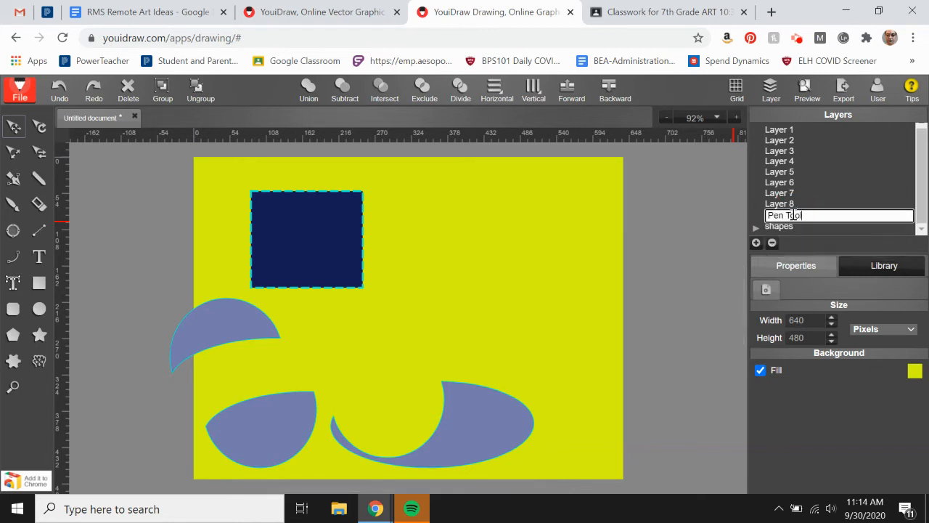
# Step: Apply the new layer name Pen Tool
pyautogui.press('Return')
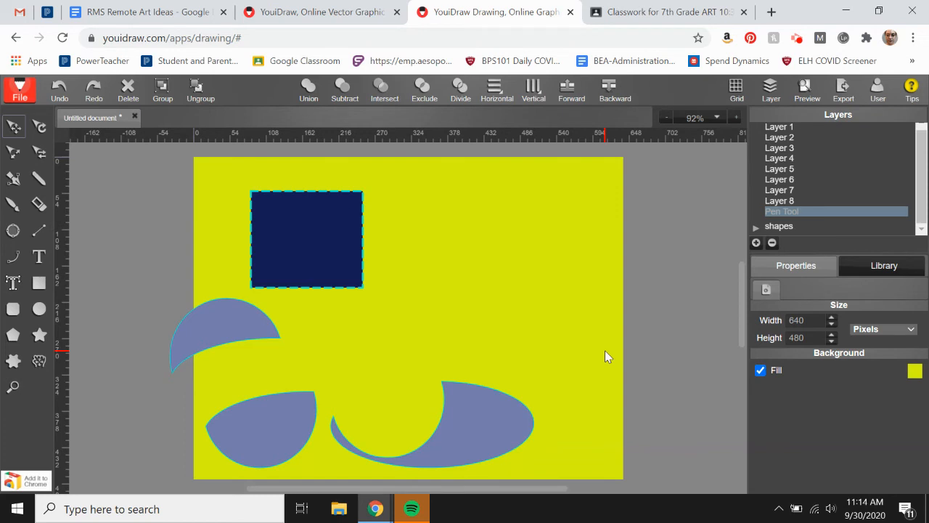
# Step: Draw an open five-point path of straight segments with the Pen tool beside the dark blue rectangle, with its fill switched off
pyautogui.click(13, 180)
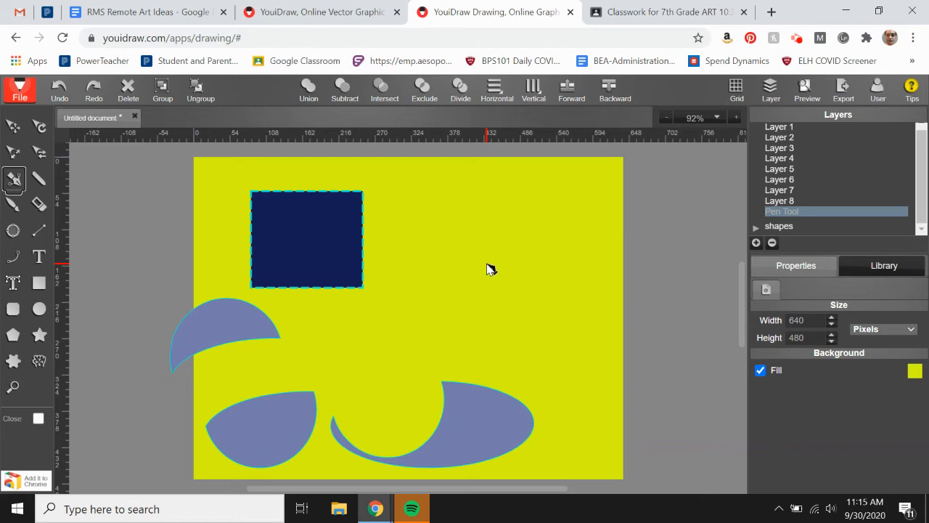
pyautogui.click(438, 192)
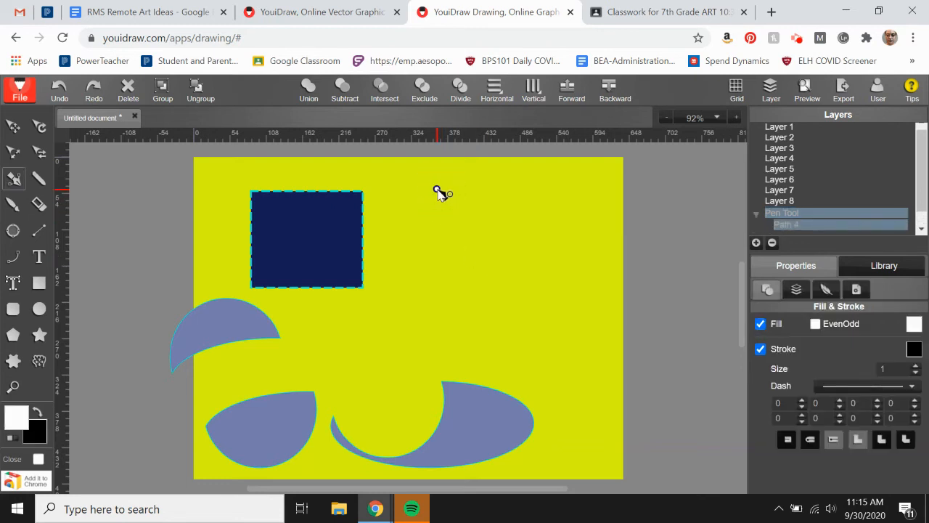
pyautogui.click(545, 202)
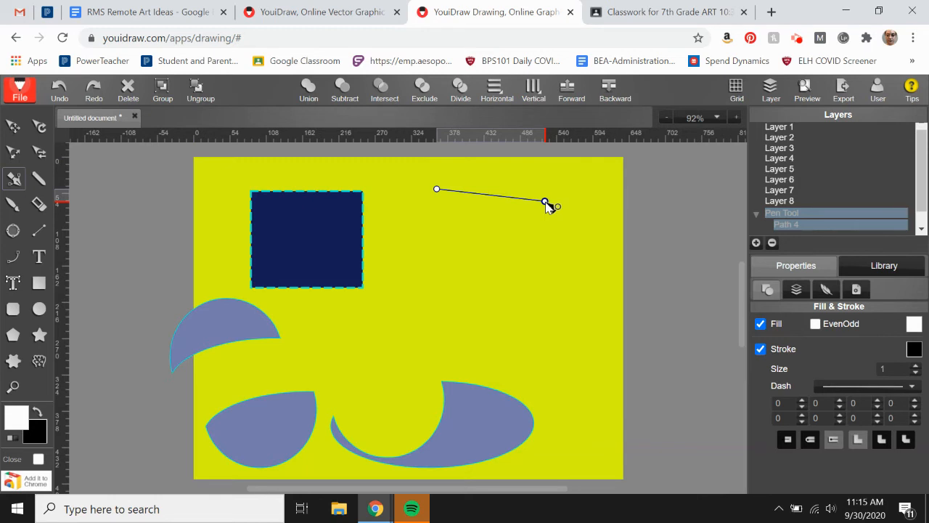
pyautogui.click(535, 269)
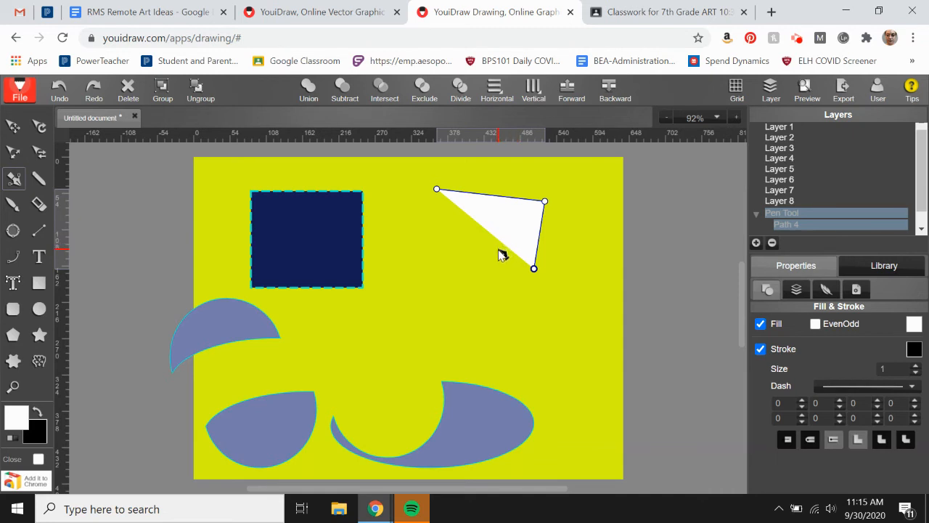
pyautogui.click(760, 324)
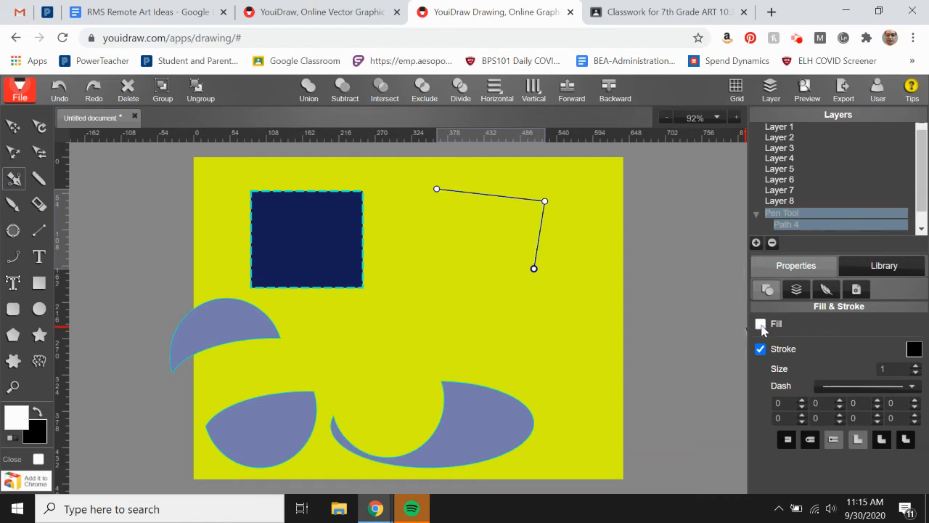
pyautogui.click(457, 211)
pyautogui.click(420, 245)
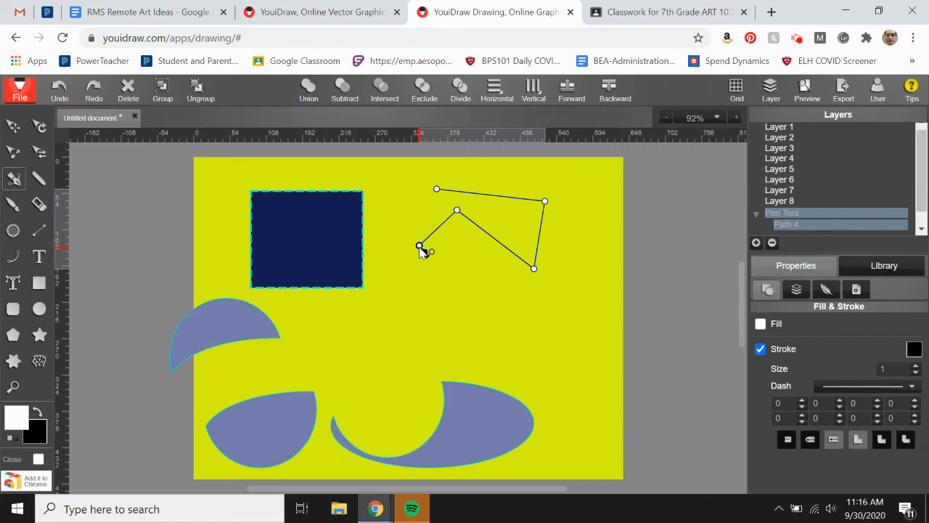
# Step: Try to finish and close the open path at its two end points
pyautogui.click(420, 247)
pyautogui.click(420, 246)
pyautogui.hotkey('ctrl', 'z')
pyautogui.click(419, 245)
pyautogui.click(420, 247)
pyautogui.hotkey('ctrl', 'z')
pyautogui.click(436, 190)
pyautogui.click(437, 189)
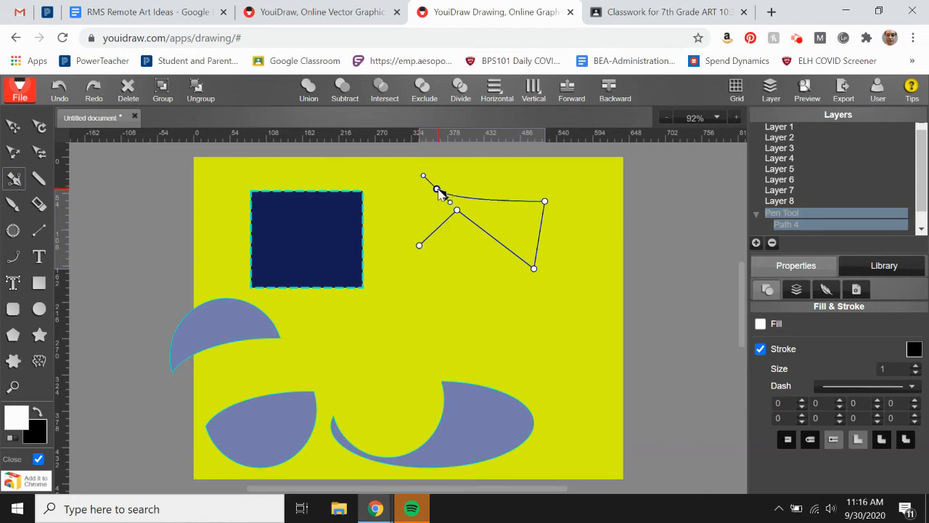
pyautogui.click(437, 189)
pyautogui.click(437, 190)
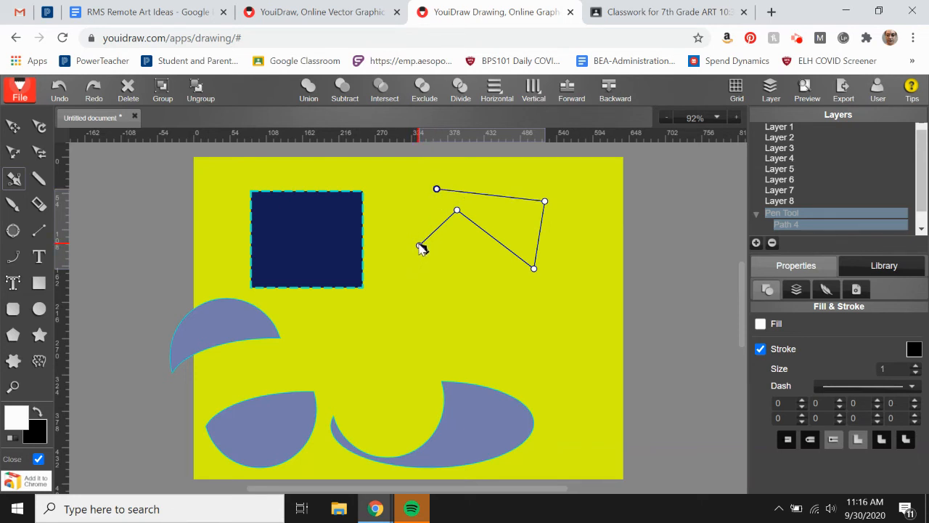
pyautogui.click(437, 191)
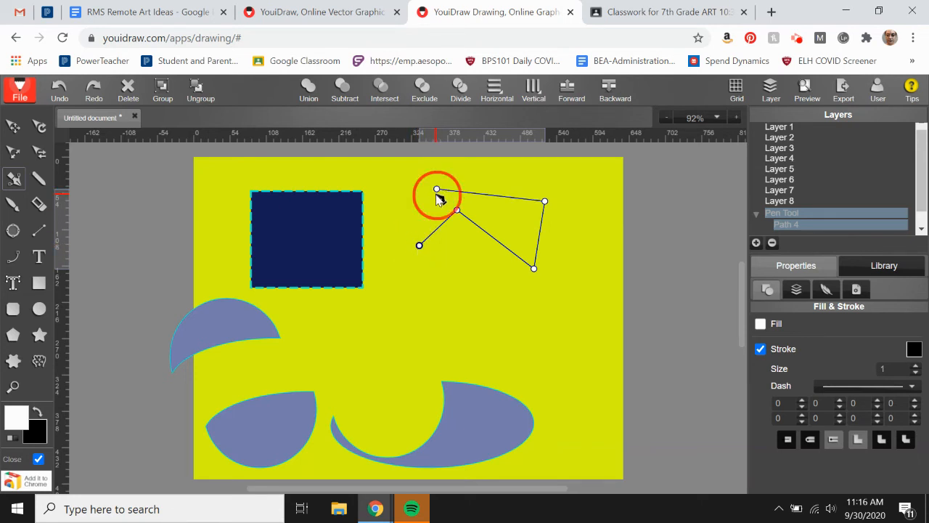
pyautogui.click(436, 191)
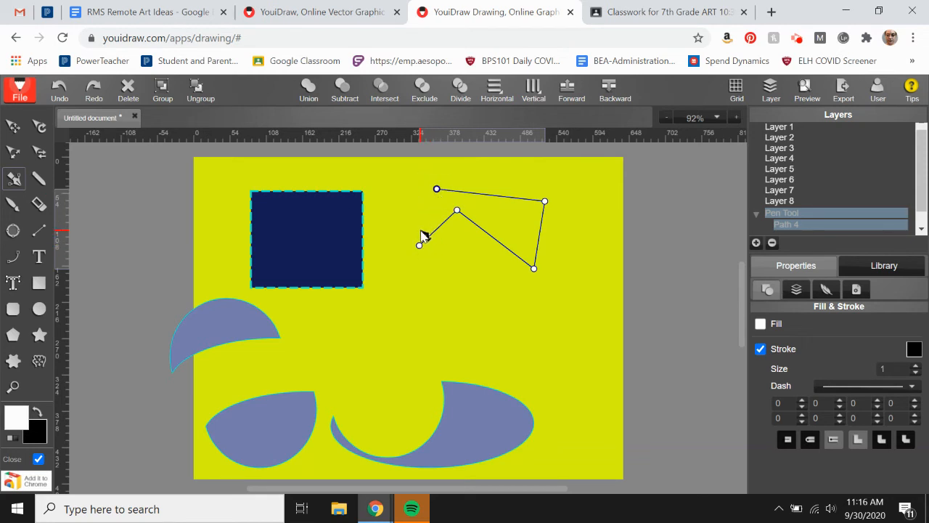
pyautogui.click(420, 245)
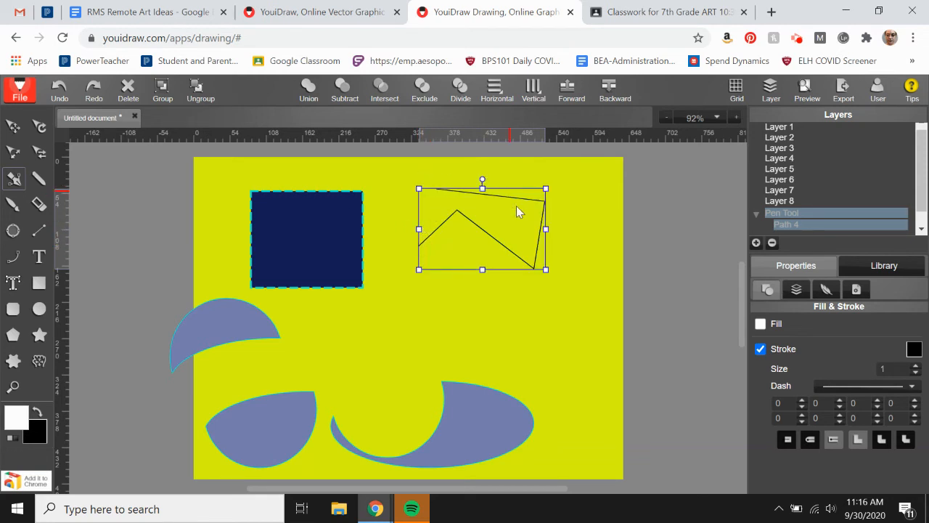
# Step: Undo the path's last anchor point and deselect the path
pyautogui.hotkey('ctrl', 'z')
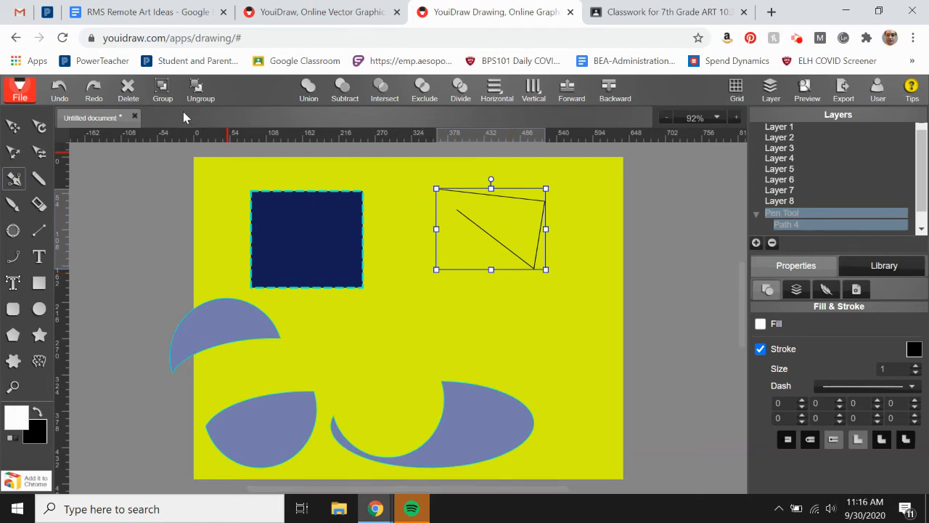
pyautogui.click(16, 130)
pyautogui.click(488, 342)
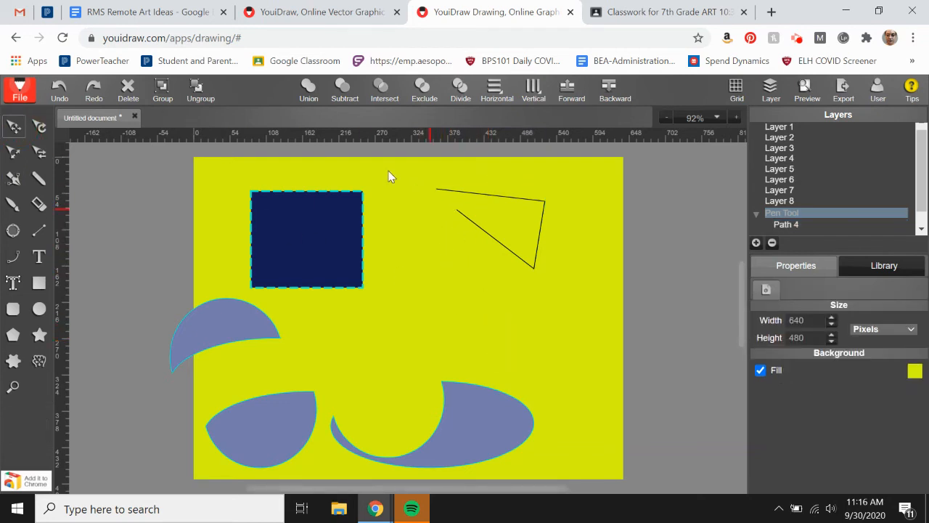
# Step: Try to continue the outline with a short Pen tool segment from the open path's starting corner, and deselect it
pyautogui.click(13, 178)
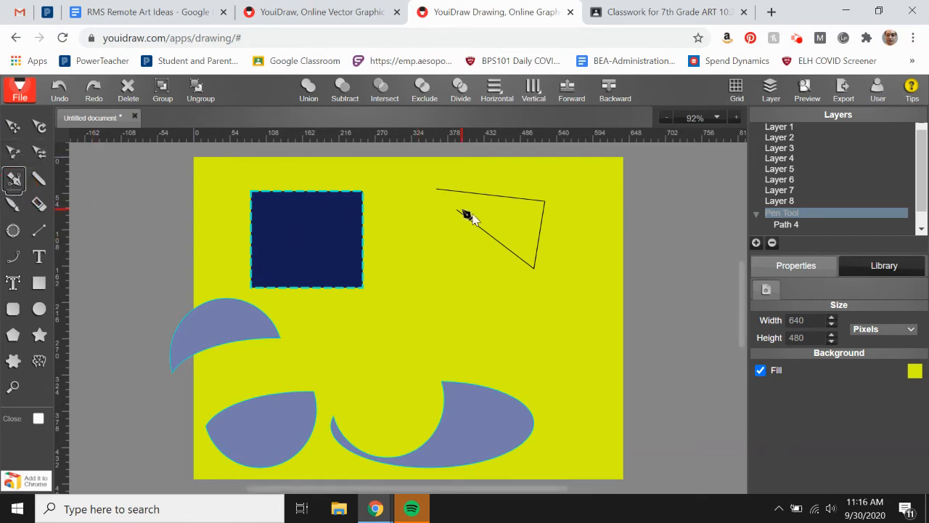
pyautogui.click(439, 190)
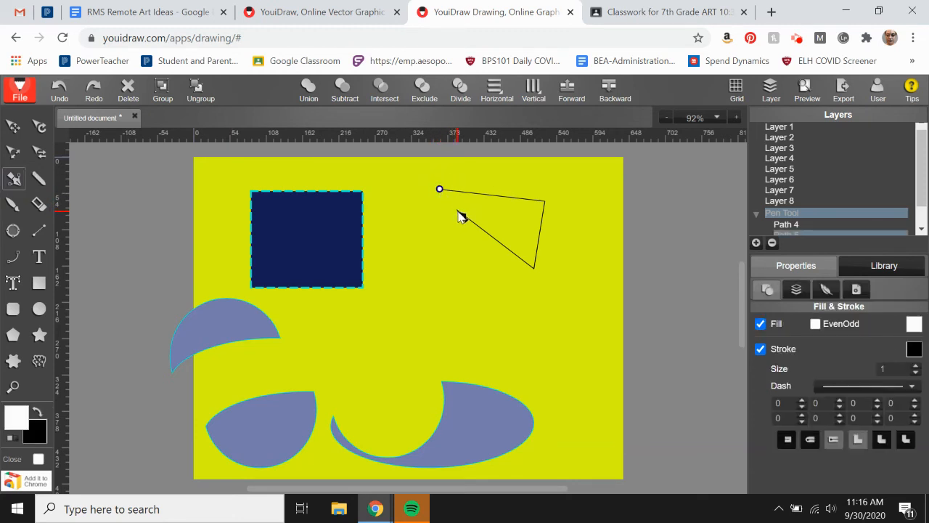
pyautogui.click(432, 237)
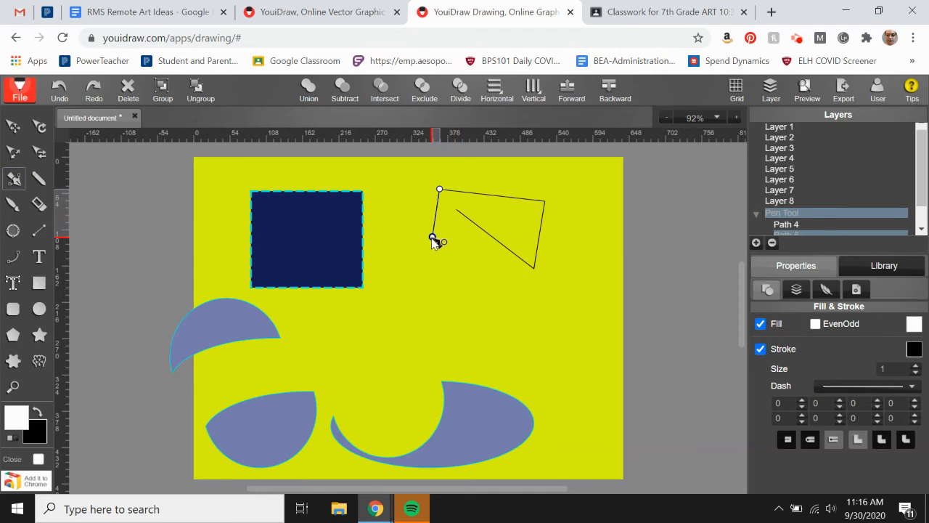
pyautogui.click(433, 239)
pyautogui.doubleClick(433, 238)
pyautogui.click(432, 238)
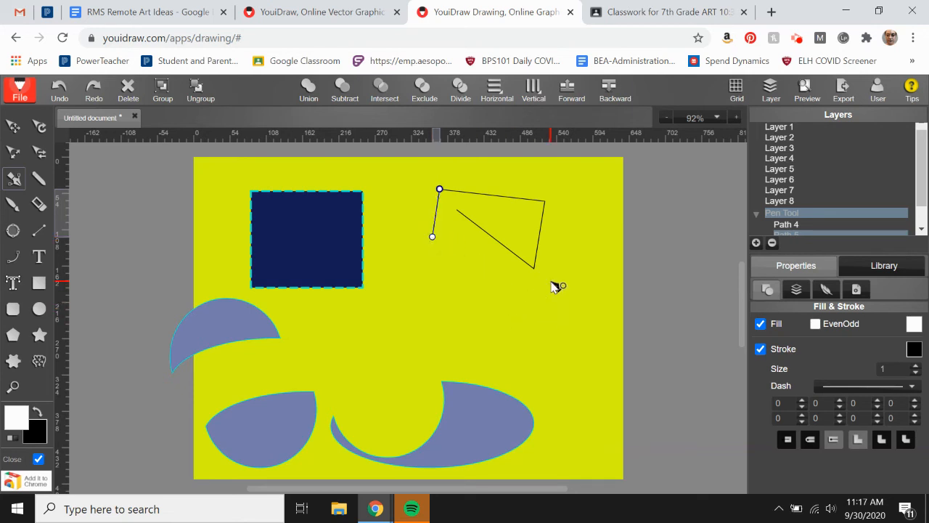
pyautogui.click(428, 314)
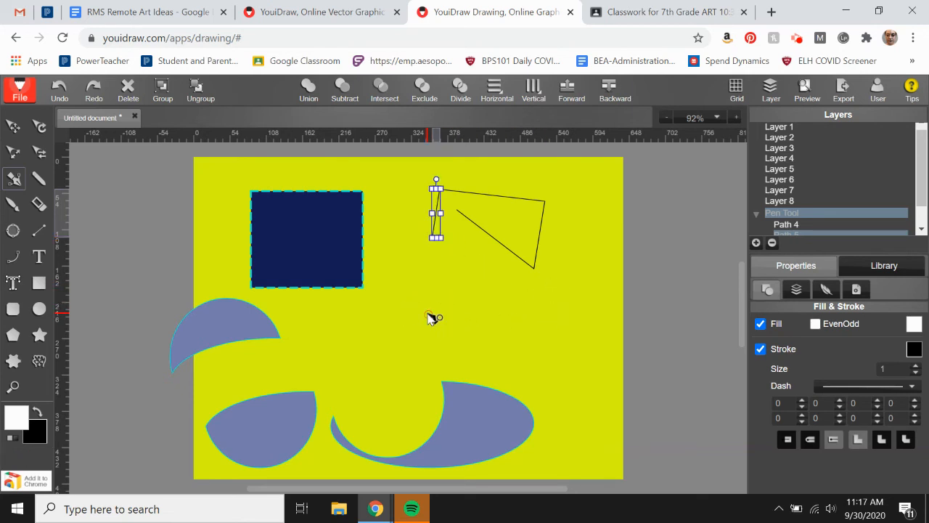
pyautogui.click(13, 126)
pyautogui.click(404, 300)
# Step: Draw a closed four-point shape below the open lines with the Pen tool, switching its white fill off before closing it and back on
pyautogui.click(11, 179)
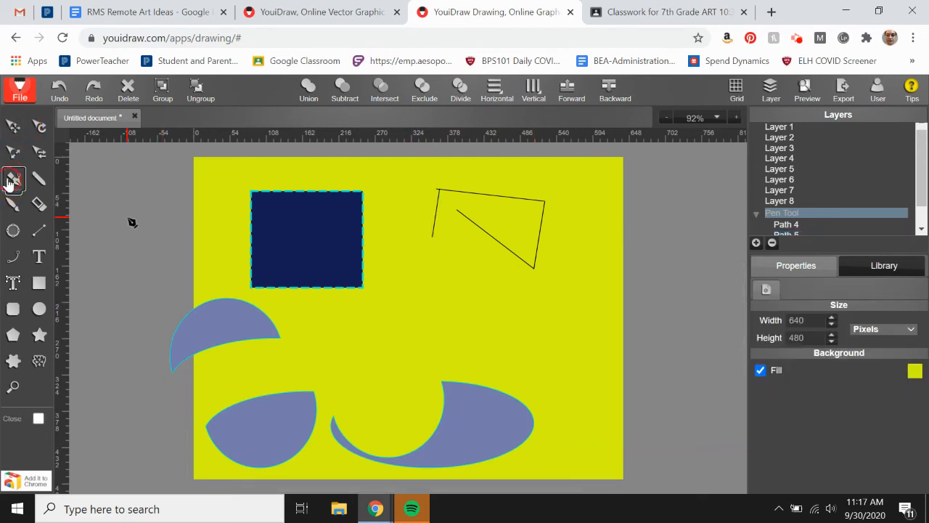
pyautogui.click(477, 322)
pyautogui.click(592, 347)
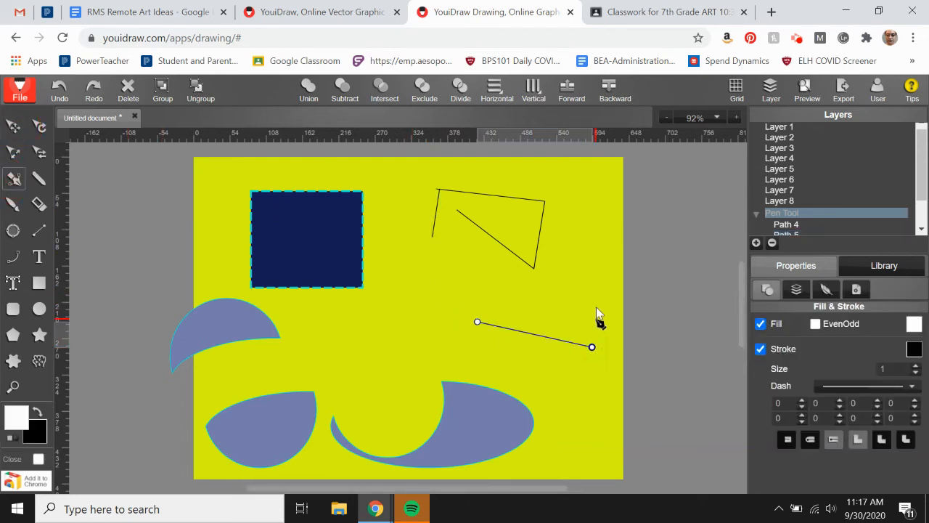
pyautogui.click(595, 289)
pyautogui.click(467, 286)
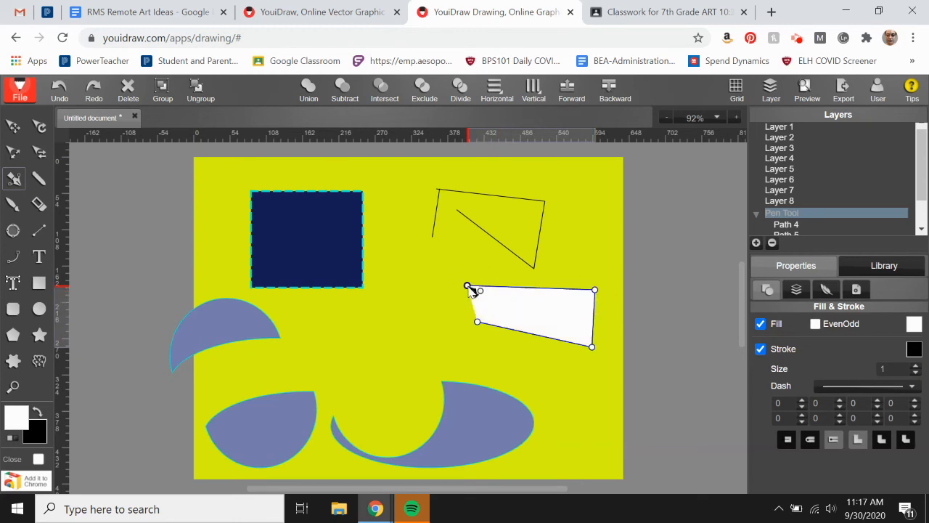
pyautogui.click(761, 324)
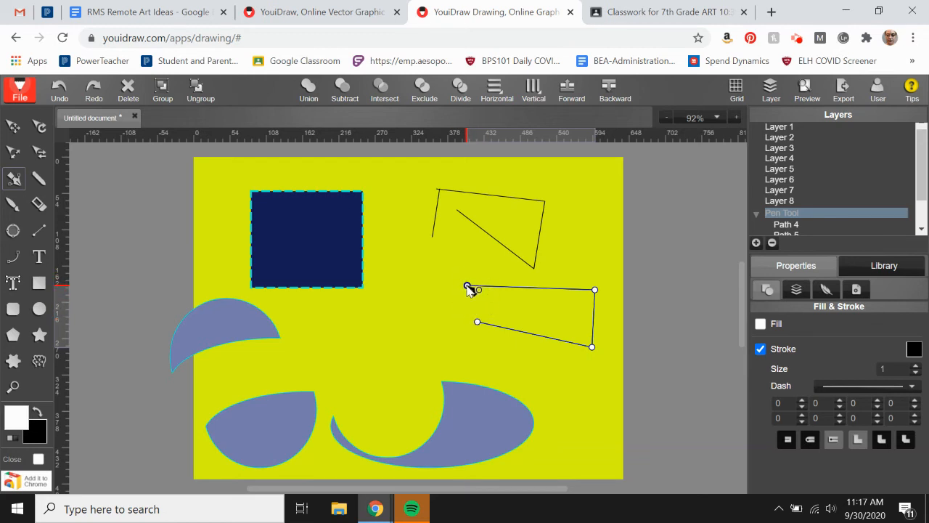
pyautogui.click(467, 287)
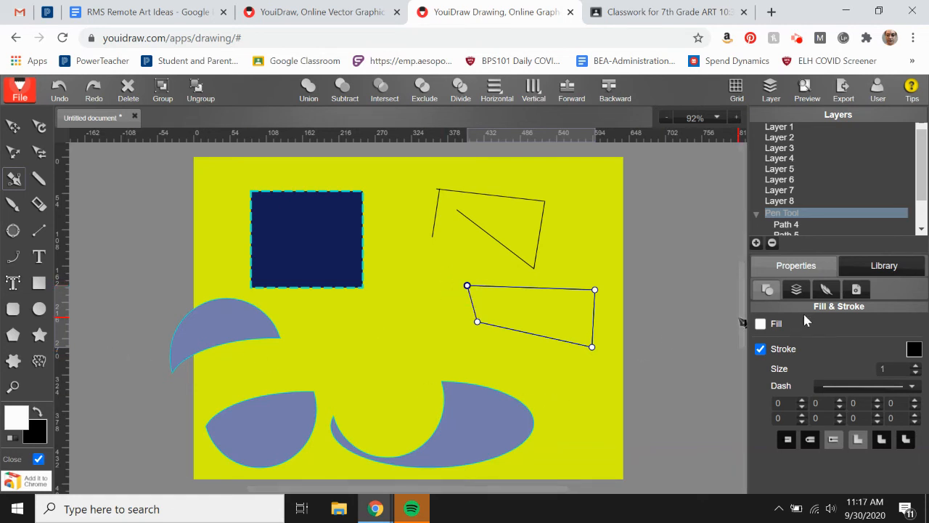
pyautogui.click(761, 324)
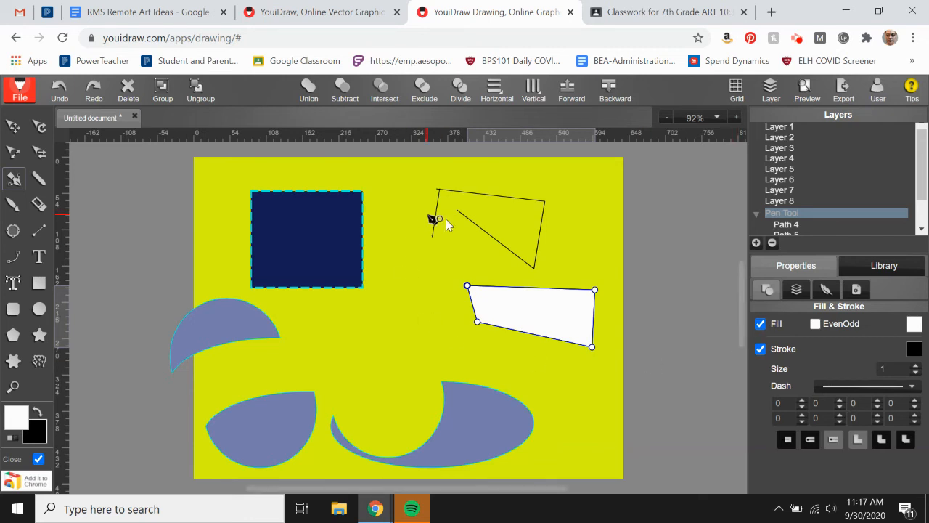
# Step: Select and delete the two open pen paths above the white four-sided shape
pyautogui.click(14, 128)
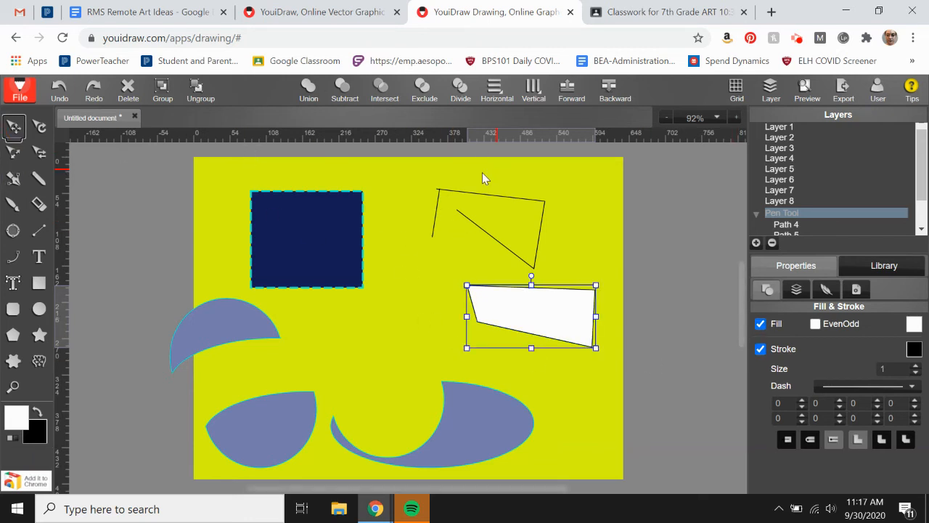
pyautogui.click(411, 192)
pyautogui.moveTo(429, 180); pyautogui.dragTo(525, 240)
pyautogui.press('Delete')
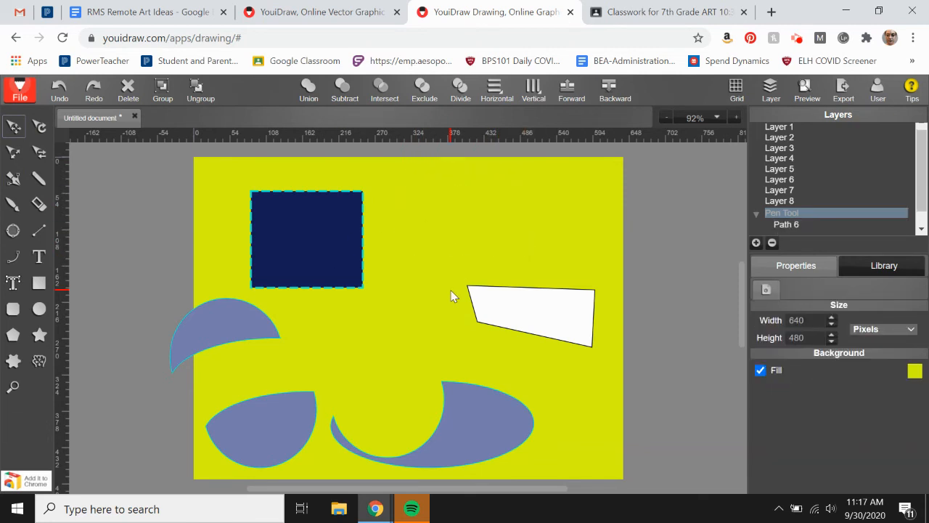
# Step: Draw a closed four-point Pen tool path without fill above the white shape, curving the segments around its fourth point
pyautogui.click(17, 179)
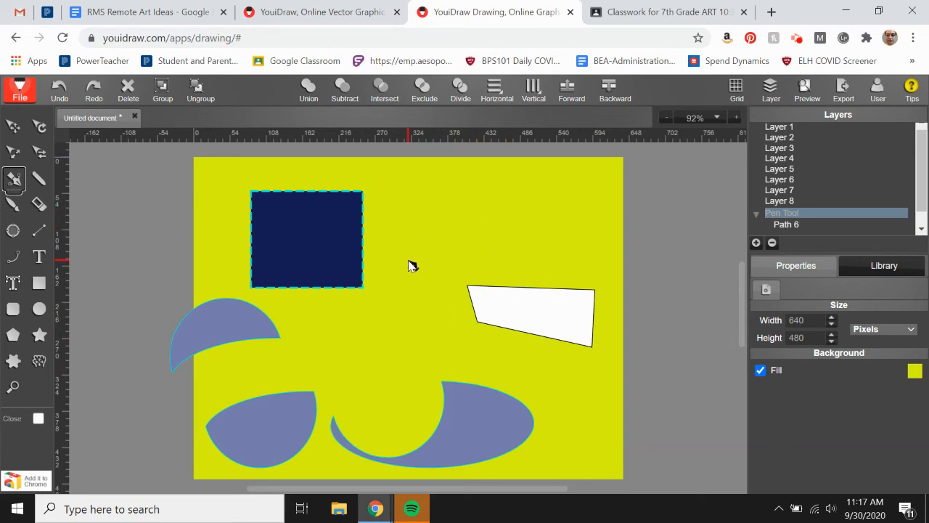
pyautogui.click(414, 182)
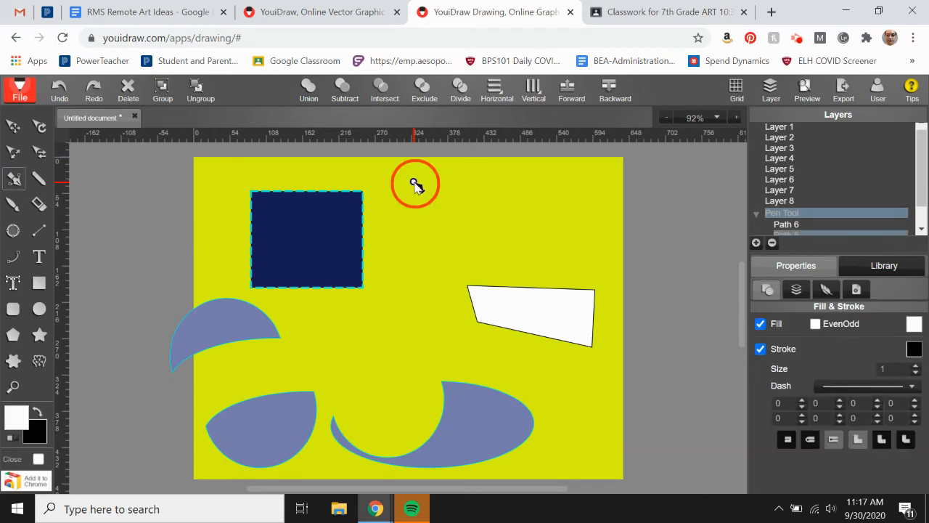
pyautogui.click(557, 211)
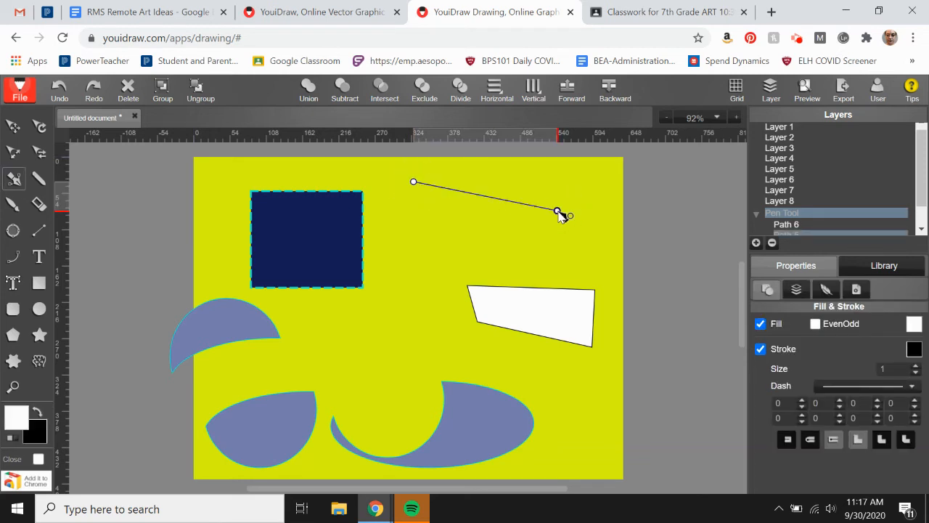
pyautogui.click(760, 324)
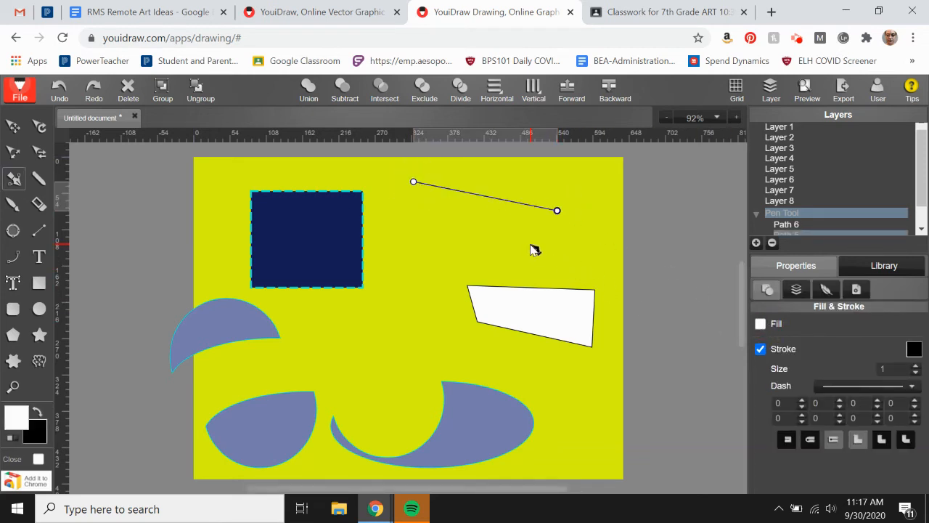
pyautogui.click(503, 256)
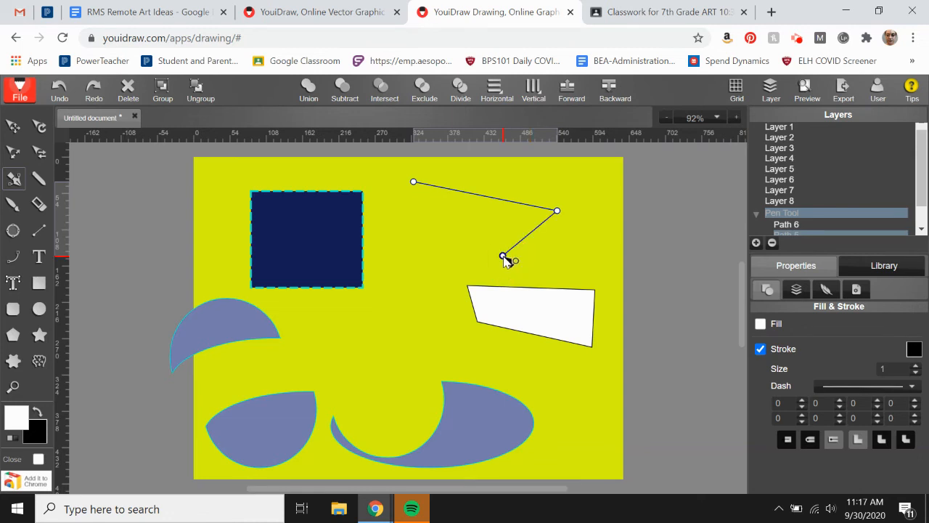
pyautogui.click(409, 256)
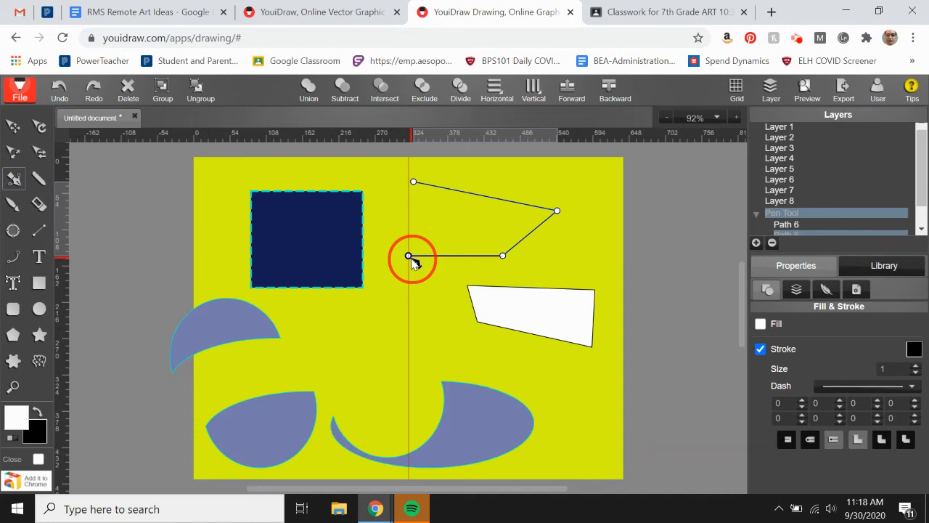
pyautogui.moveTo(412, 258); pyautogui.dragTo(355, 212)
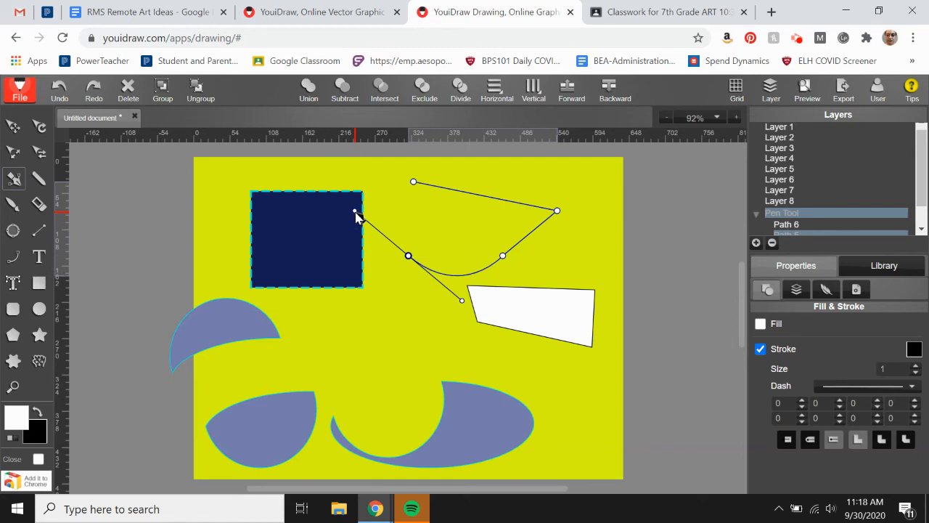
pyautogui.click(414, 182)
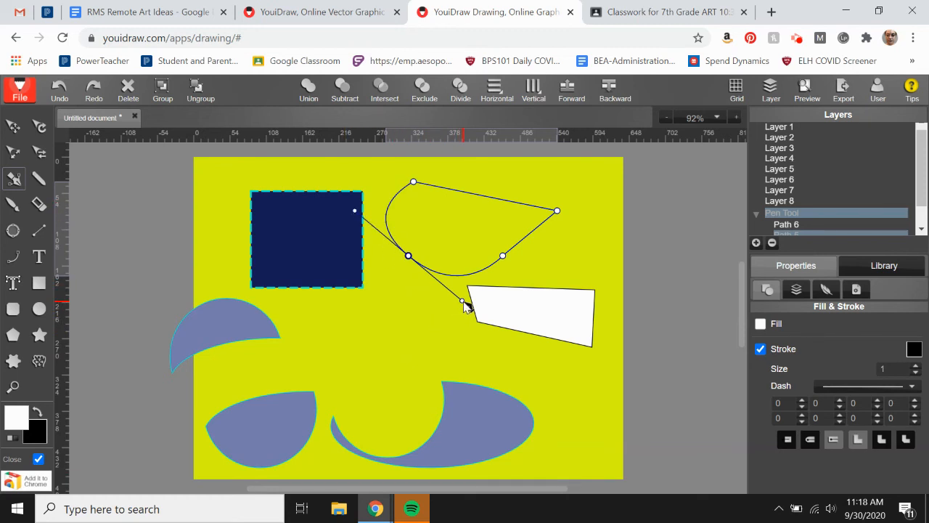
# Step: Reshape the closed unfilled path by adjusting the curve at its lower-left point and moving its right corner up and inward as a curved point
pyautogui.moveTo(462, 301); pyautogui.dragTo(487, 226)
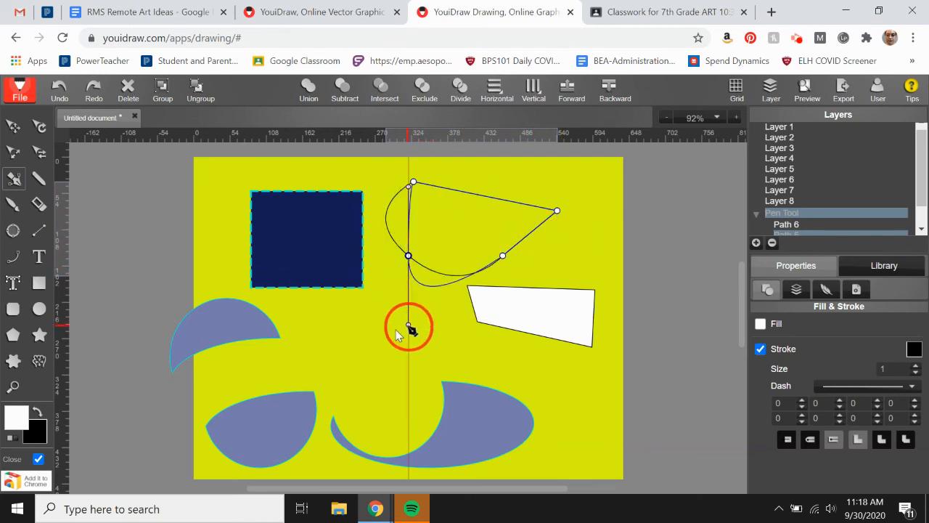
pyautogui.moveTo(330, 284); pyautogui.dragTo(422, 292)
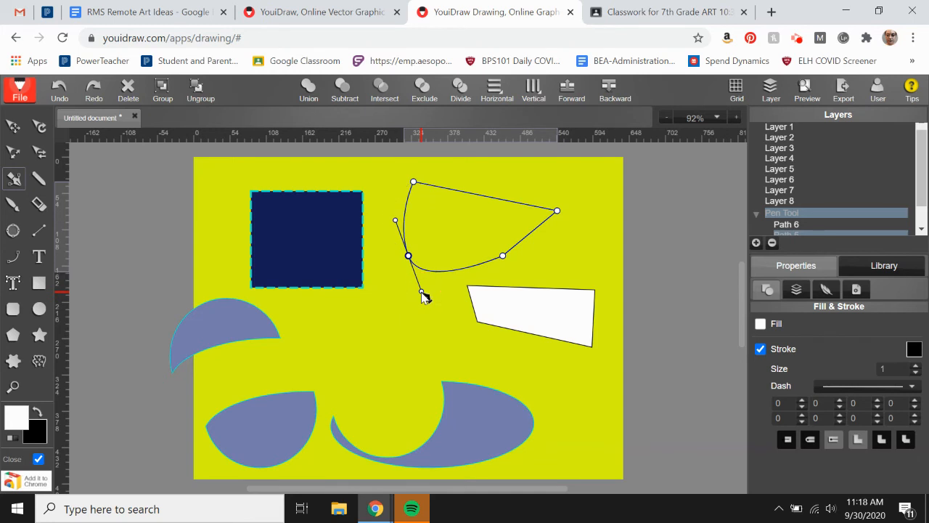
pyautogui.click(557, 212)
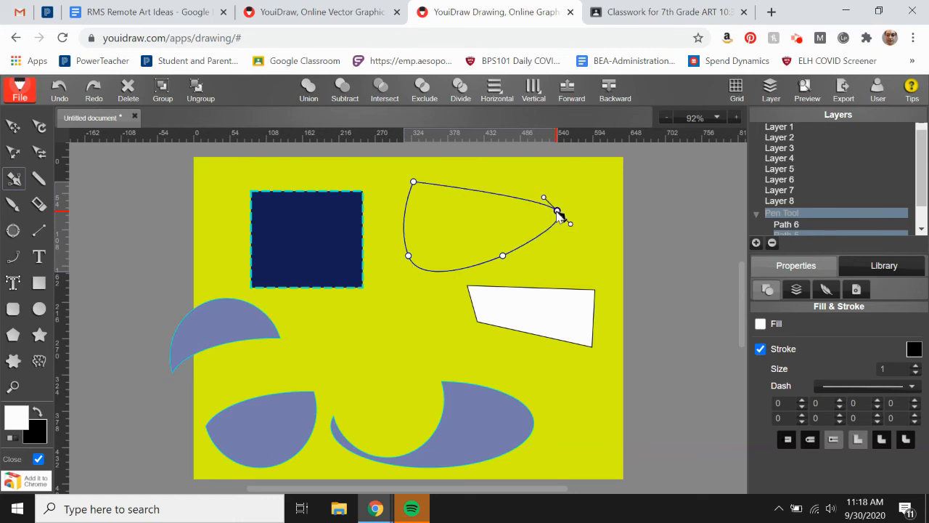
pyautogui.moveTo(558, 212); pyautogui.dragTo(442, 228)
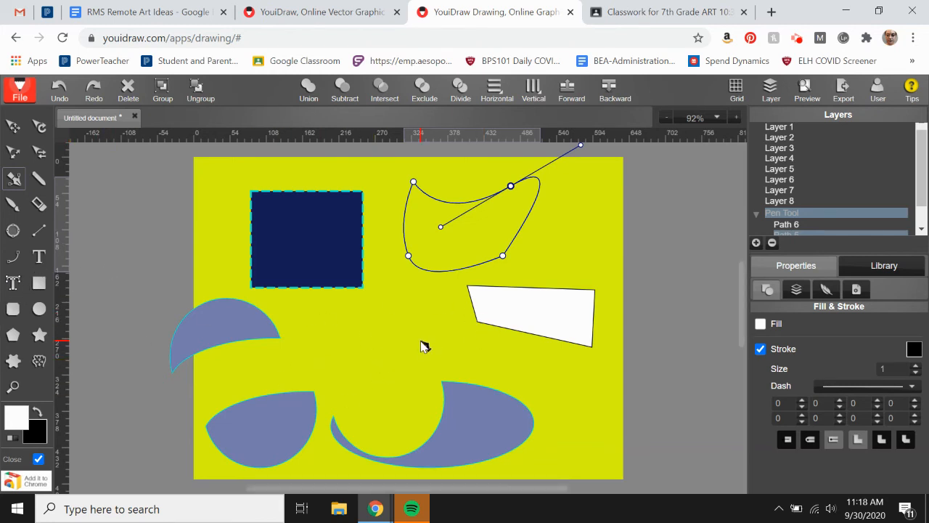
# Step: Draw two arcs: a shallow one left of the white shape and a large one sweeping beneath it to its lower right
pyautogui.click(14, 259)
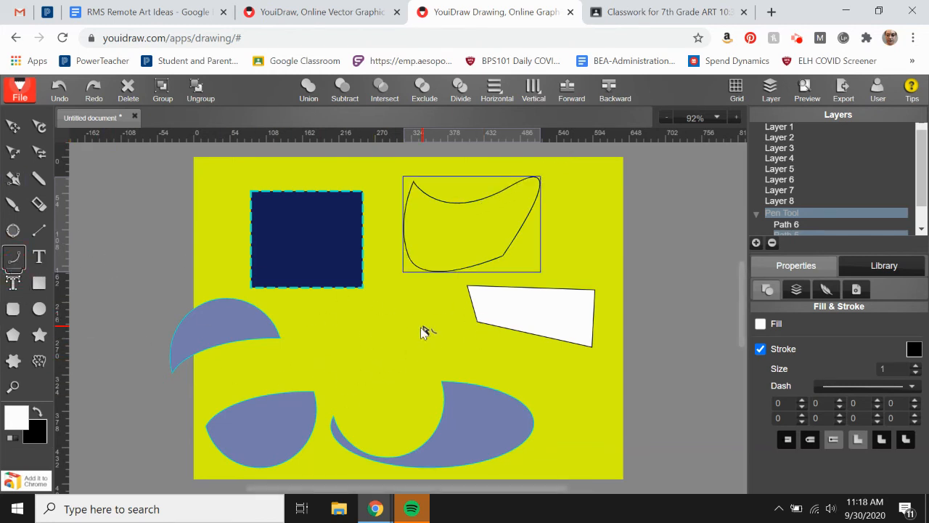
pyautogui.click(331, 350)
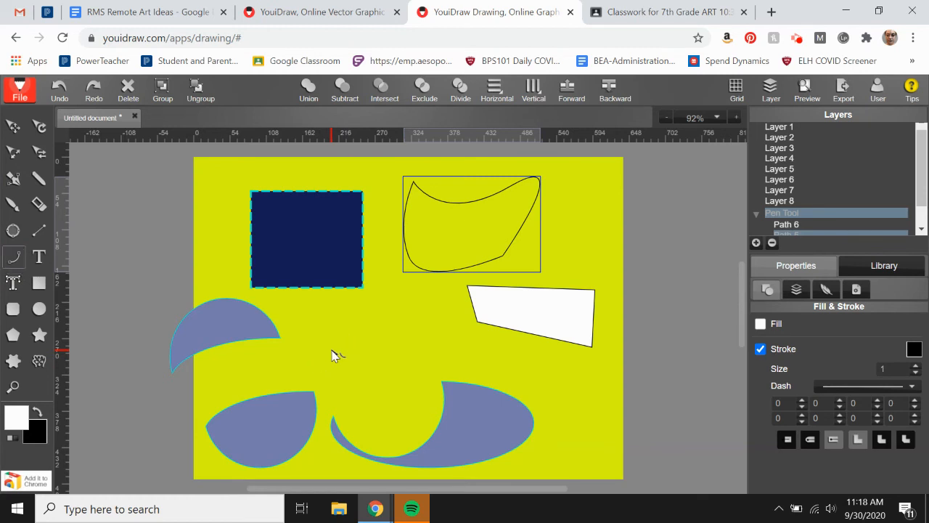
pyautogui.moveTo(332, 349)
pyautogui.mouseDown()
pyautogui.moveTo(408, 356)
pyautogui.moveTo(452, 344)
pyautogui.moveTo(457, 319)
pyautogui.moveTo(436, 256)
pyautogui.moveTo(553, 360)
pyautogui.moveTo(494, 372)
pyautogui.moveTo(416, 352)
pyautogui.moveTo(402, 320)
pyautogui.moveTo(340, 271)
pyautogui.moveTo(285, 257)
pyautogui.moveTo(251, 284)
pyautogui.moveTo(257, 320)
pyautogui.moveTo(277, 347)
pyautogui.moveTo(304, 327)
pyautogui.moveTo(433, 322)
pyautogui.moveTo(440, 346)
pyautogui.mouseUp()
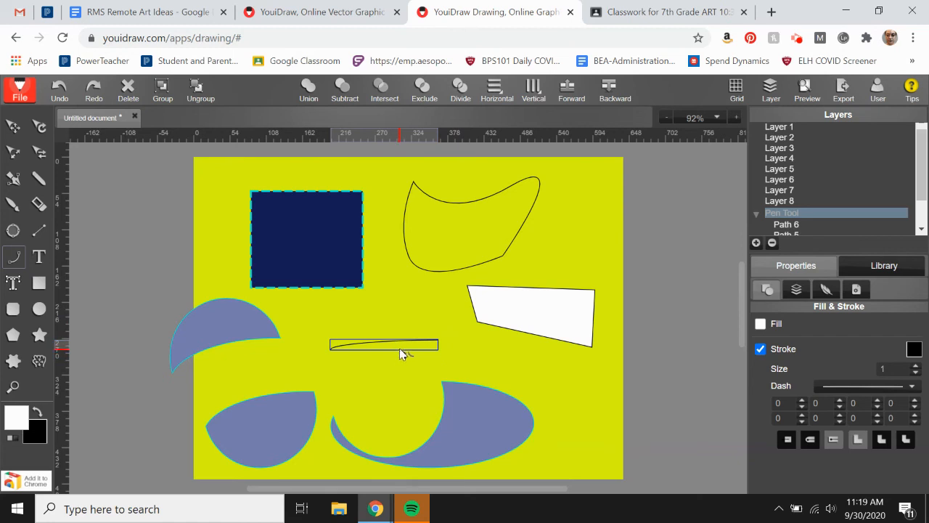
pyautogui.moveTo(403, 284); pyautogui.dragTo(583, 418)
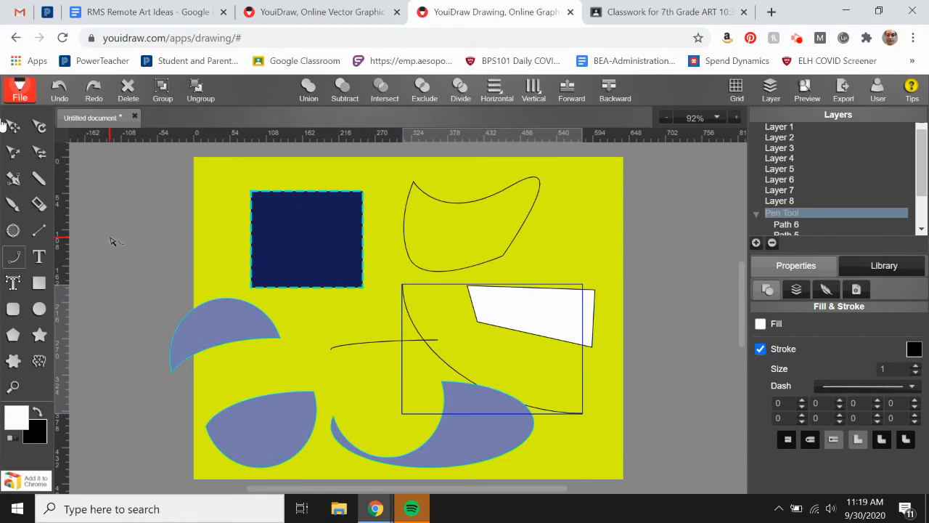
# Step: Draw a straight diagonal line across the unfilled curved path with a red (f40707) stroke, size 4 and a 6-2-2-2 dash pattern
pyautogui.click(39, 230)
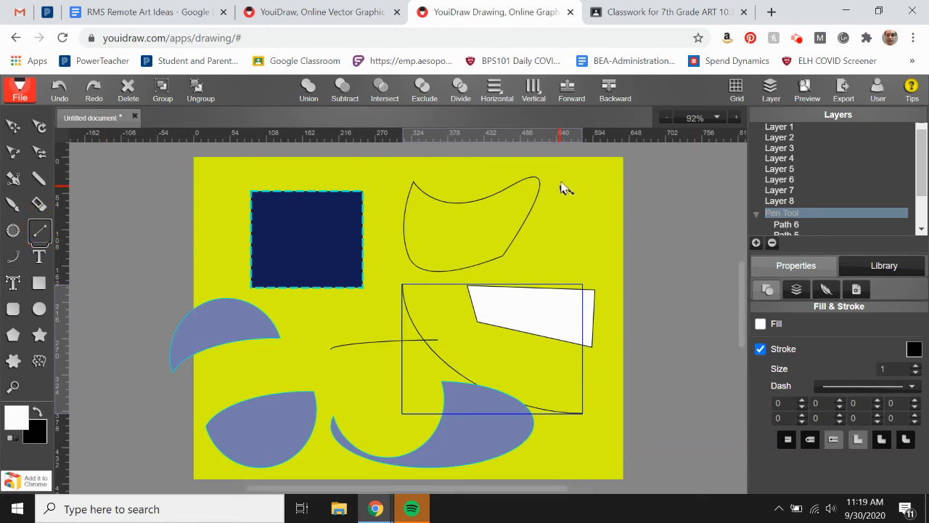
pyautogui.moveTo(573, 184); pyautogui.dragTo(432, 232)
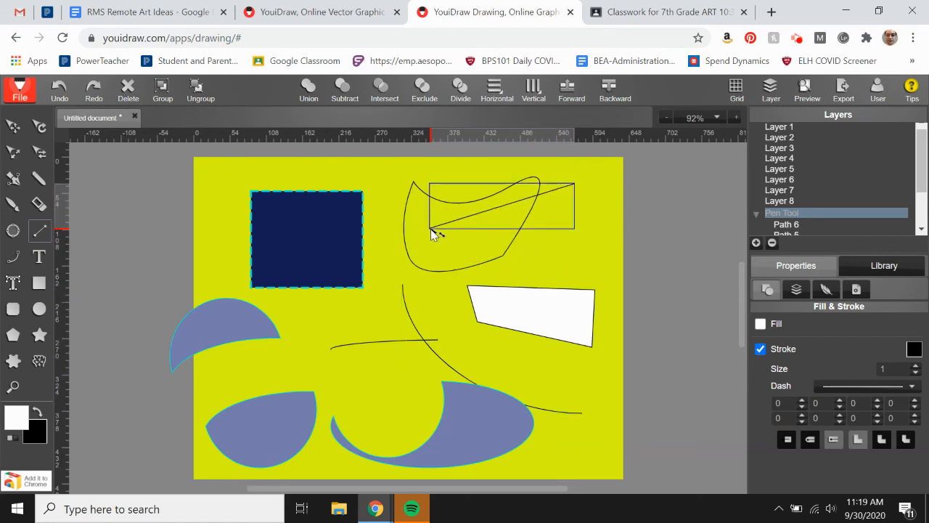
pyautogui.click(913, 353)
pyautogui.click(711, 261)
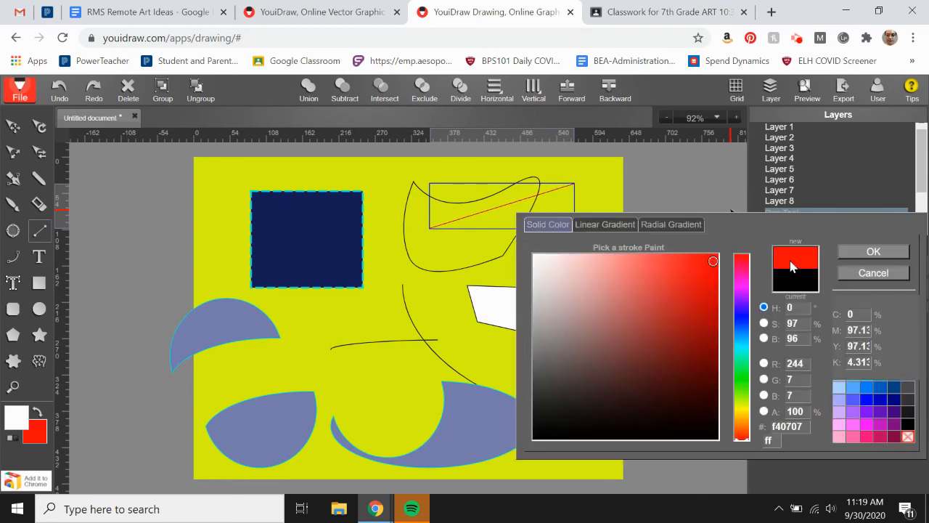
pyautogui.click(868, 251)
pyautogui.click(914, 367)
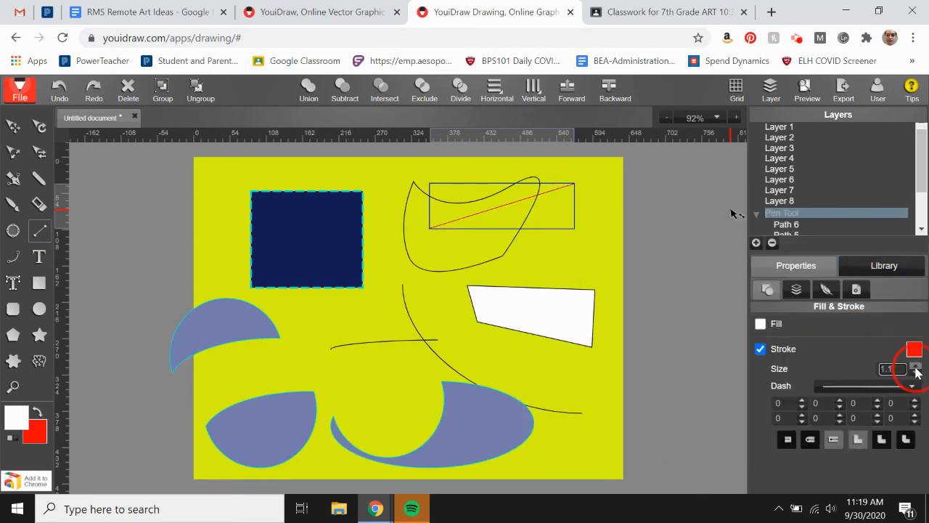
pyautogui.click(916, 367)
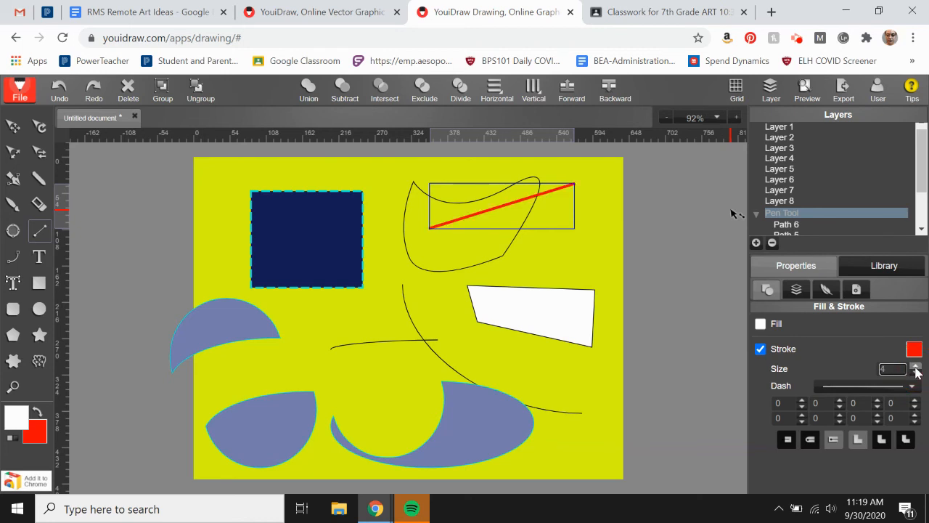
pyautogui.click(911, 385)
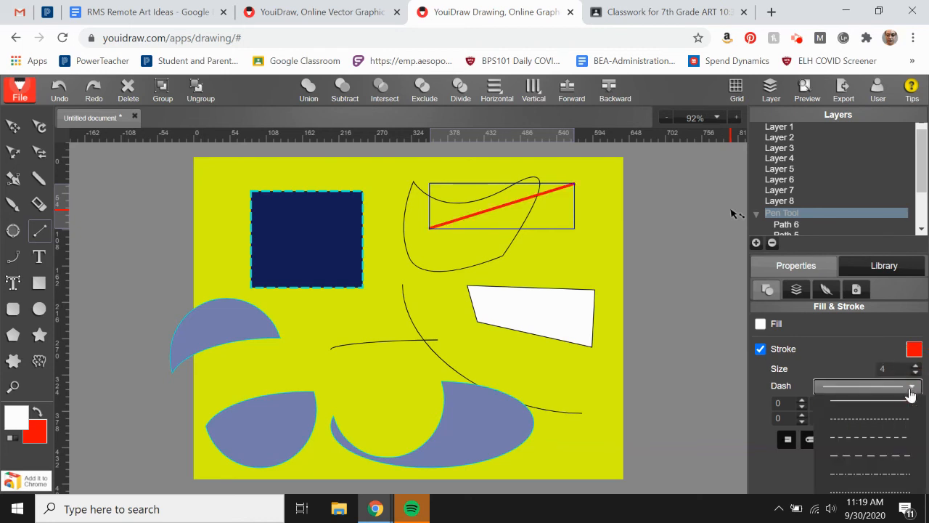
pyautogui.click(888, 479)
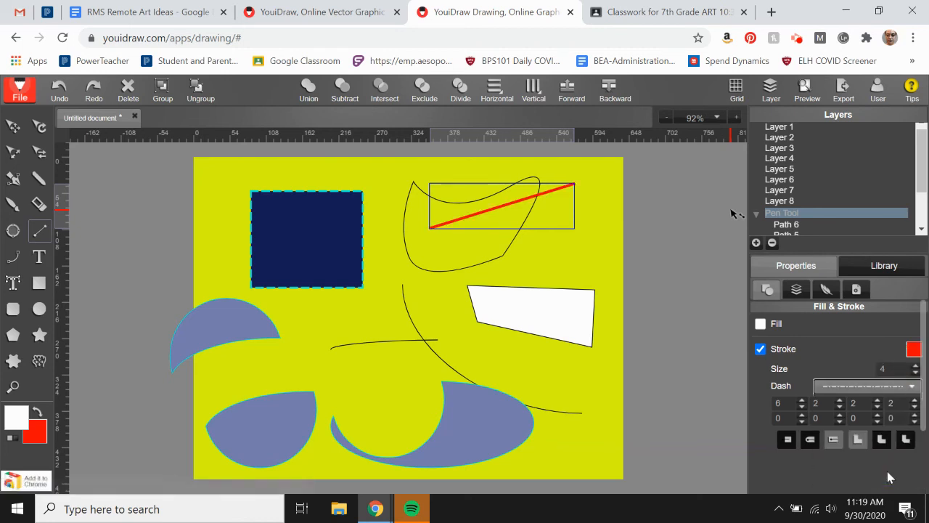
pyautogui.click(517, 205)
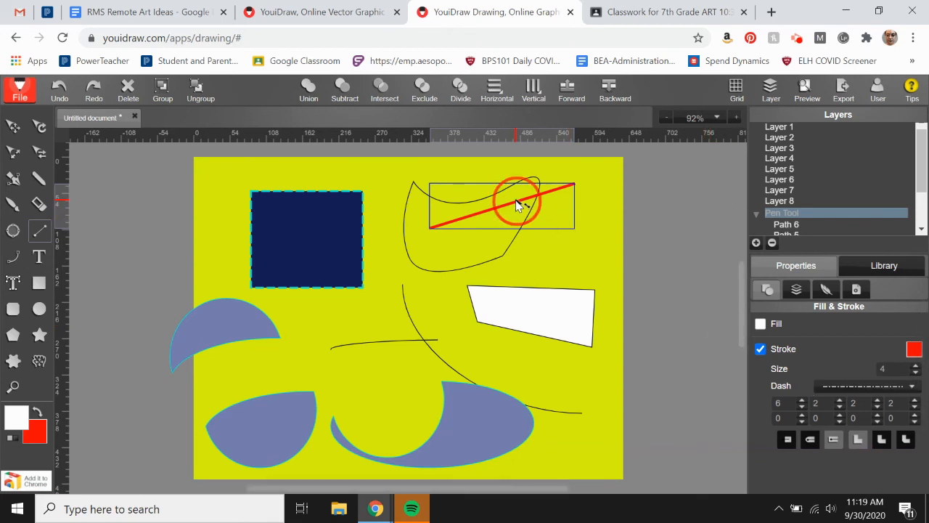
pyautogui.moveTo(516, 201); pyautogui.dragTo(533, 252)
pyautogui.hotkey('ctrl', 'z')
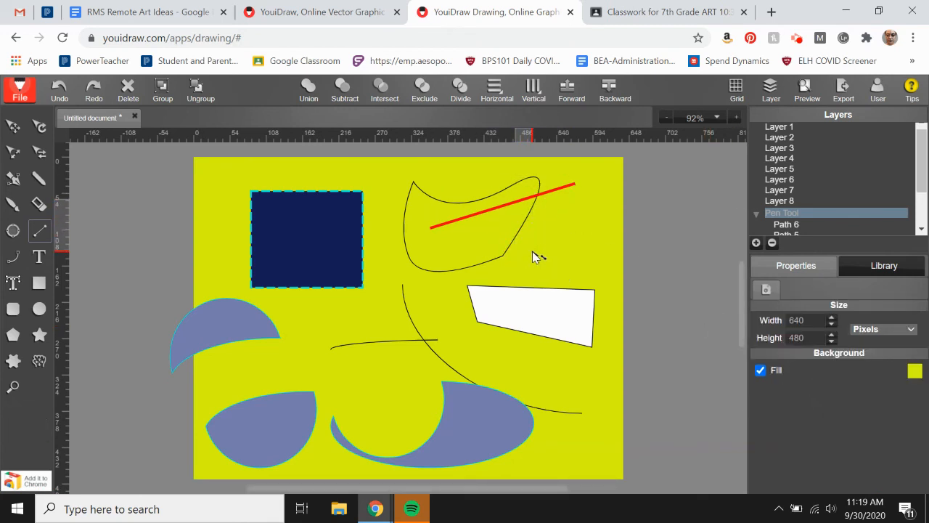
# Step: Move the red line right and down to just above the white shape, and give it the 6-5 dash pattern
pyautogui.click(13, 130)
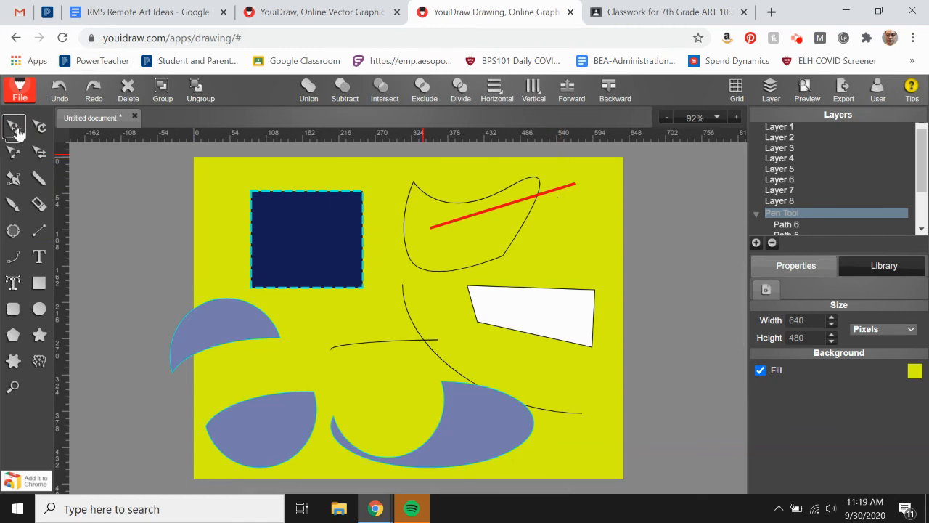
pyautogui.moveTo(543, 193); pyautogui.dragTo(592, 238)
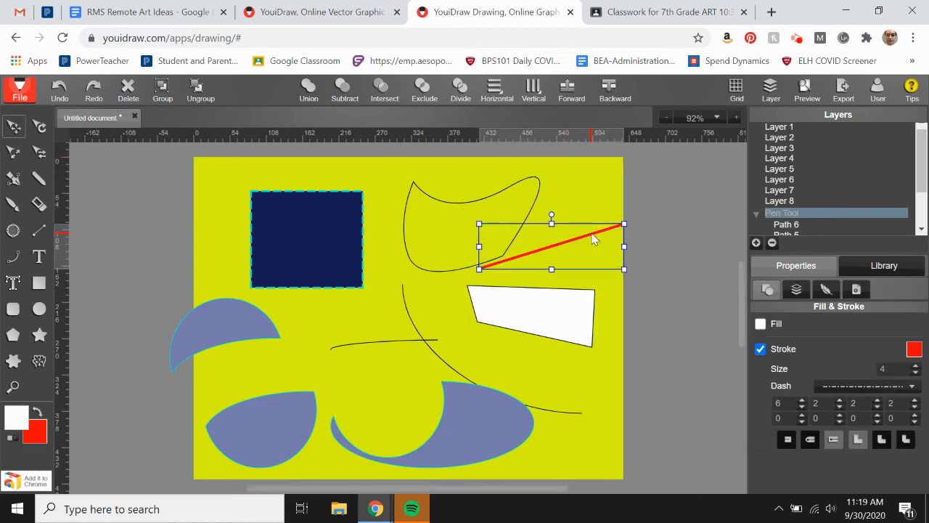
pyautogui.click(916, 391)
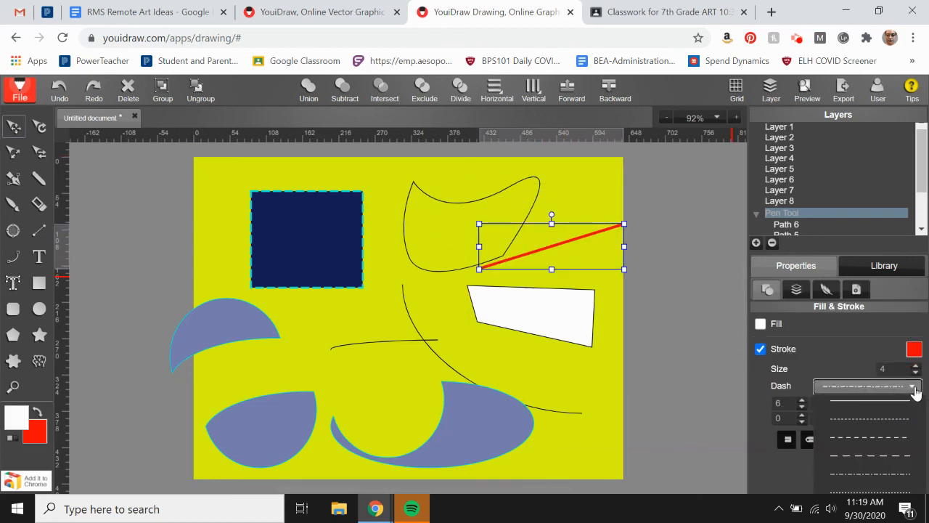
pyautogui.click(873, 424)
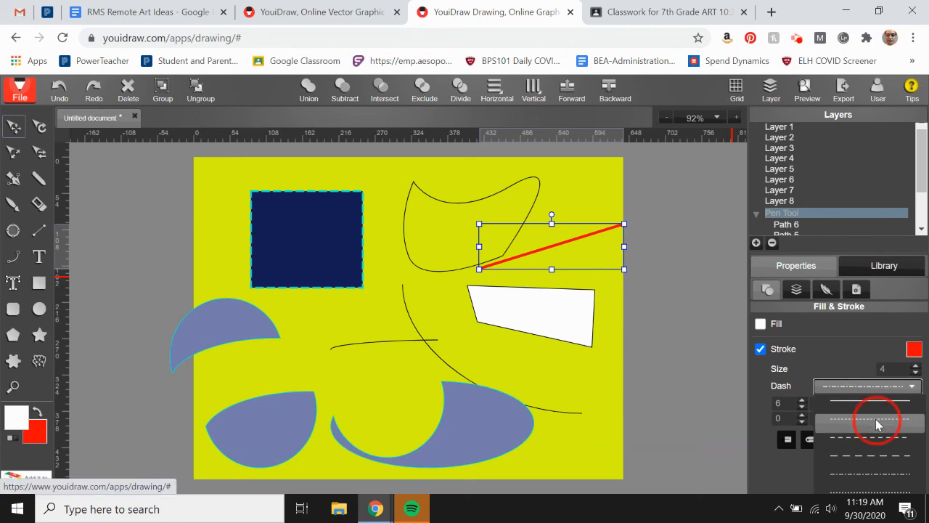
pyautogui.click(916, 388)
pyautogui.click(876, 456)
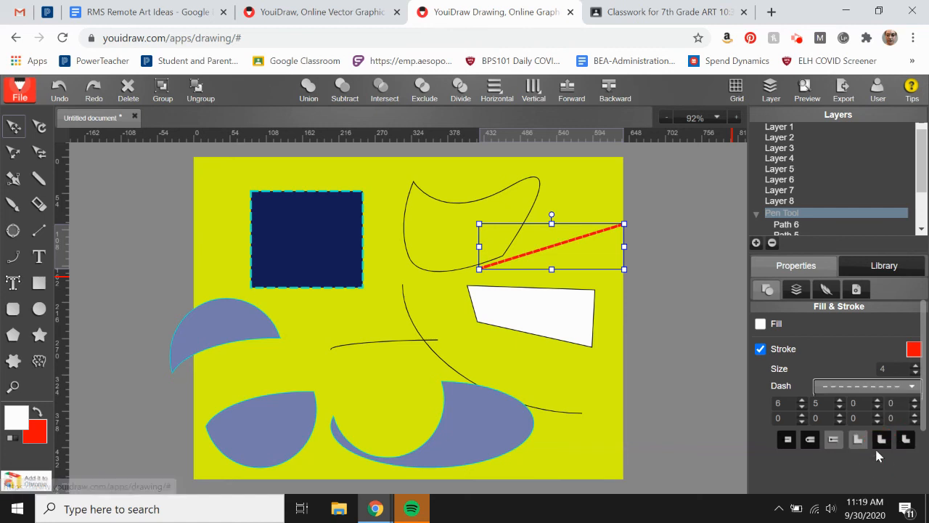
# Step: Set the red line's first dash value to 28, and widen the gap to 27 before narrowing it again
pyautogui.click(801, 410)
pyautogui.click(802, 411)
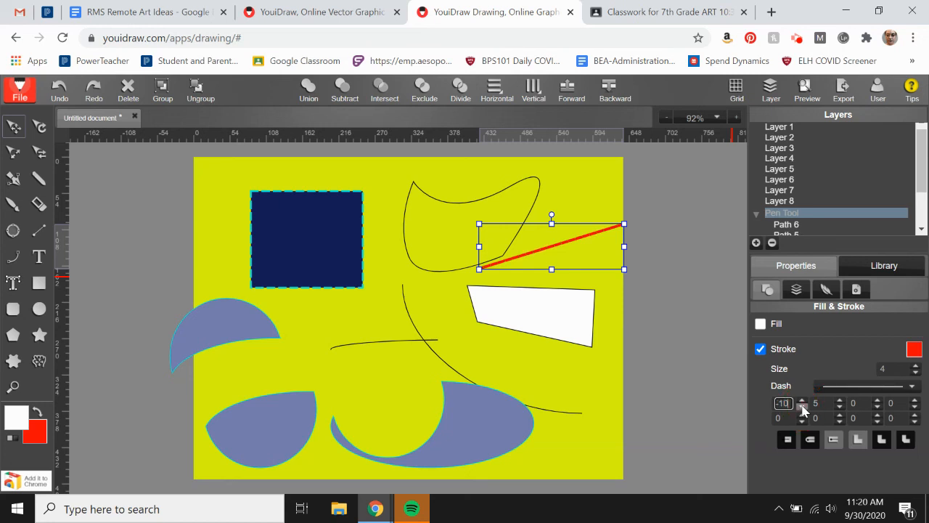
pyautogui.click(803, 400)
pyautogui.click(840, 402)
pyautogui.click(839, 401)
pyautogui.click(839, 401)
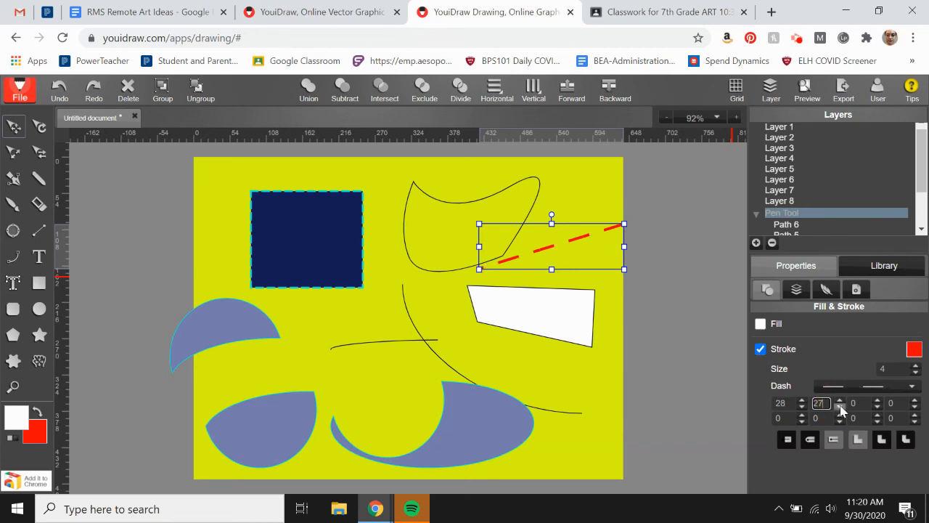
pyautogui.click(840, 408)
# Step: Apply the dash-dot pattern to the red line and set its four dash values to 17, 17, 13 and 2
pyautogui.click(912, 385)
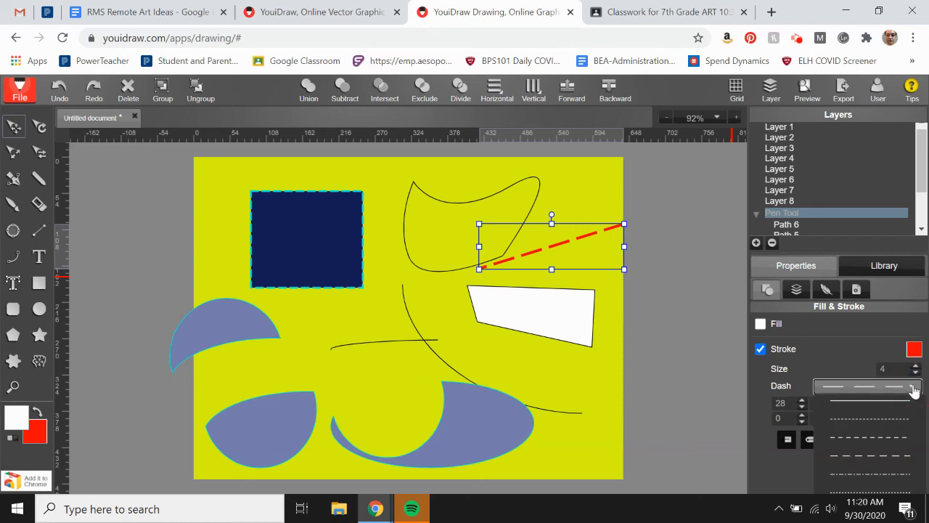
pyautogui.click(871, 480)
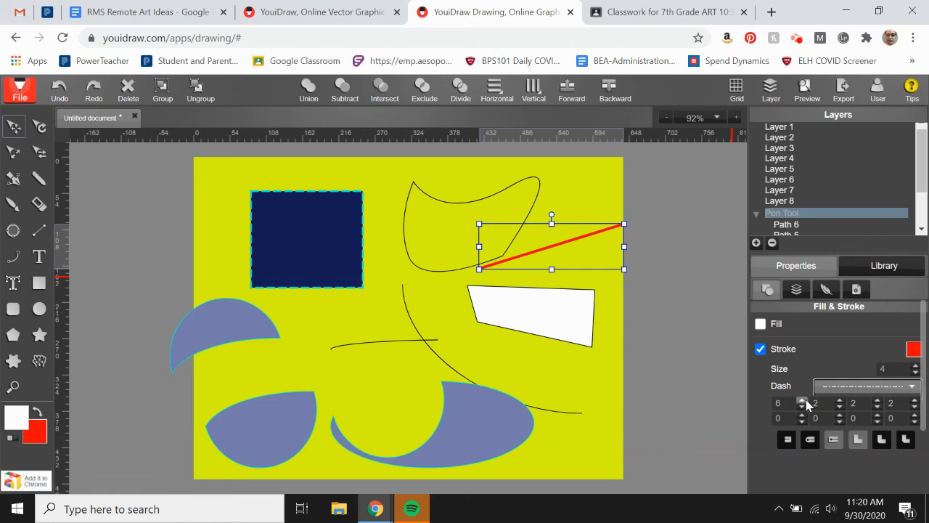
pyautogui.click(803, 400)
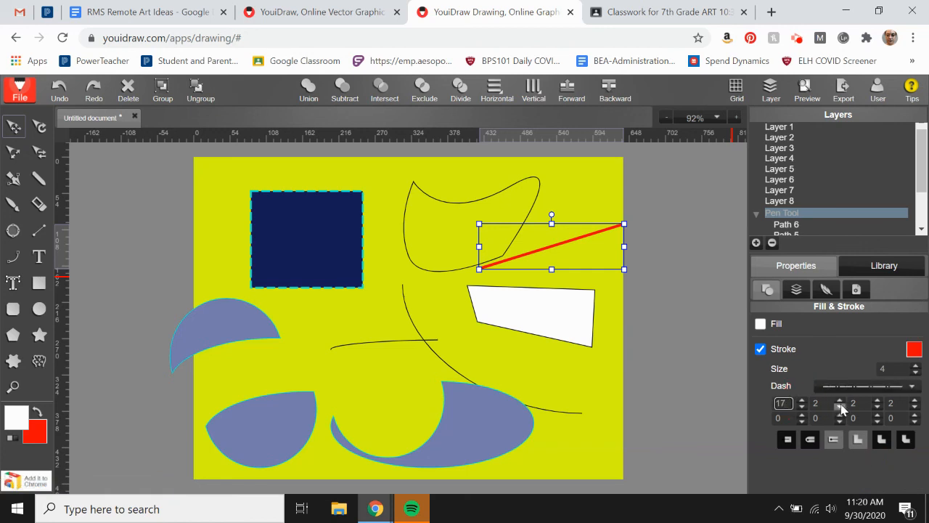
pyautogui.click(839, 400)
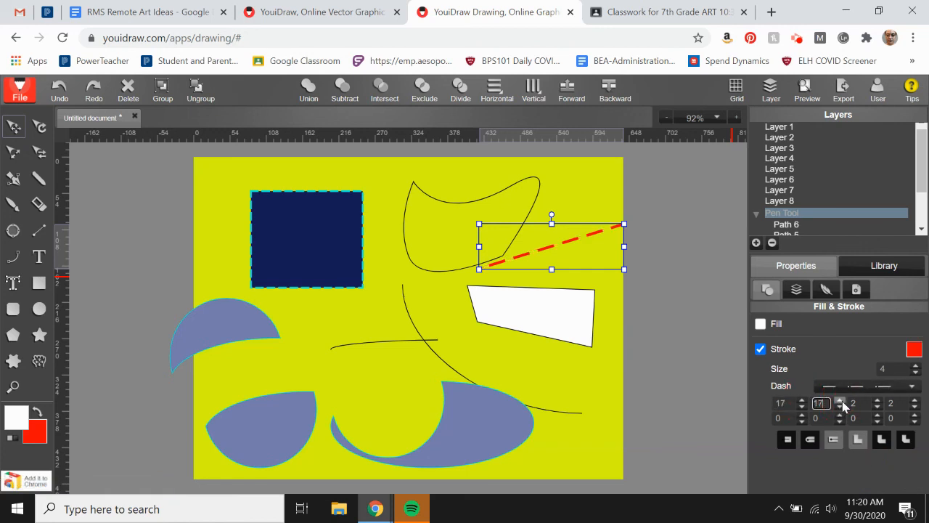
pyautogui.click(876, 400)
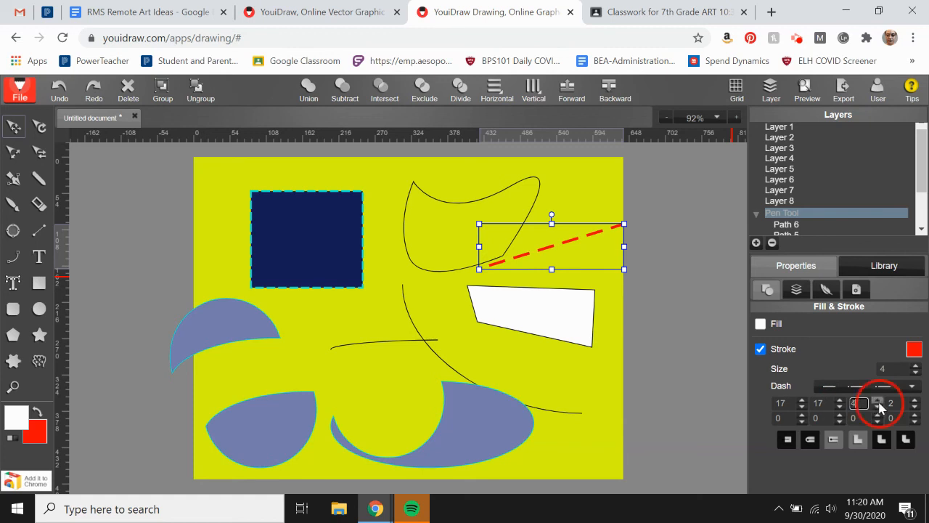
pyautogui.click(877, 400)
pyautogui.click(914, 400)
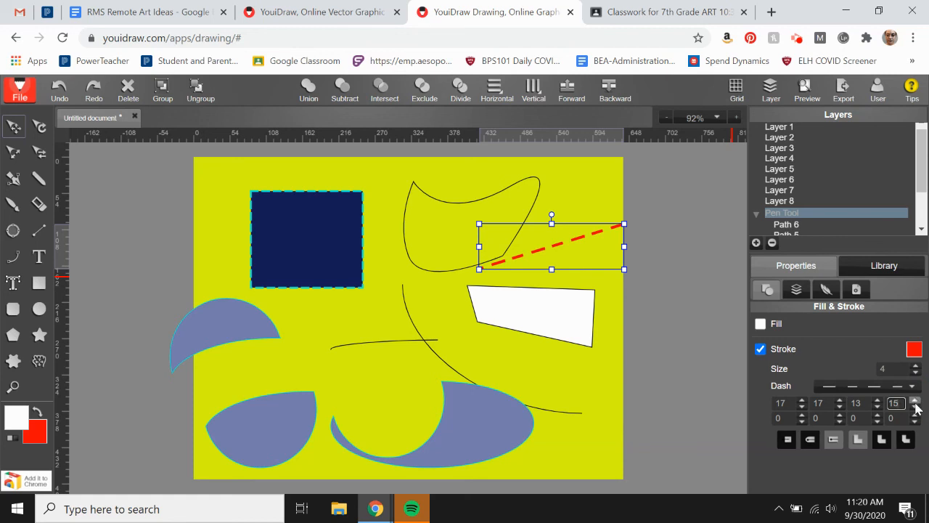
pyautogui.click(915, 408)
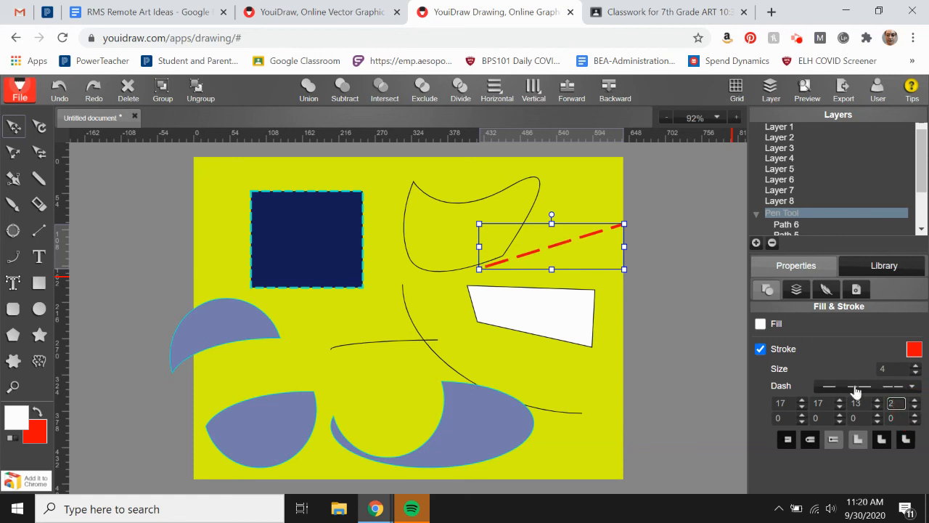
# Step: Change the red line's first dash value to 4 and the second to 10, and deselect the line
pyautogui.click(842, 406)
pyautogui.click(803, 408)
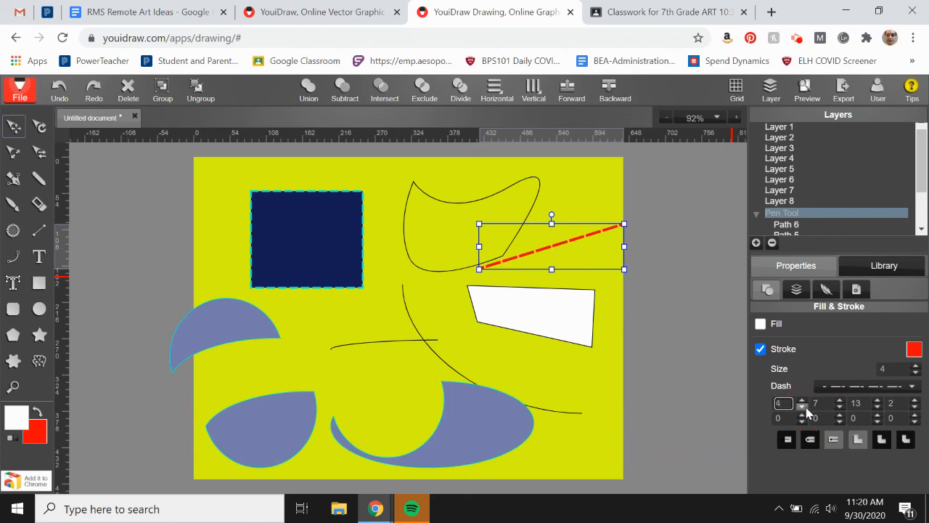
pyautogui.click(840, 400)
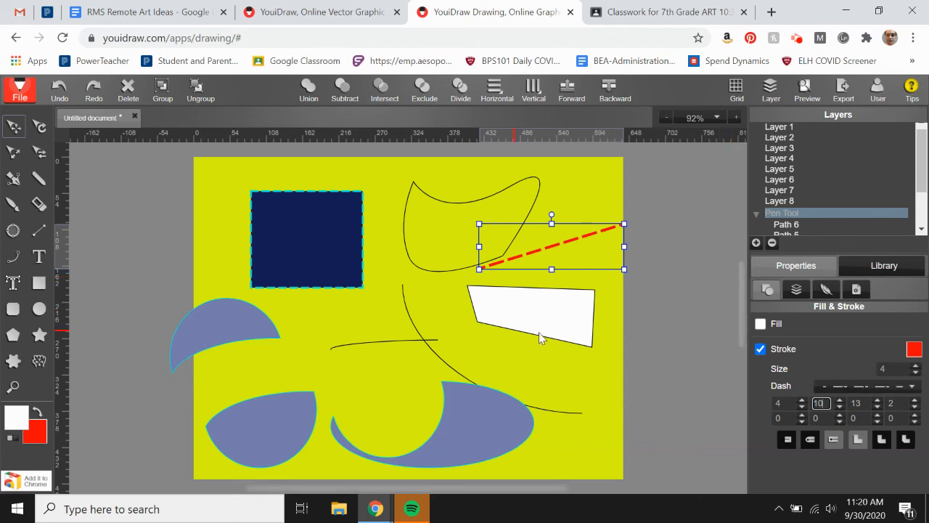
pyautogui.click(578, 394)
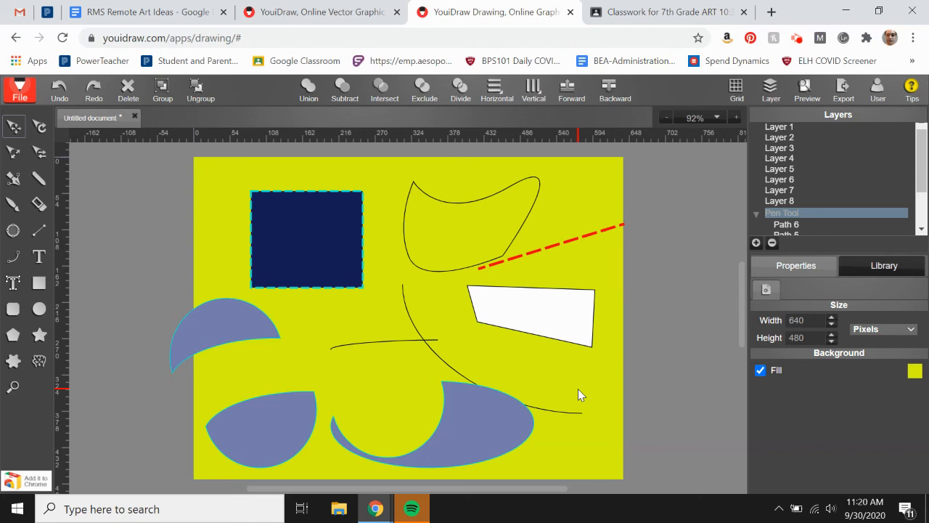
# Step: Open Save As, look through the Google Drive folders available for storing the drawing, and close the dialog without saving
pyautogui.click(19, 97)
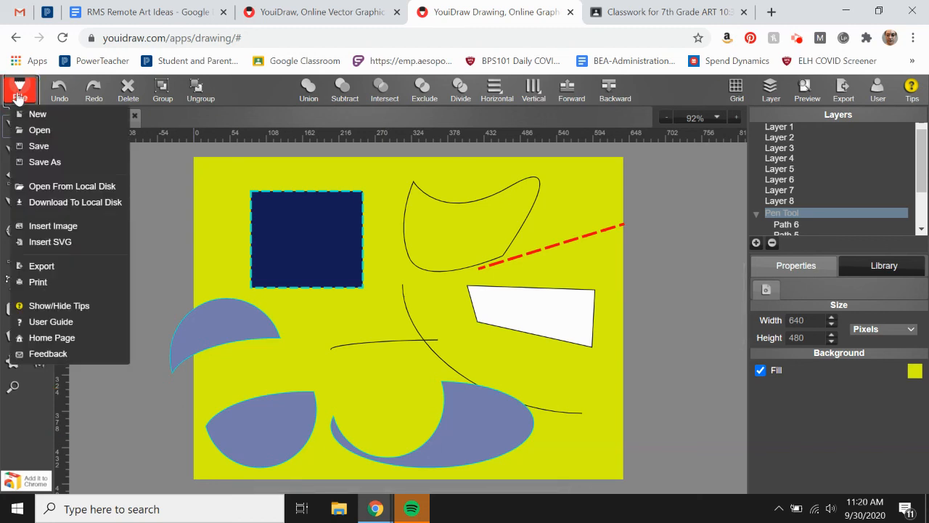
pyautogui.click(42, 161)
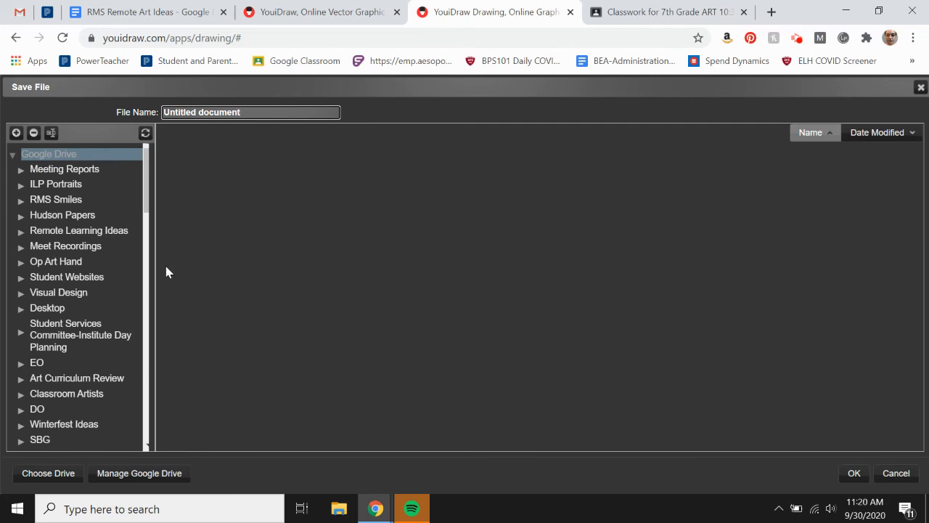
pyautogui.scroll(-15, 94, 332)
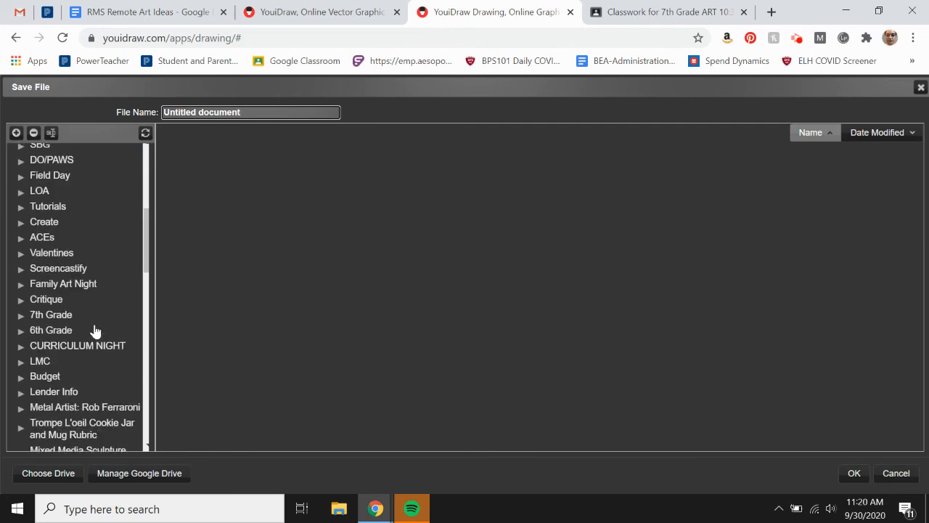
pyautogui.scroll(15, 94, 332)
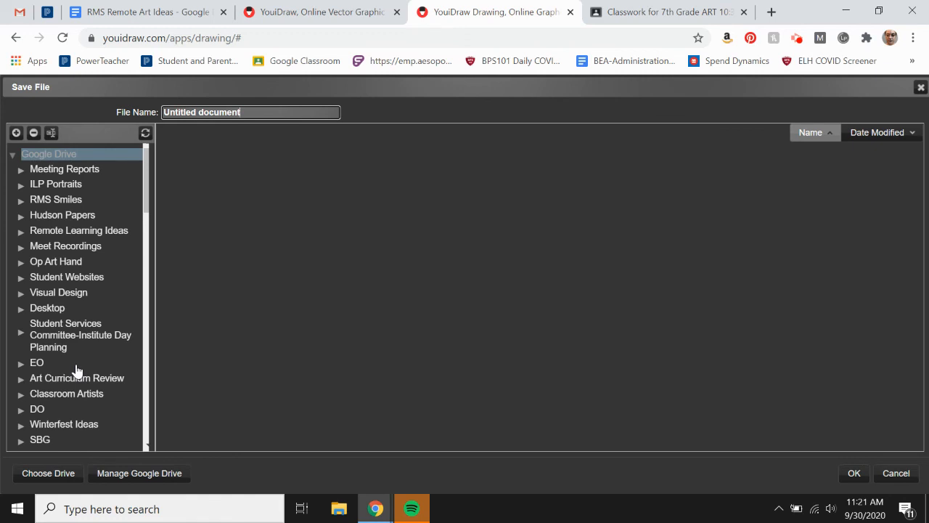
pyautogui.click(12, 157)
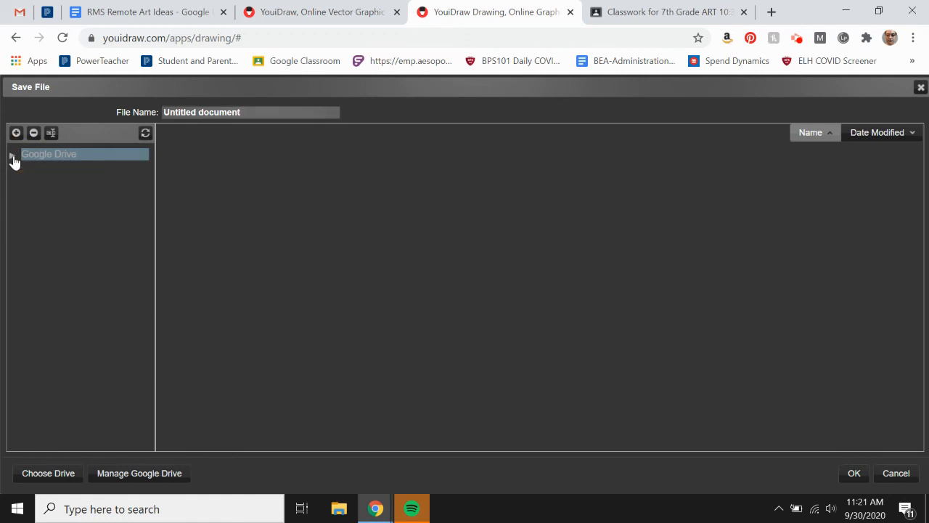
pyautogui.click(13, 154)
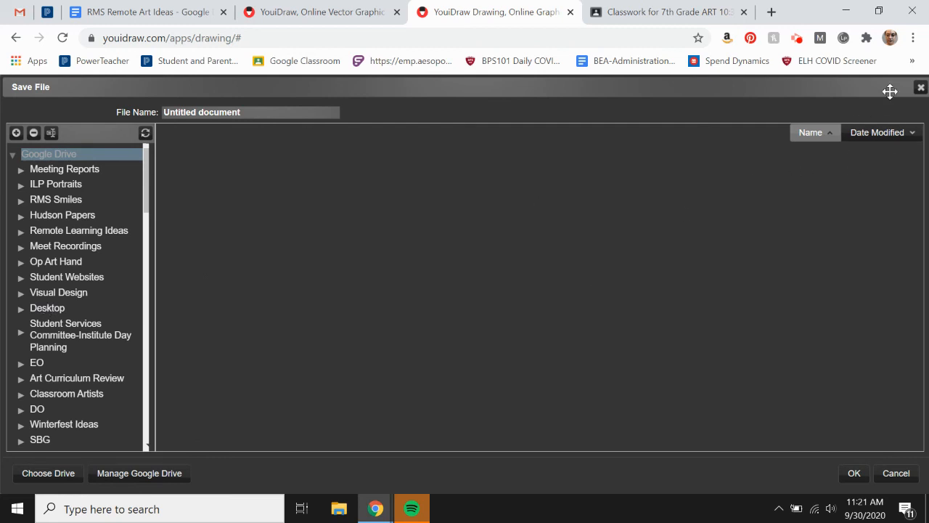
pyautogui.click(921, 87)
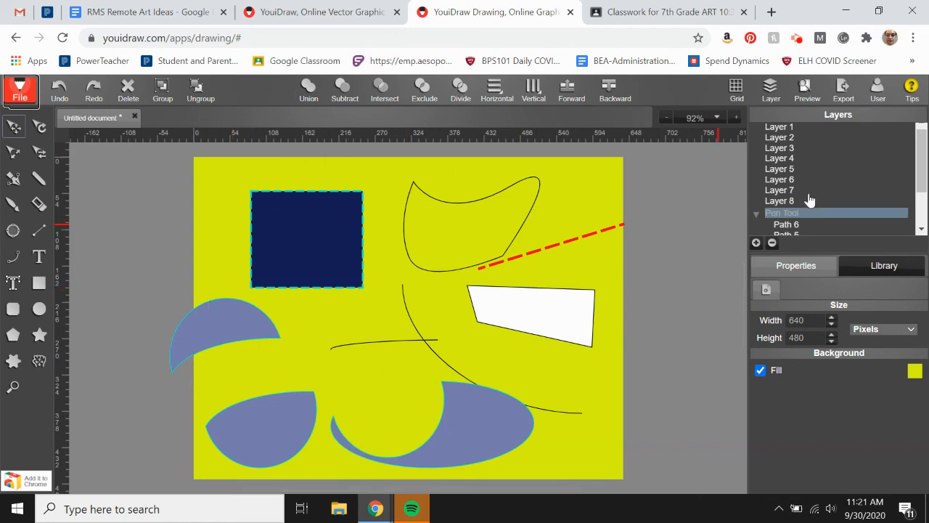
# Step: Delete the unused layers Layer 6, Layer 3, Layer 5 and Layer 2 from the drawing
pyautogui.scroll(1, 809, 199)
pyautogui.click(780, 183)
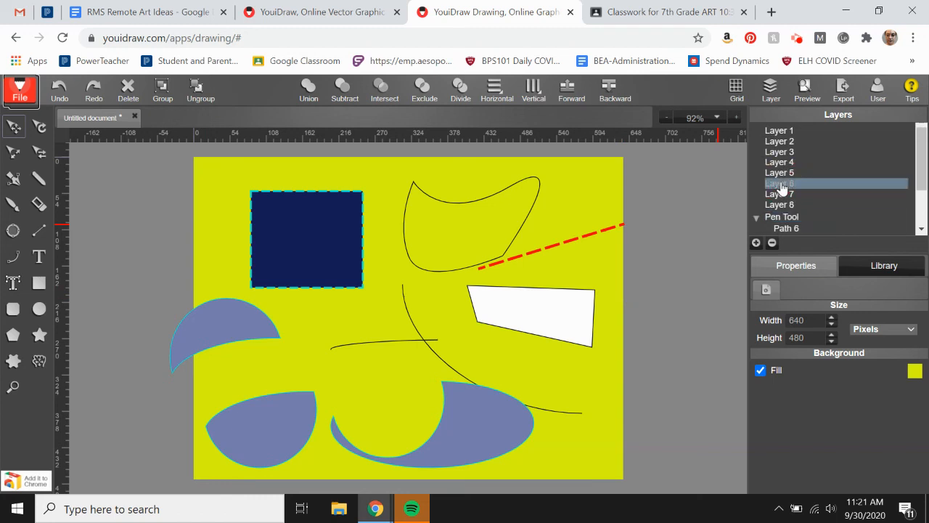
pyautogui.click(772, 244)
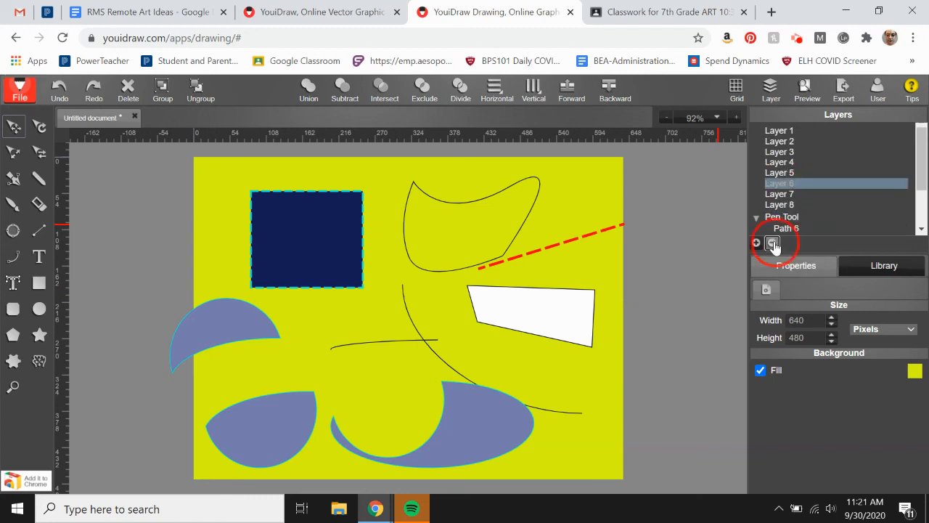
pyautogui.click(790, 152)
pyautogui.click(773, 244)
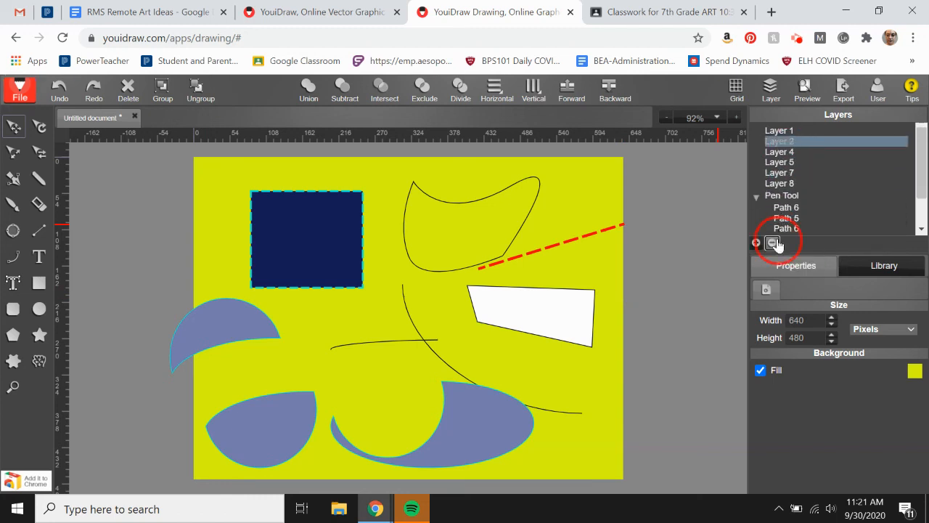
pyautogui.click(789, 162)
pyautogui.click(773, 244)
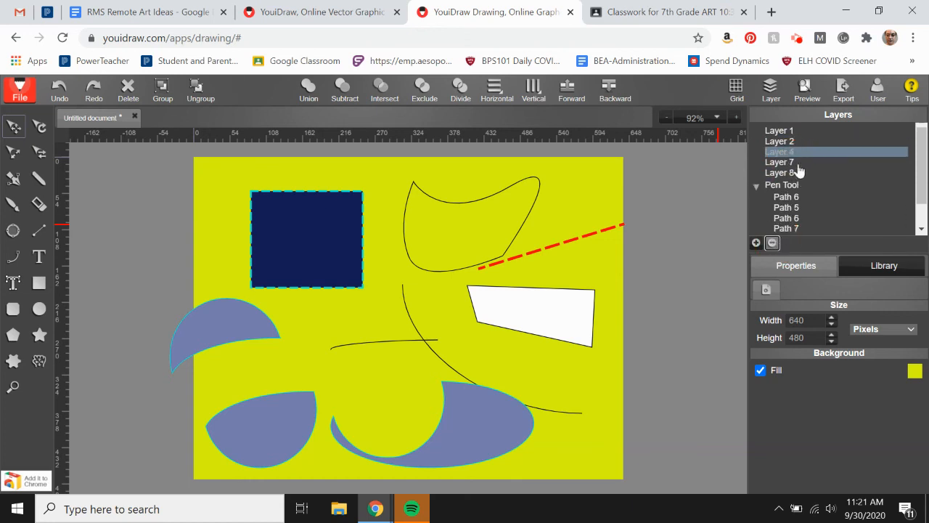
pyautogui.click(785, 143)
pyautogui.click(773, 244)
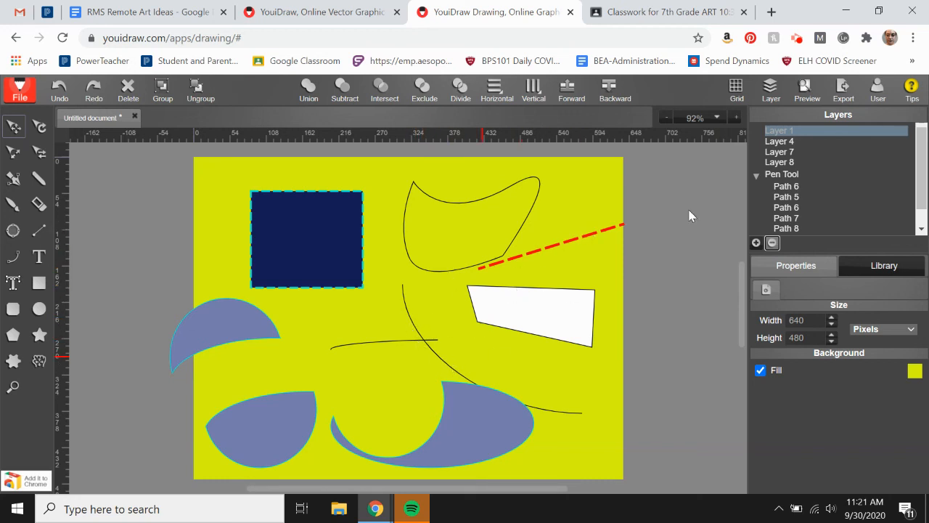
# Step: Select the first three paths of the Pen Tool layer one after another to identify their shapes on the canvas
pyautogui.click(755, 177)
pyautogui.click(755, 176)
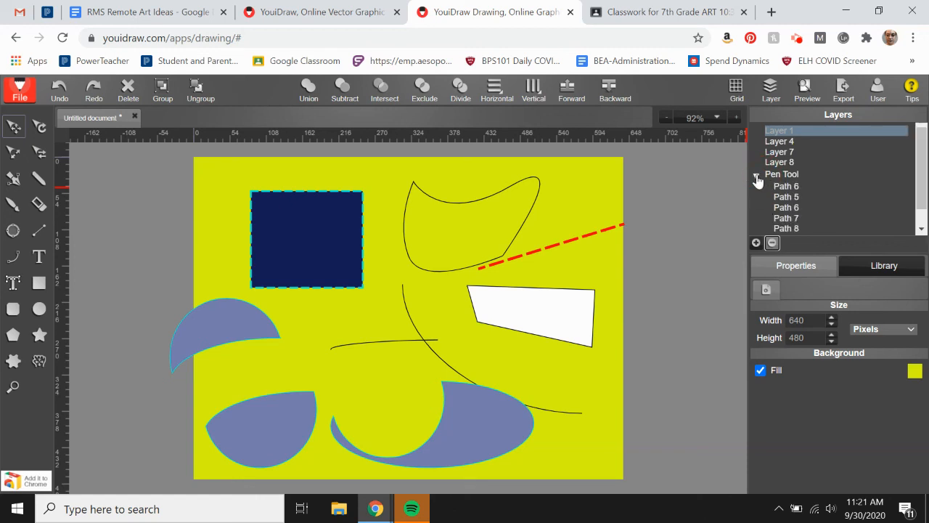
pyautogui.click(786, 186)
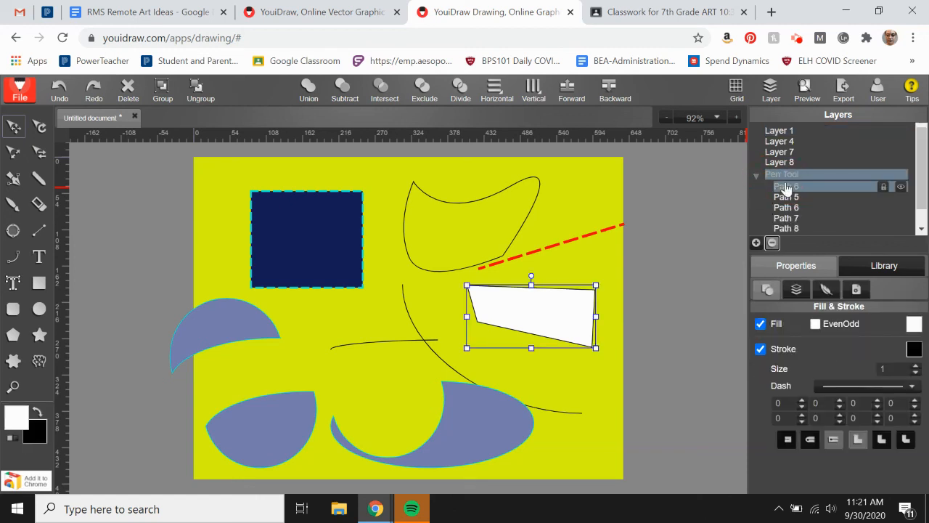
pyautogui.click(791, 194)
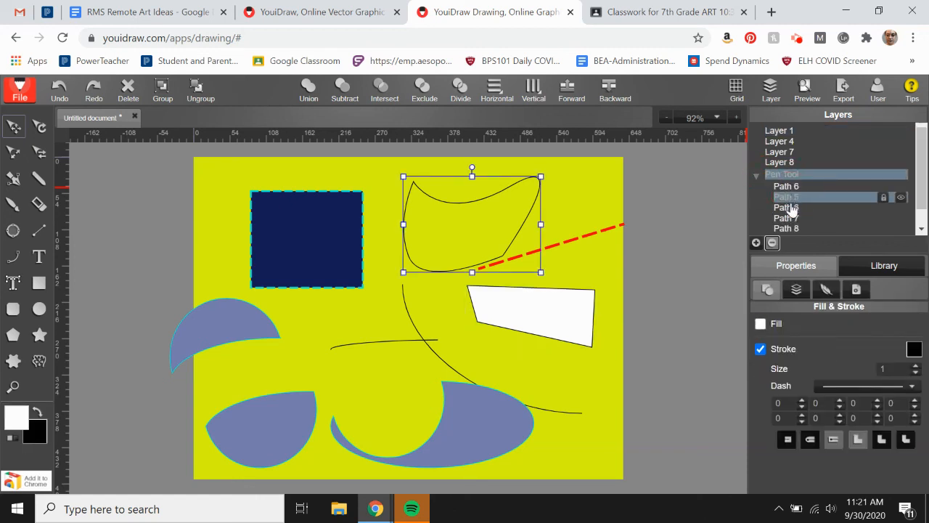
pyautogui.click(790, 209)
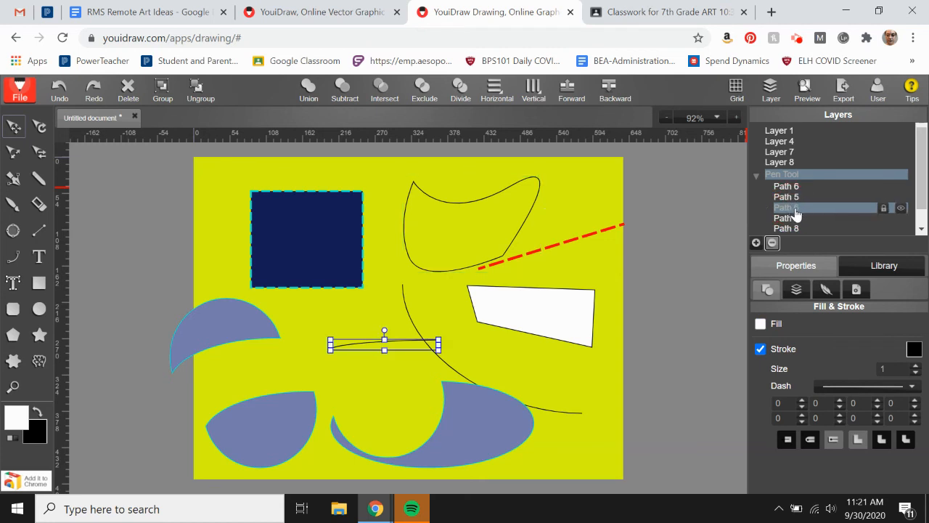
# Step: Try to move the short curve's path out of the Pen Tool layer, first into Layer 8, then into Layer 4
pyautogui.moveTo(790, 209); pyautogui.dragTo(786, 166)
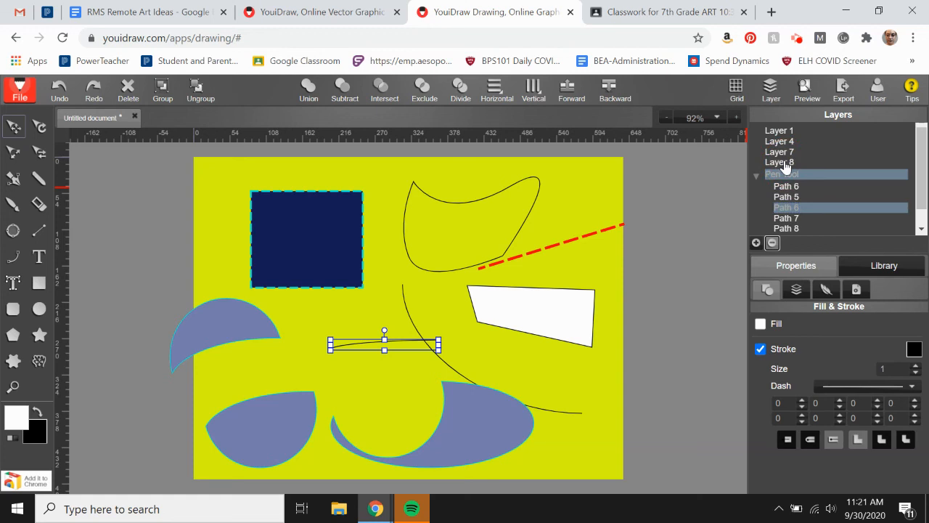
pyautogui.click(785, 164)
pyautogui.click(756, 177)
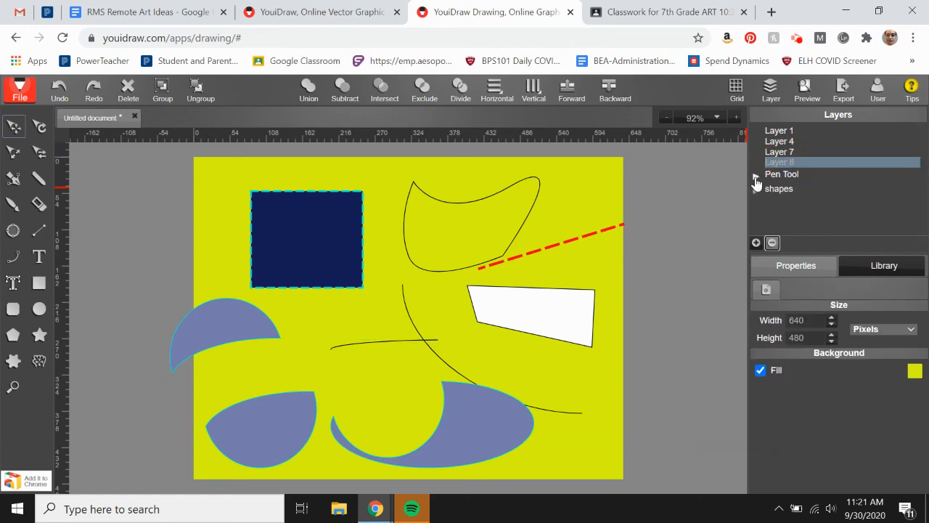
pyautogui.click(755, 177)
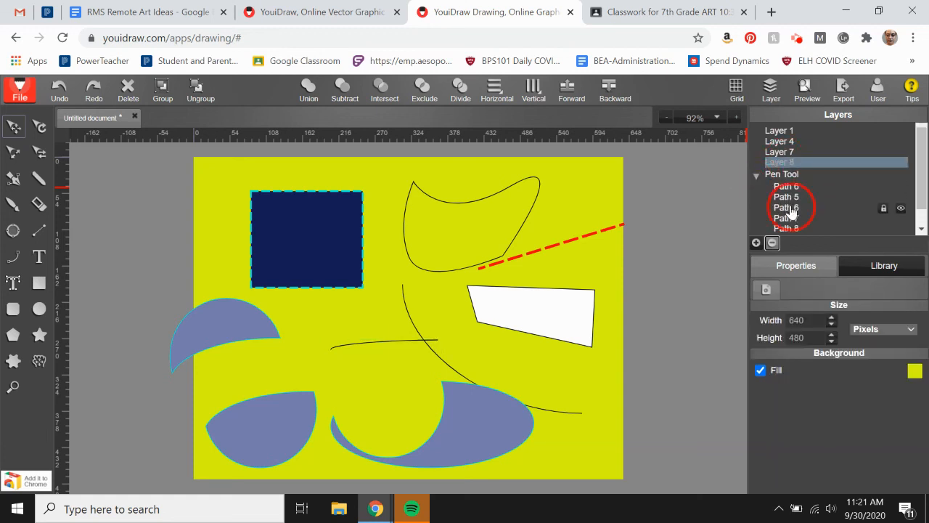
pyautogui.moveTo(791, 208); pyautogui.dragTo(783, 140)
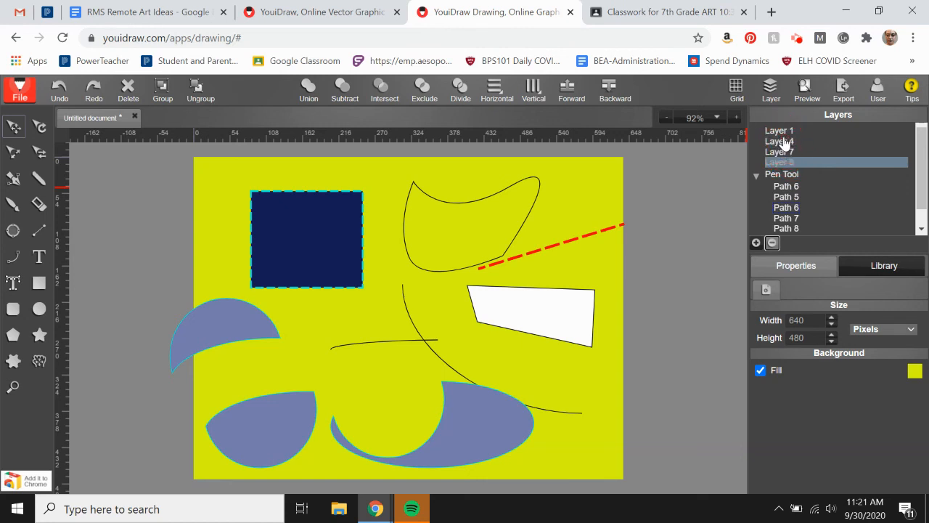
pyautogui.click(757, 178)
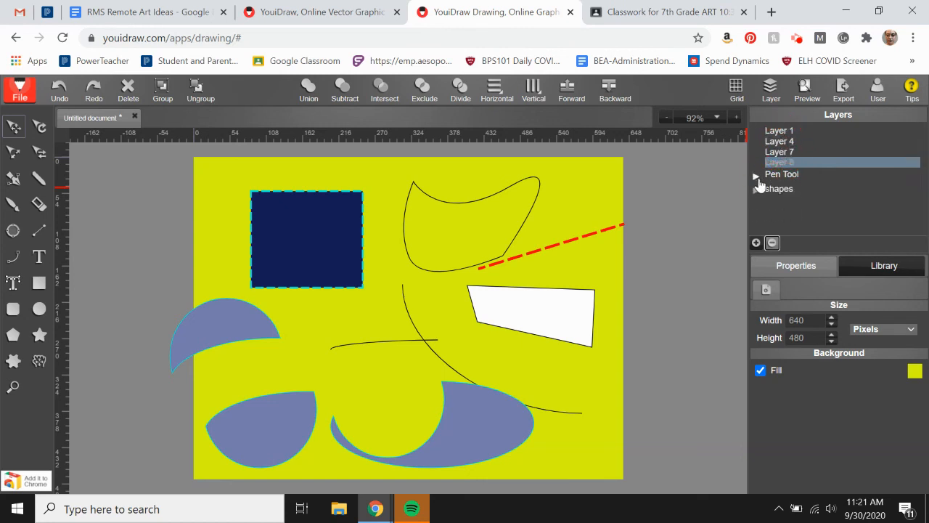
pyautogui.click(757, 178)
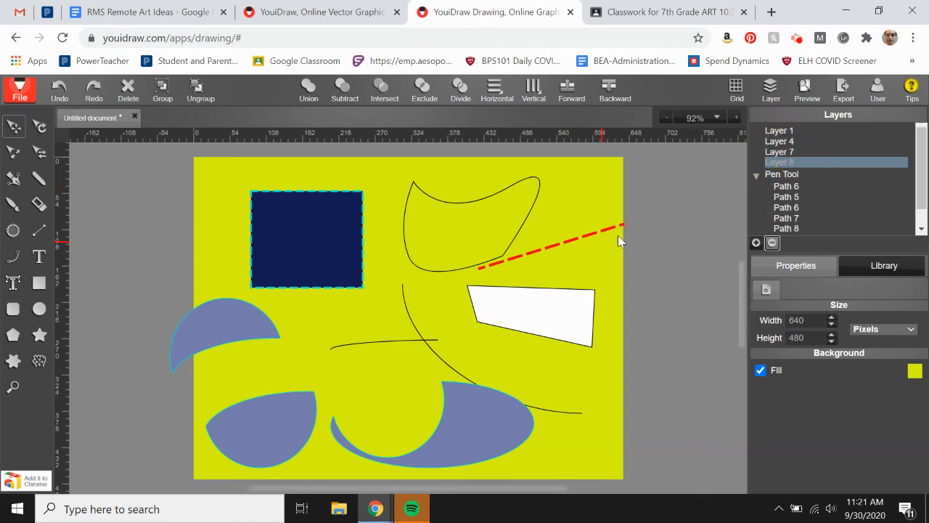
pyautogui.scroll(-1, 801, 158)
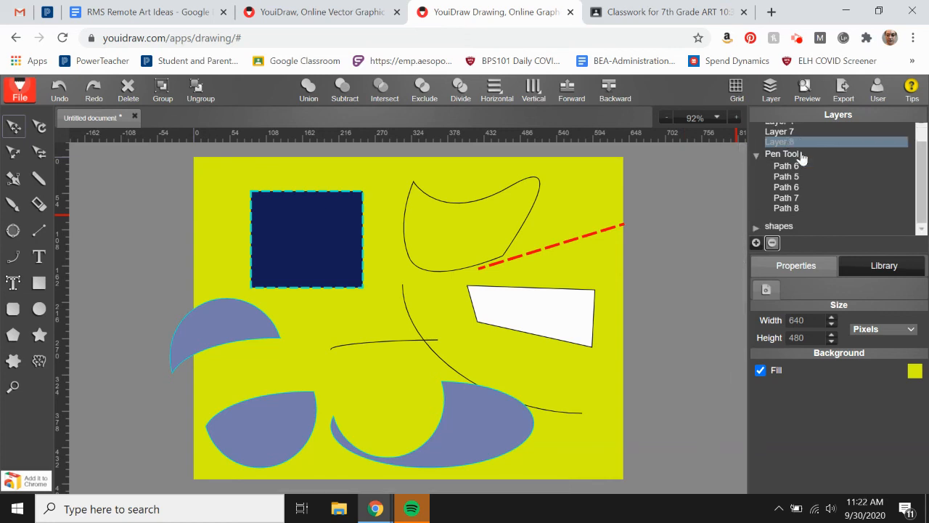
pyautogui.scroll(1, 798, 154)
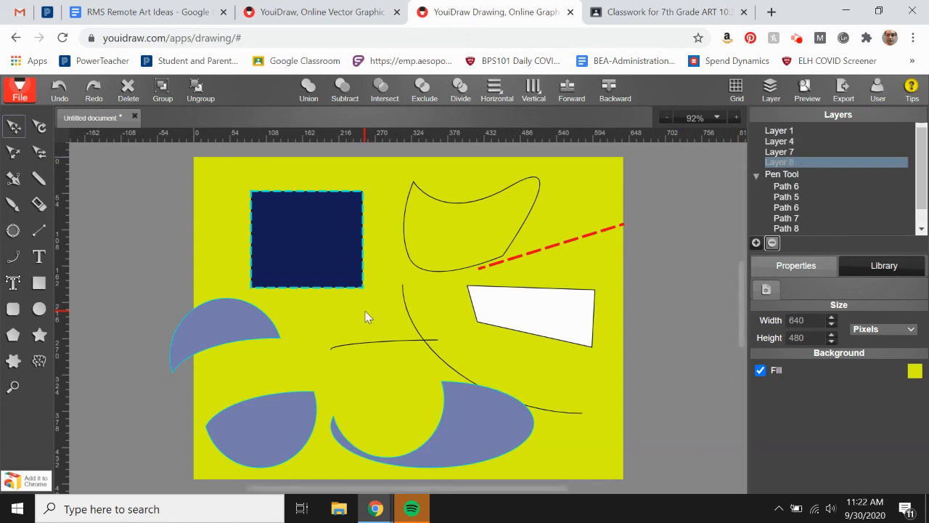